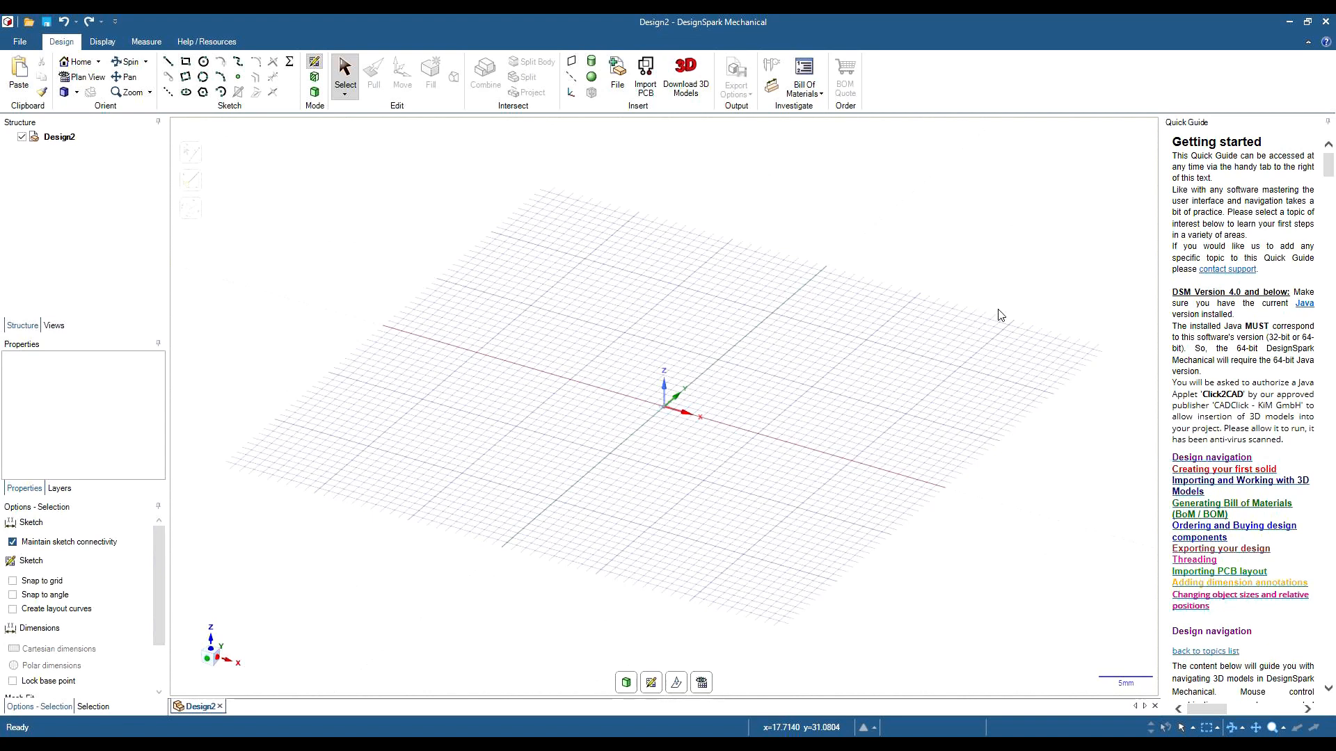
Show the sketch grid in plan view and enable snapping to angle and to grid
click(85, 80)
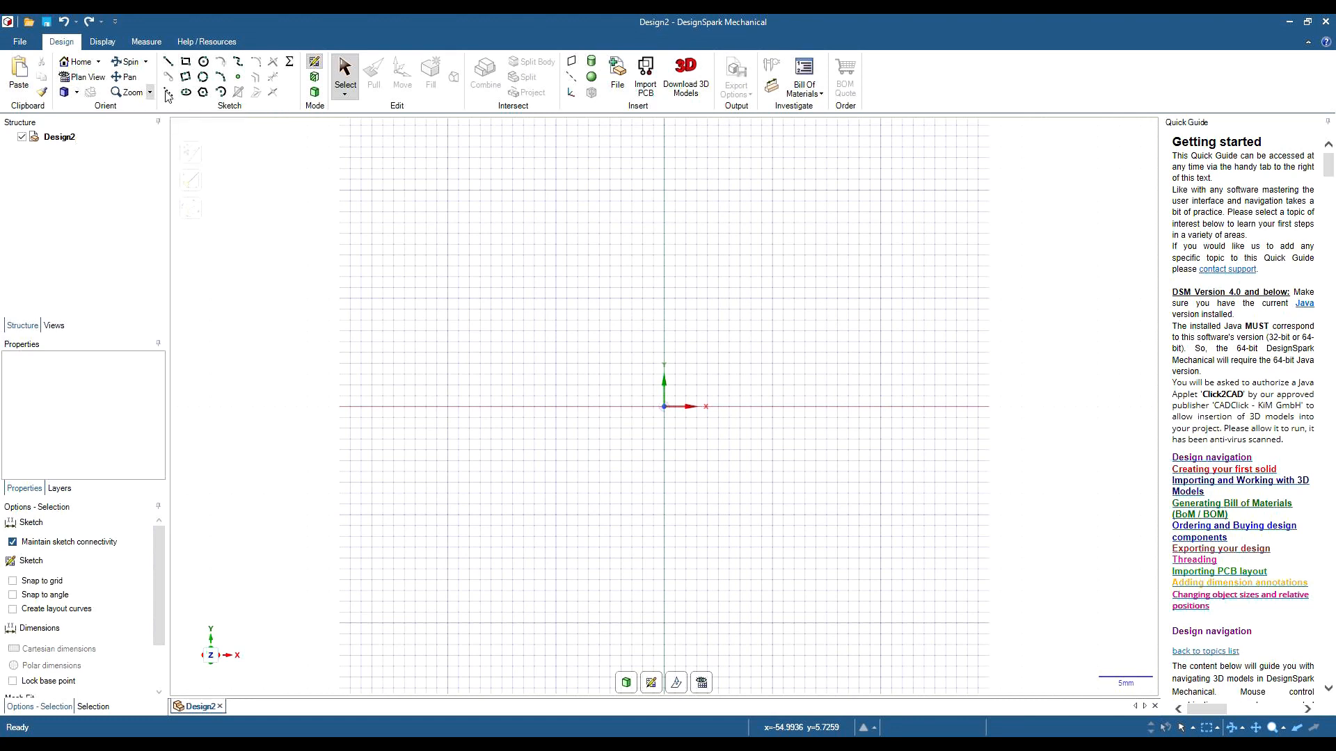
click(12, 596)
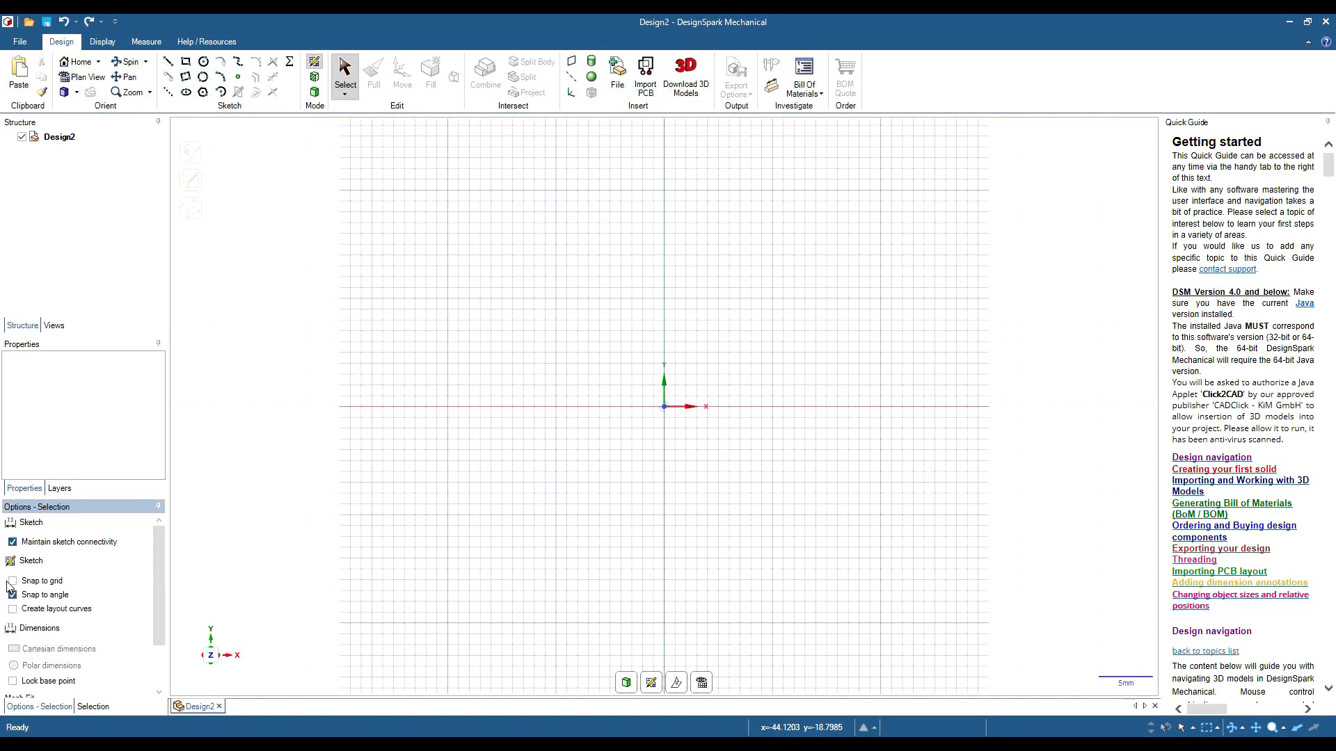
click(13, 581)
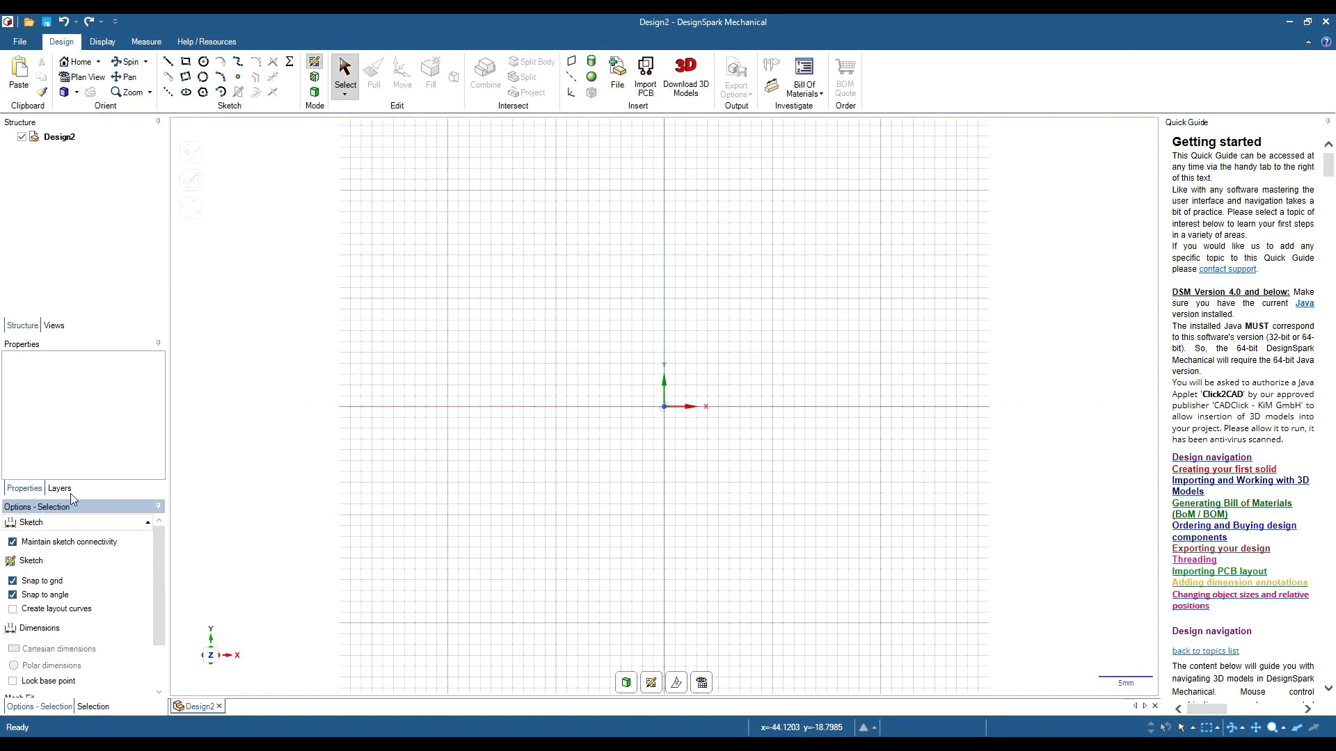
Sketch a 30 mm horizontal line along the X axis, defined from its center at the origin
click(168, 63)
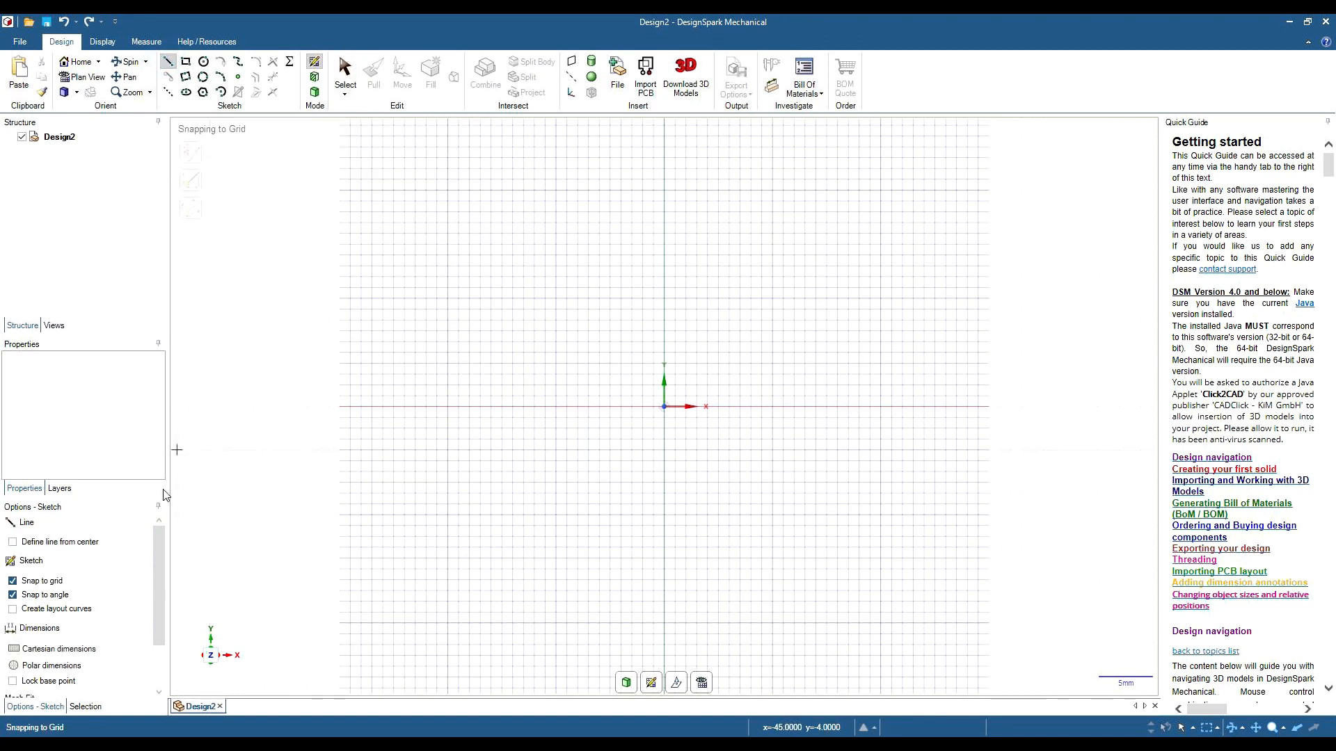
click(12, 542)
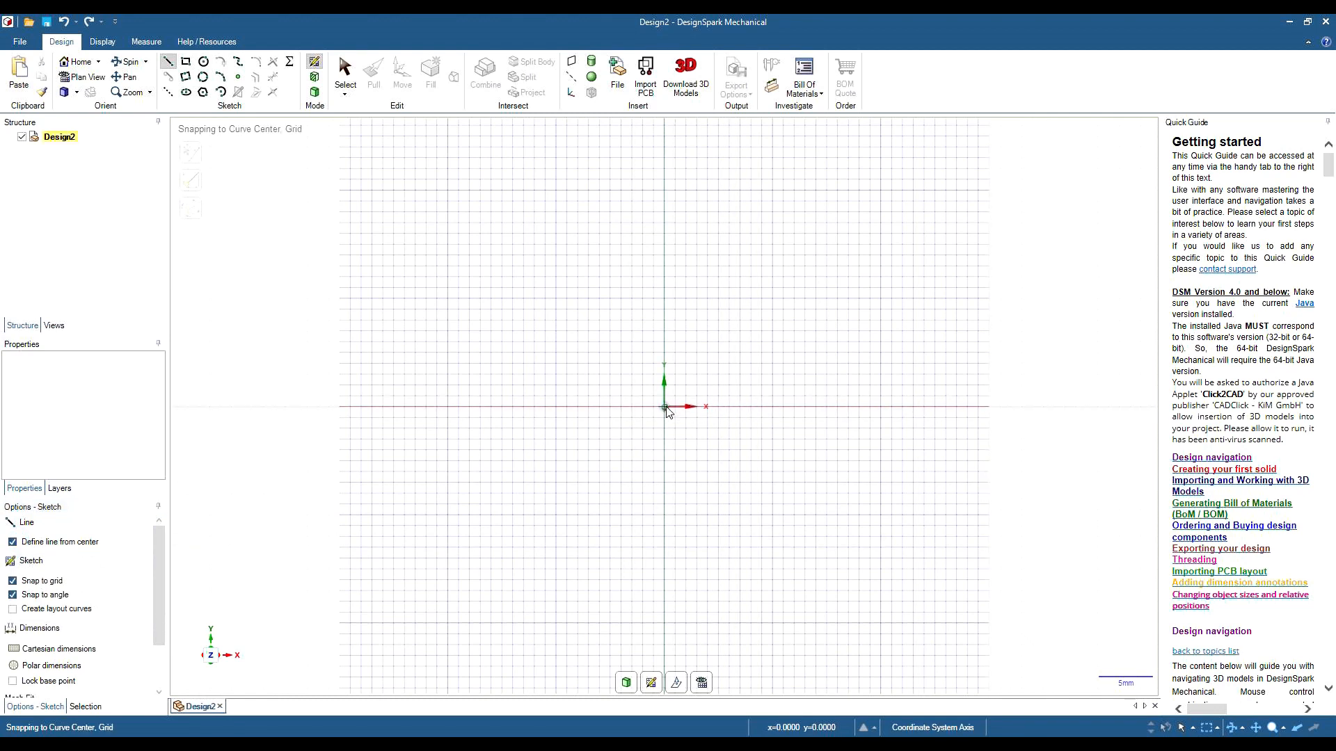
click(665, 408)
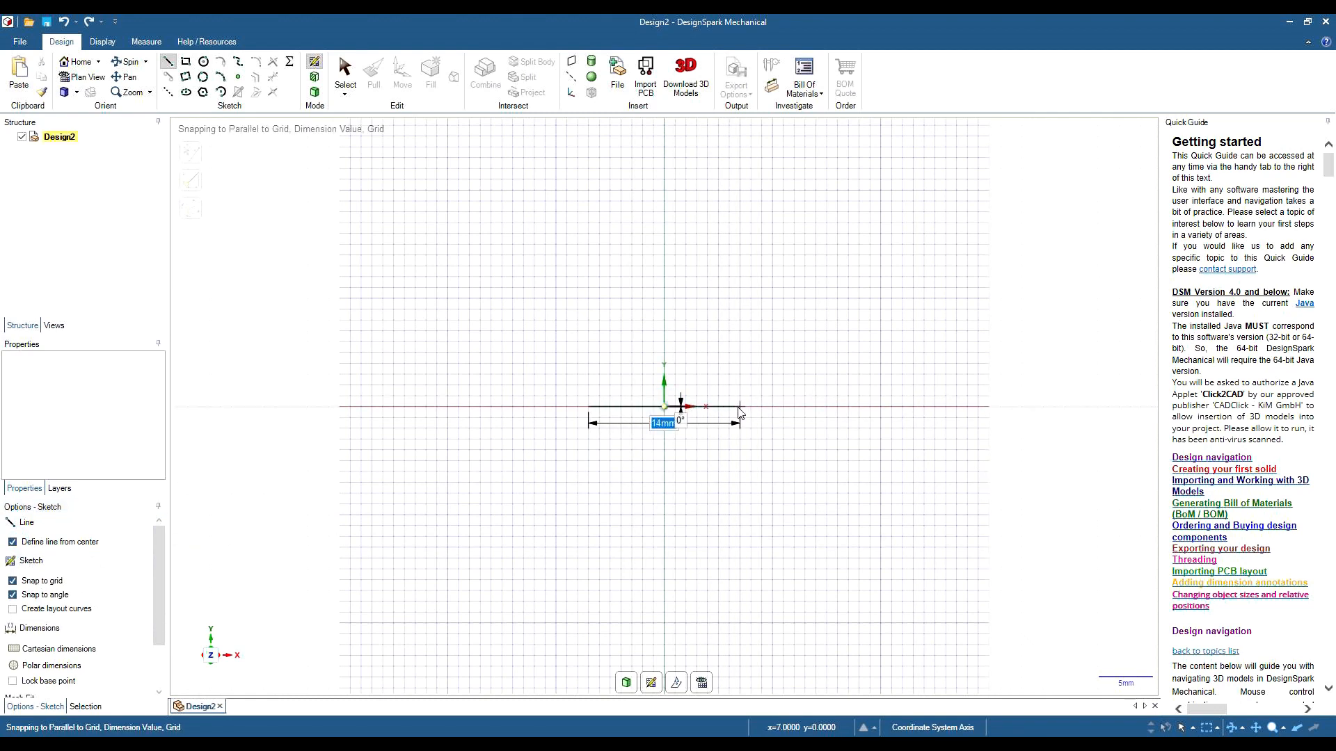
key(space)
text(30)
key(Return)
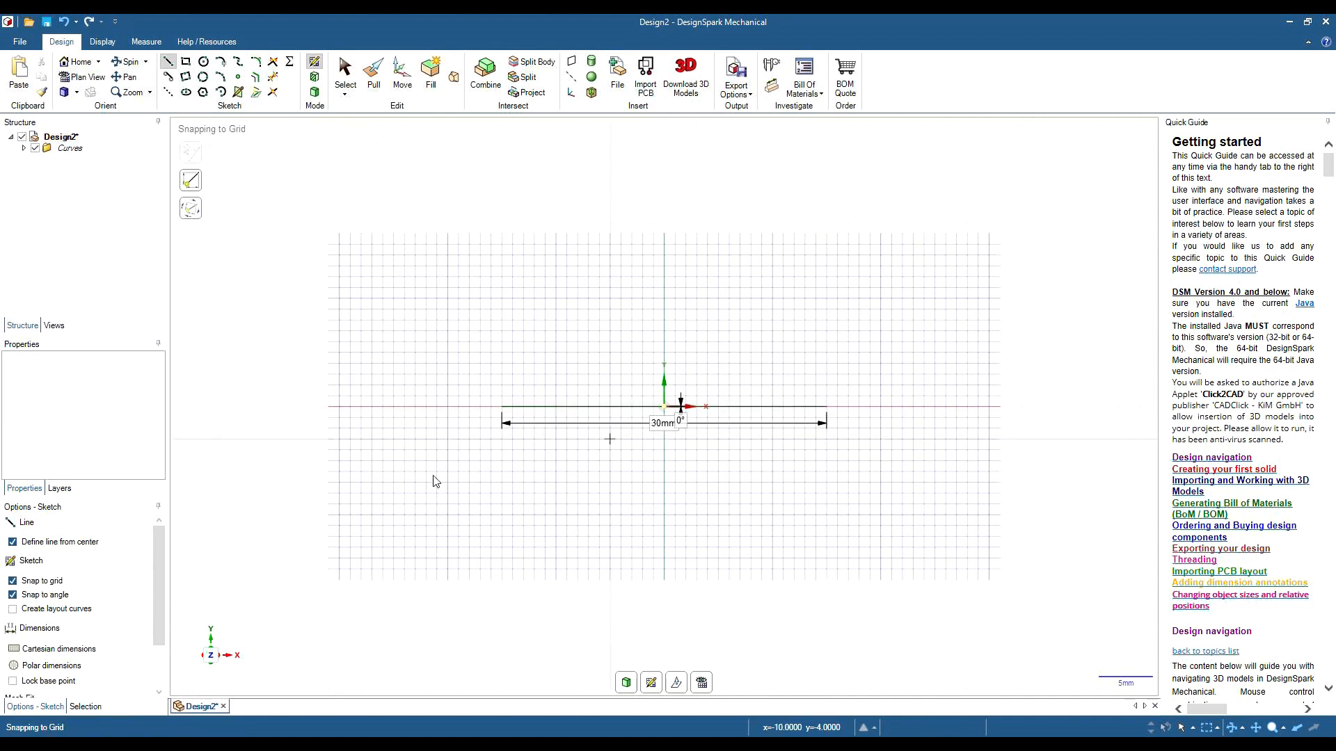
Complete the triangle with a 30 mm line at 60° from the base line's left end and a closing line to its right end
click(13, 542)
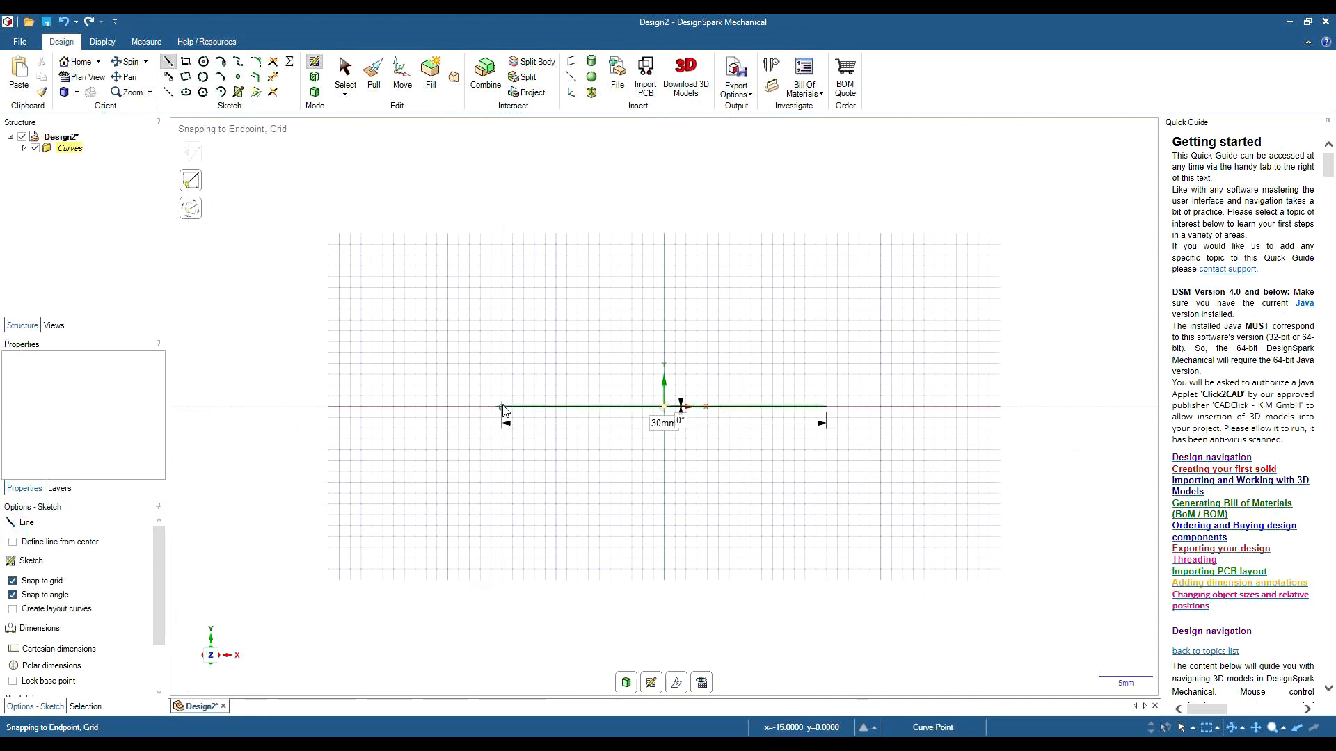
click(502, 409)
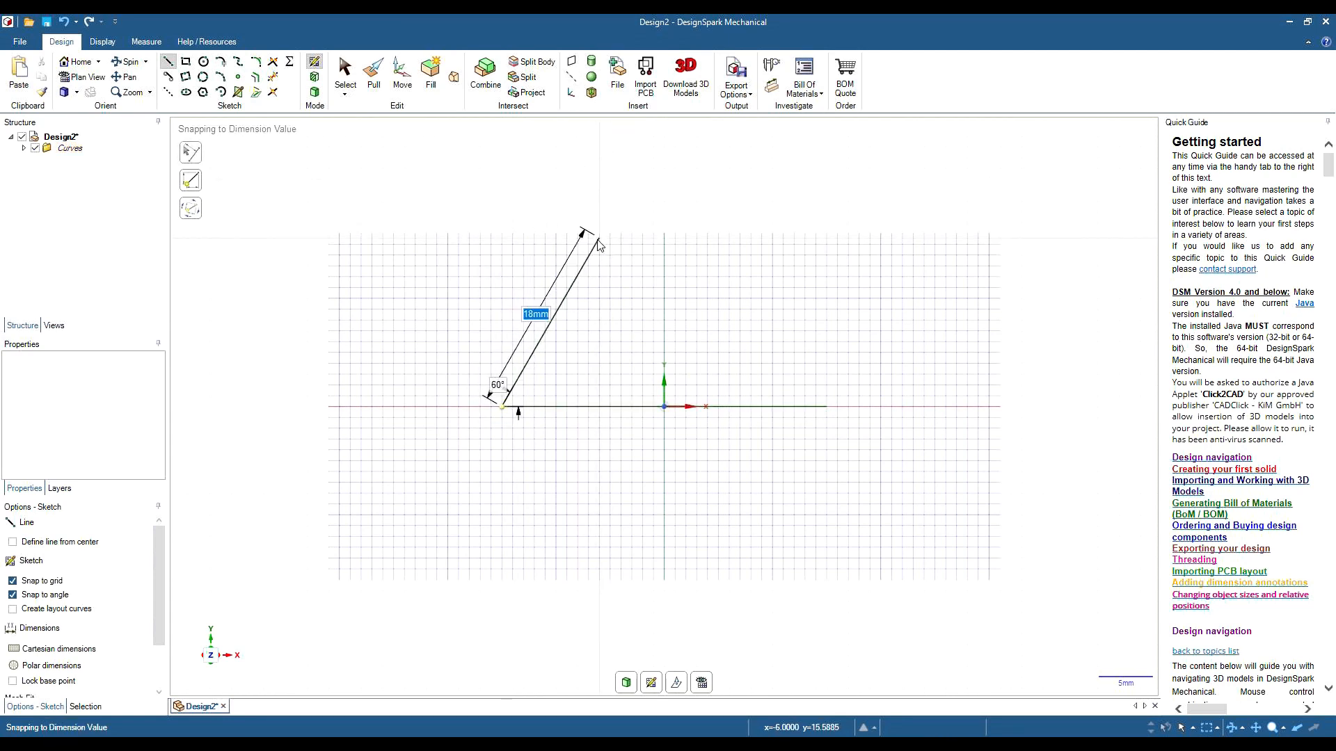
key(space)
text(30)
key(Return)
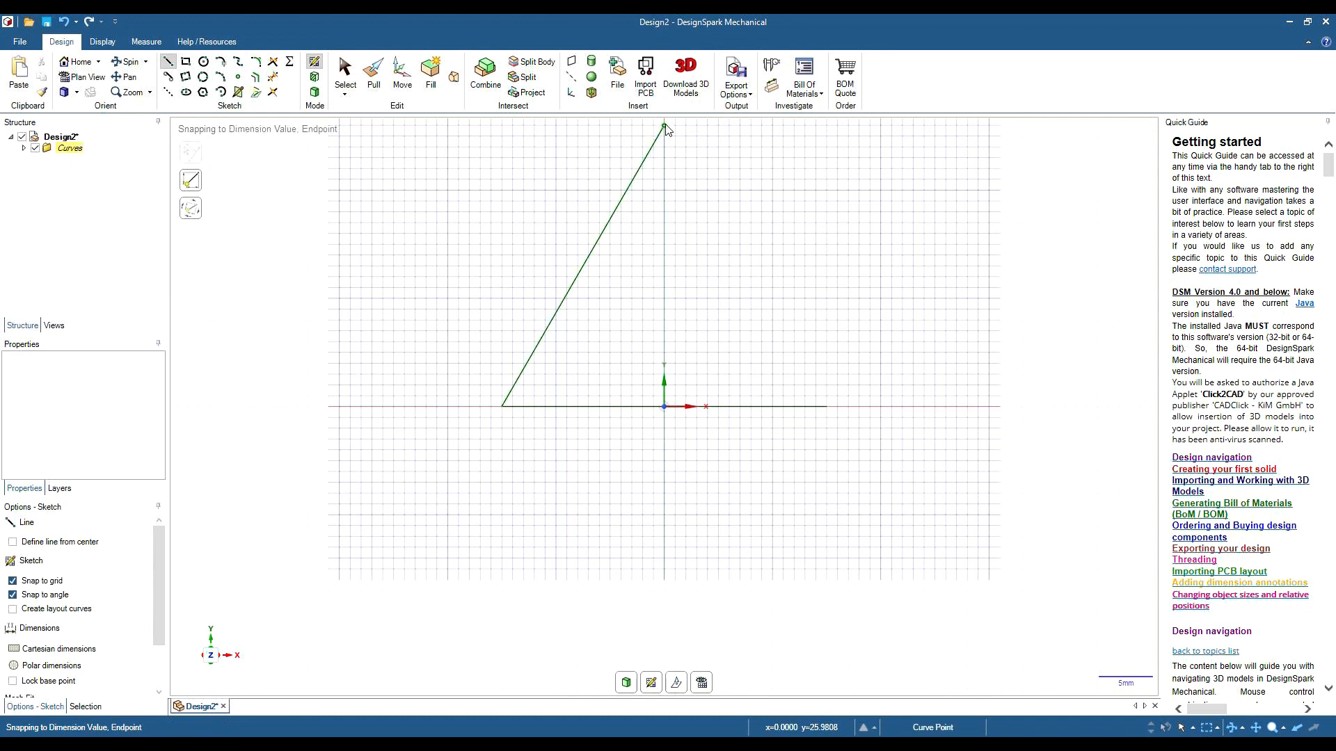
click(664, 127)
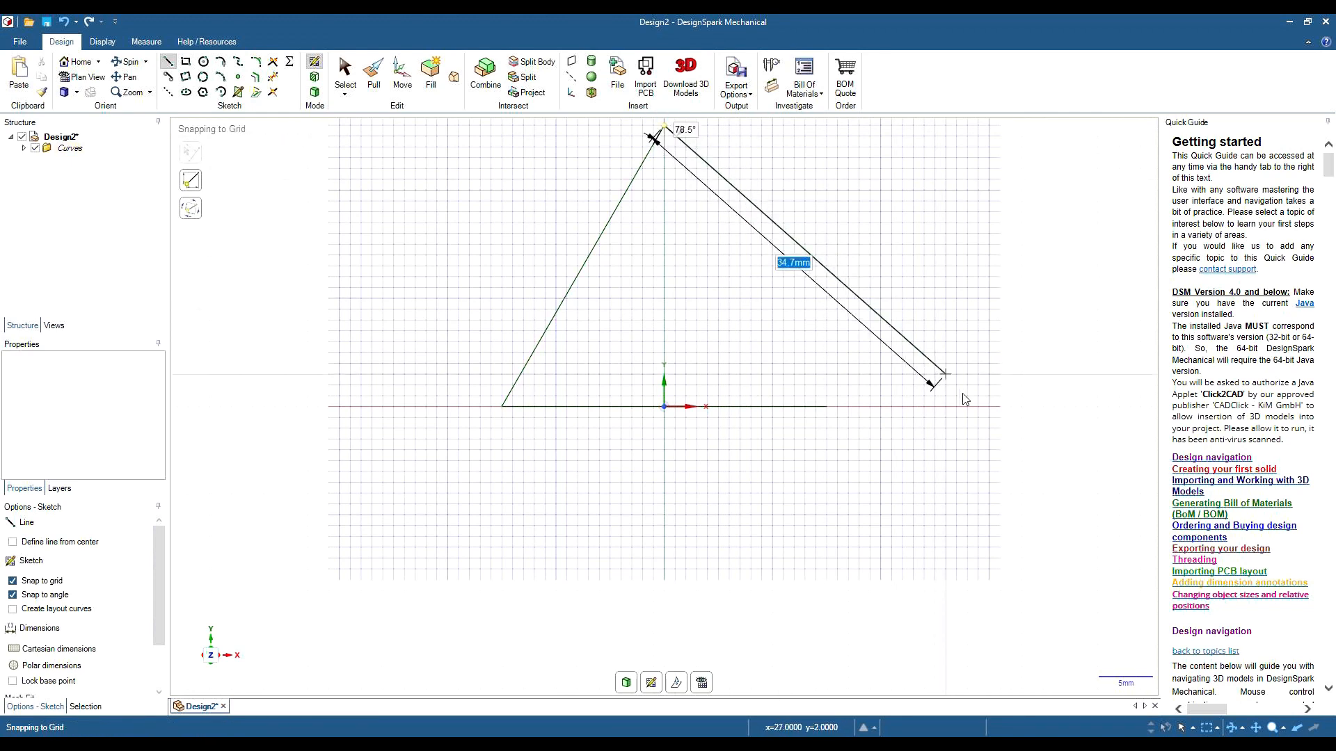
click(826, 407)
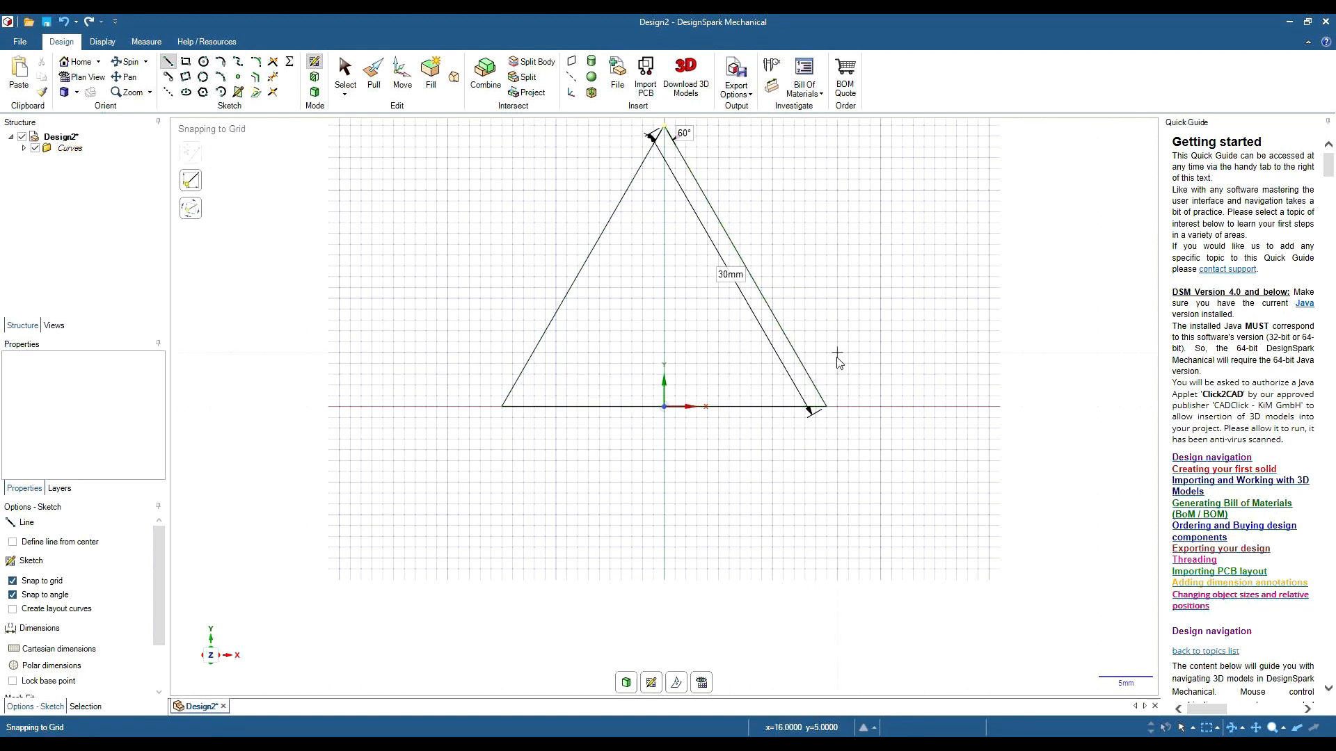
Pull the triangular face 2 mm into a solid plate
click(373, 77)
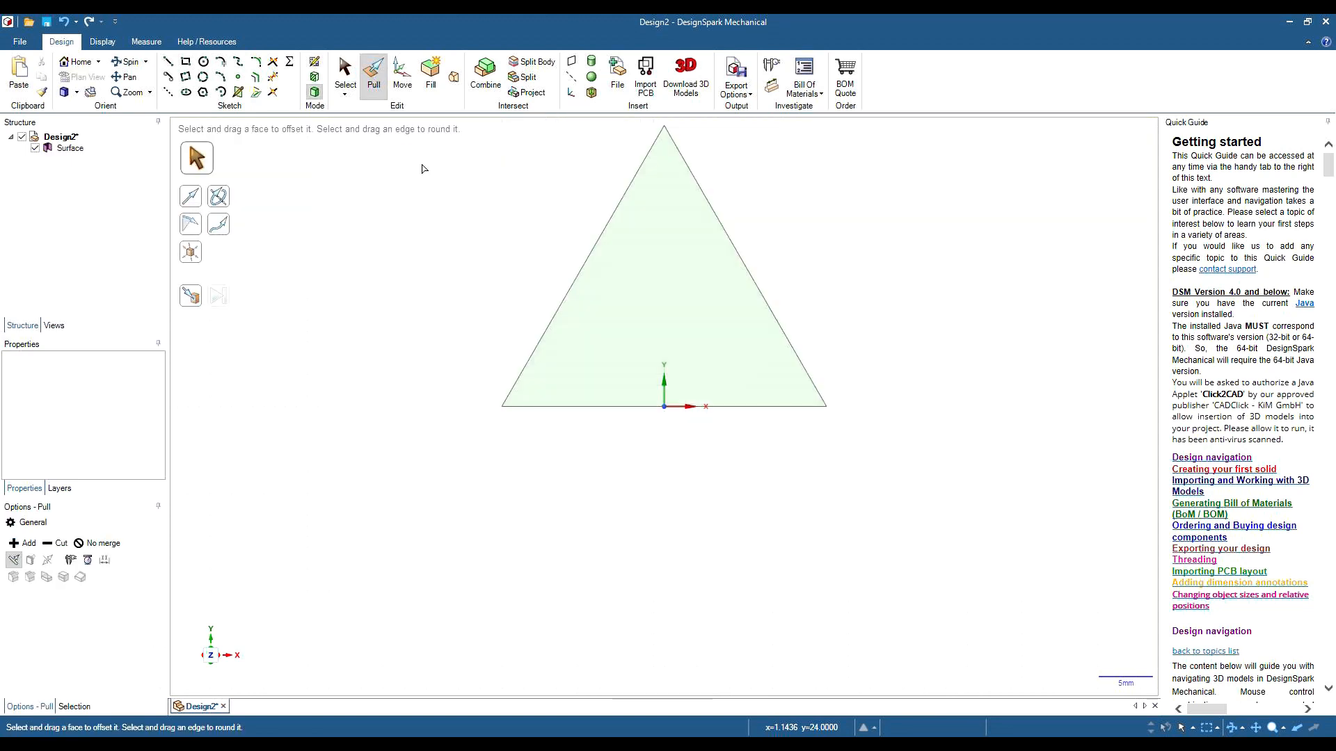
mouse_move(1014, 277)
middle_down()
mouse_move(933, 277)
mouse_move(913, 337)
middle_up()
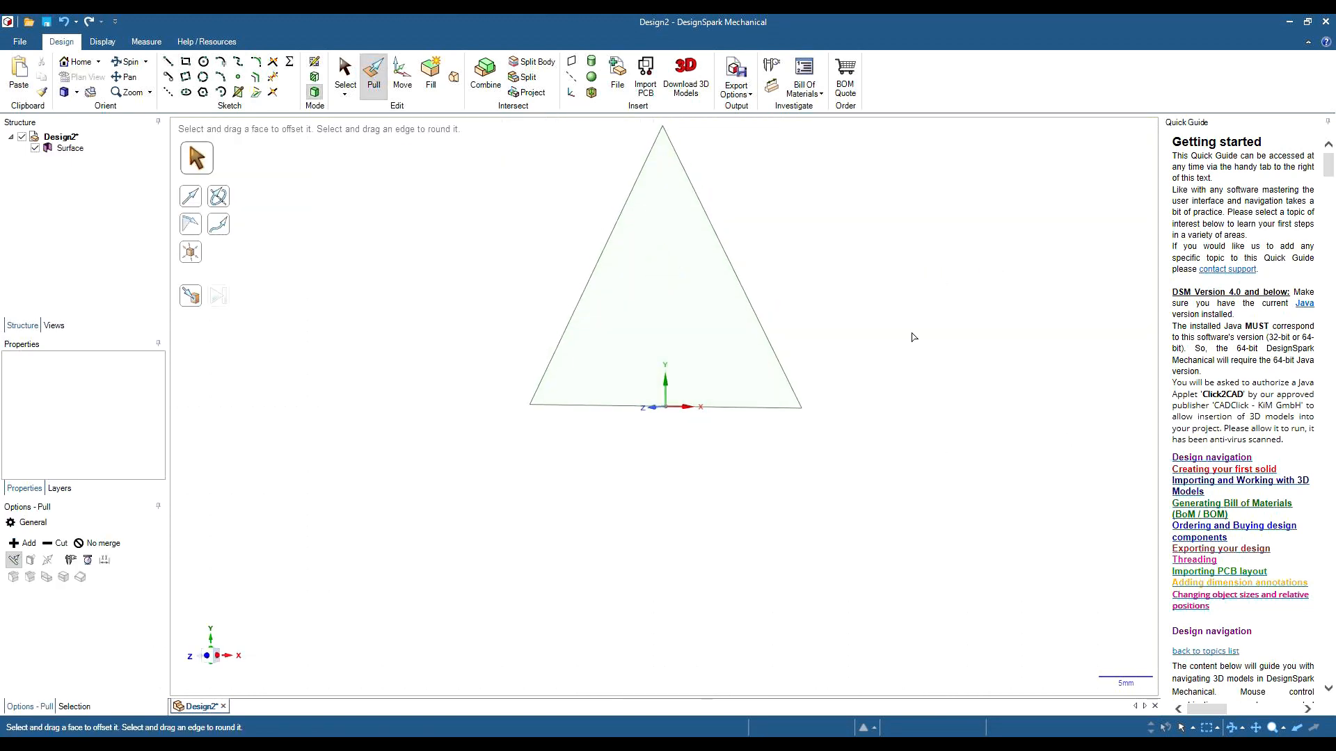
click(709, 325)
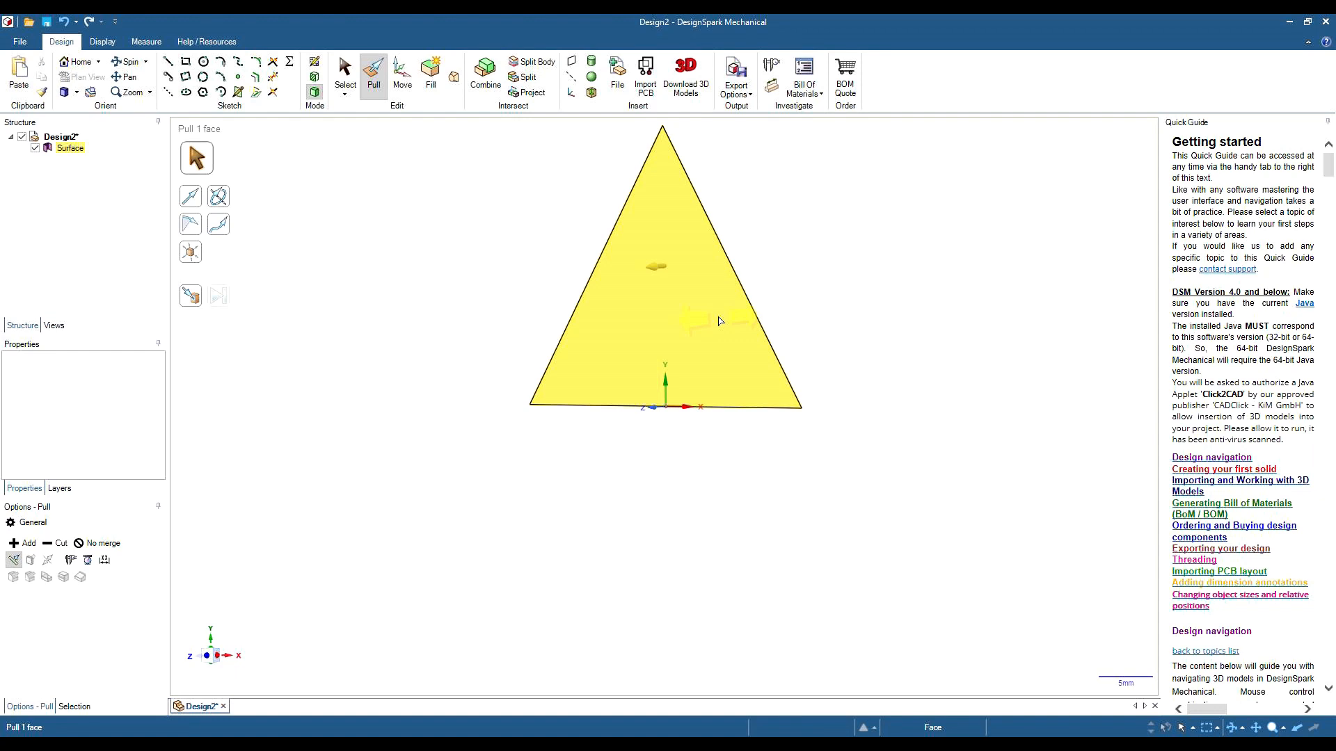
drag(720, 321, 711, 323)
text(2)
key(Return)
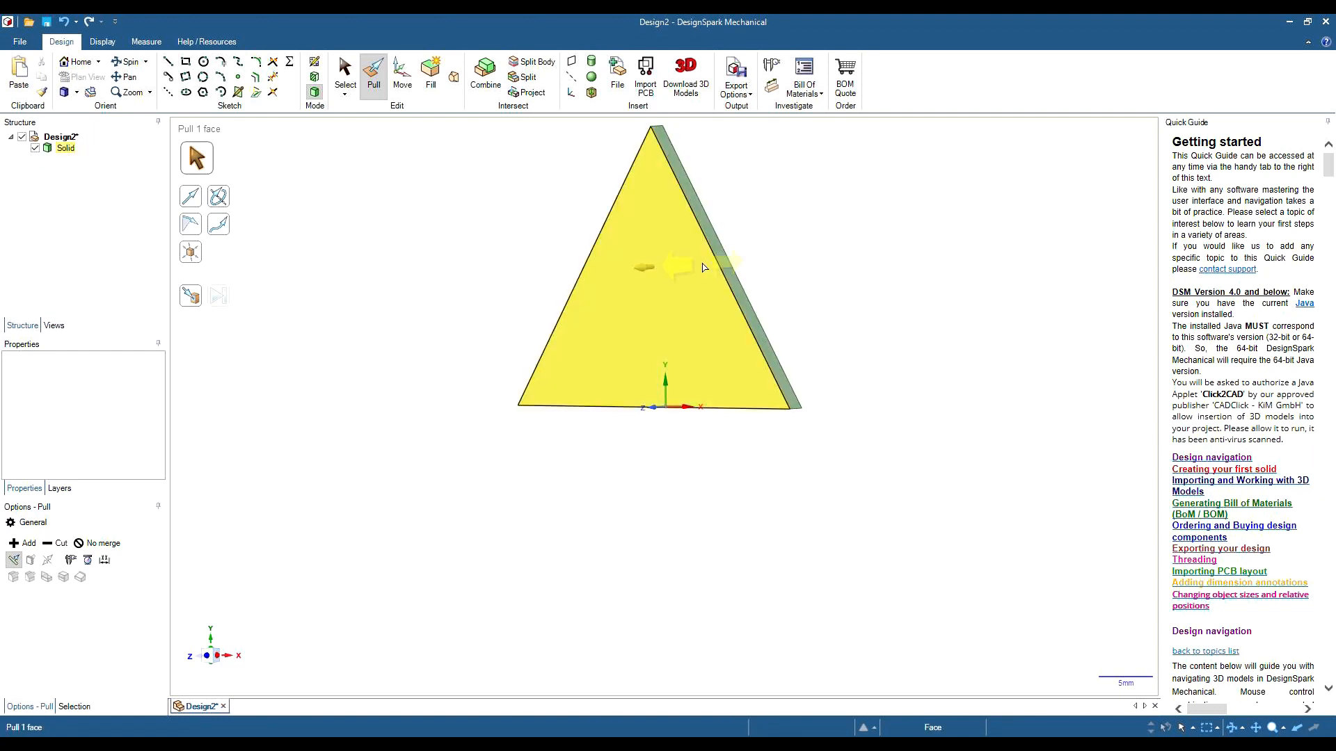
click(663, 470)
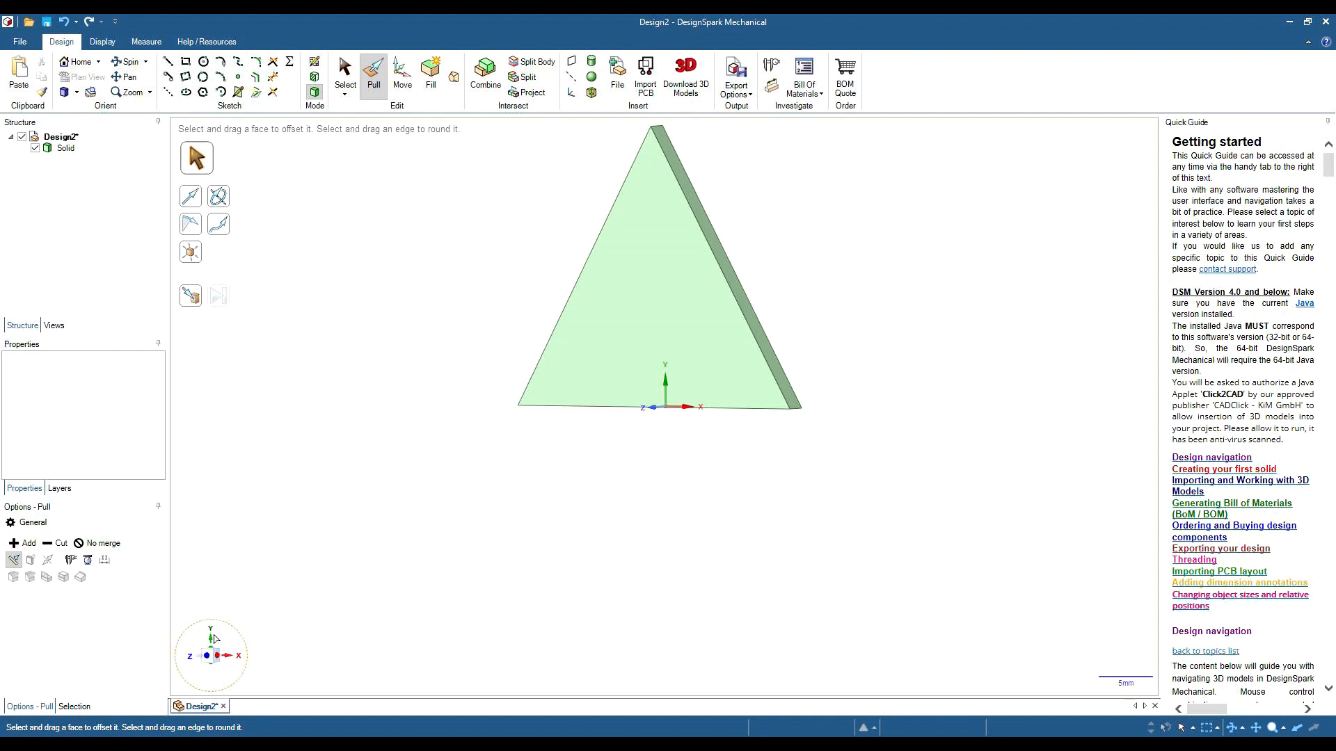
Orient the plate edge-on along the X axis and start a line sketch on its long side face
click(221, 657)
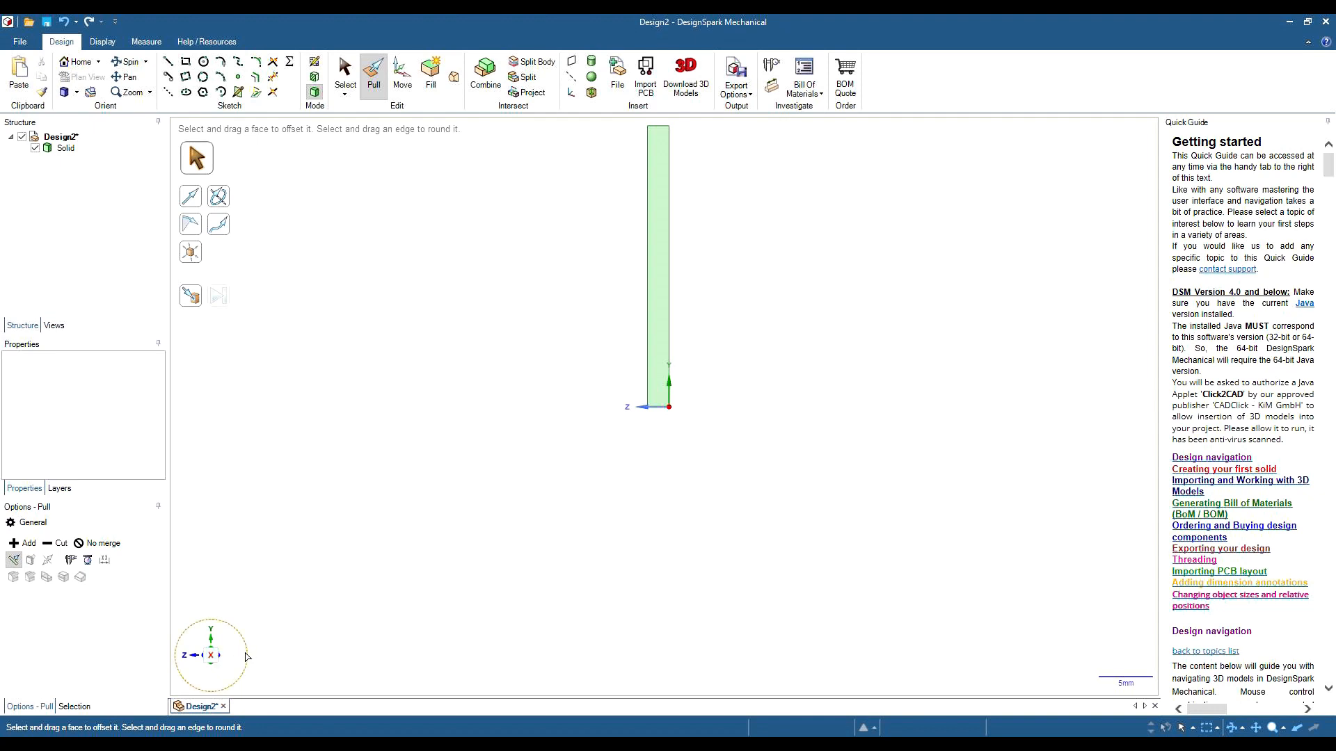
click(247, 656)
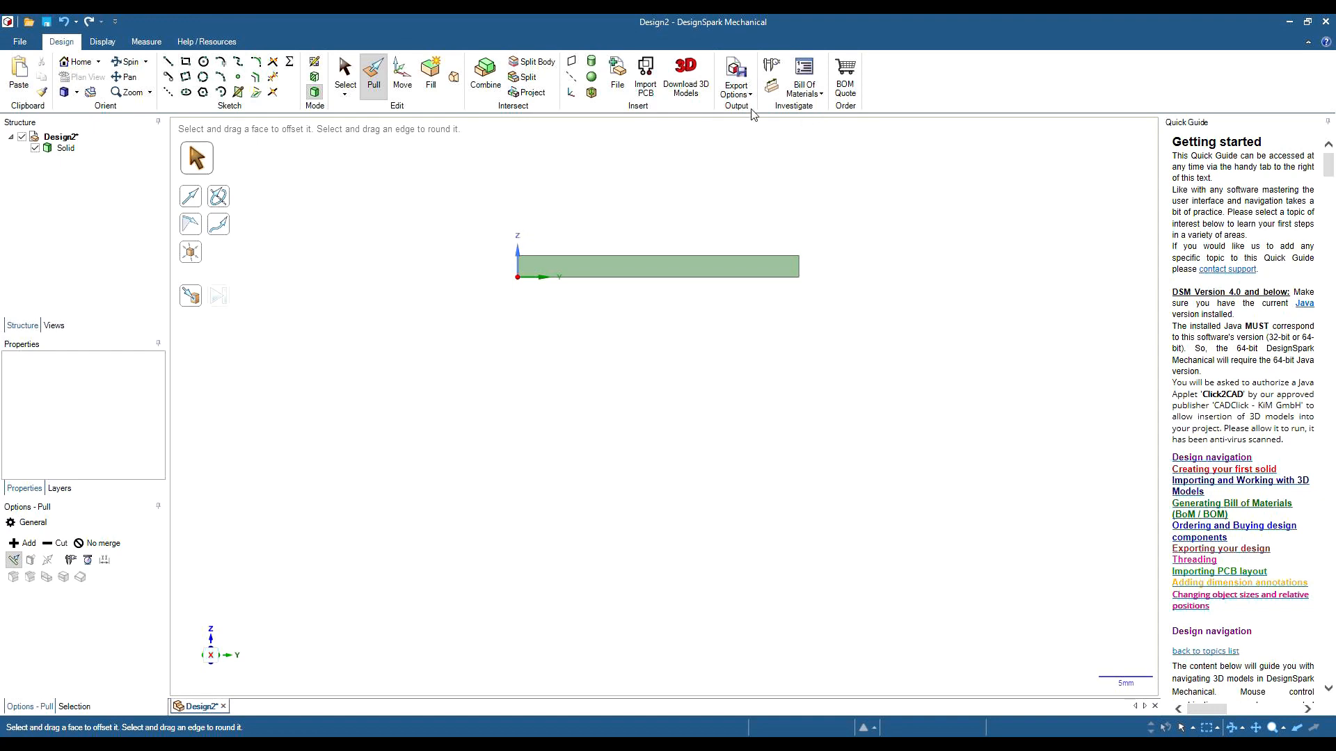
click(167, 61)
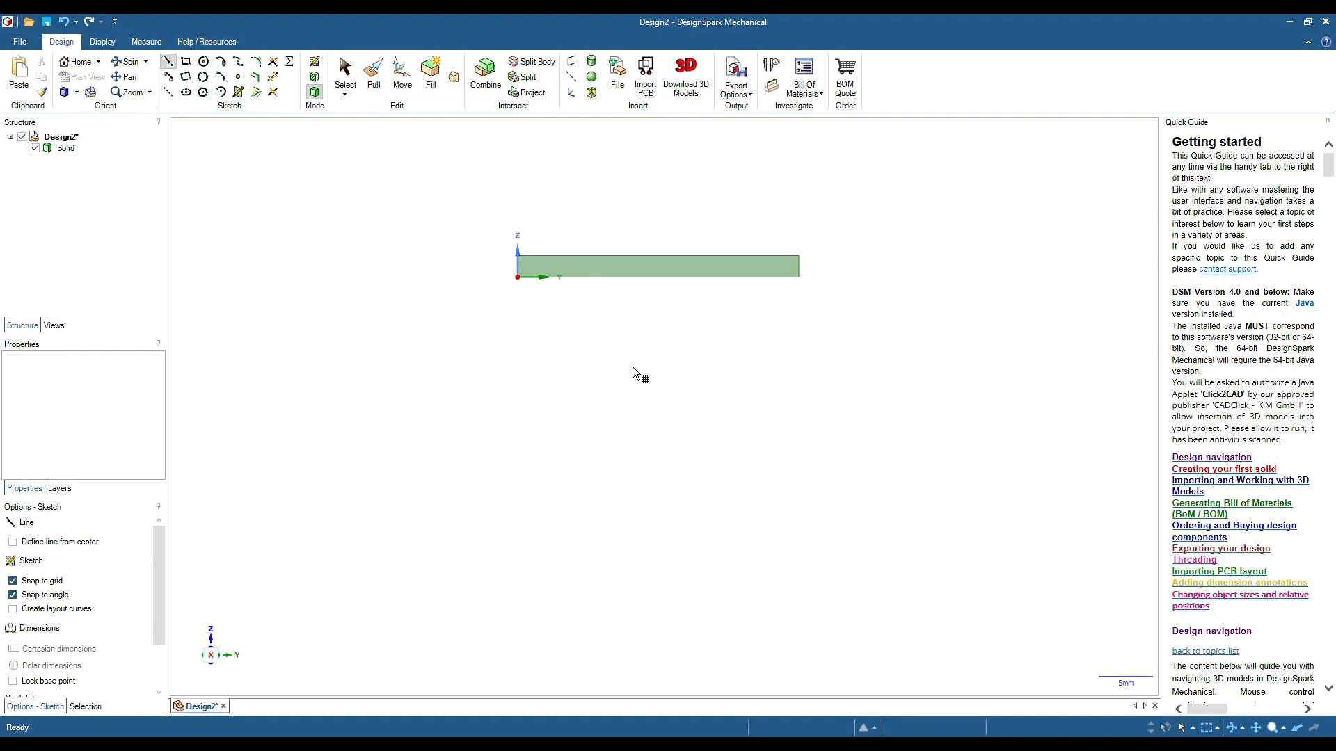
click(650, 265)
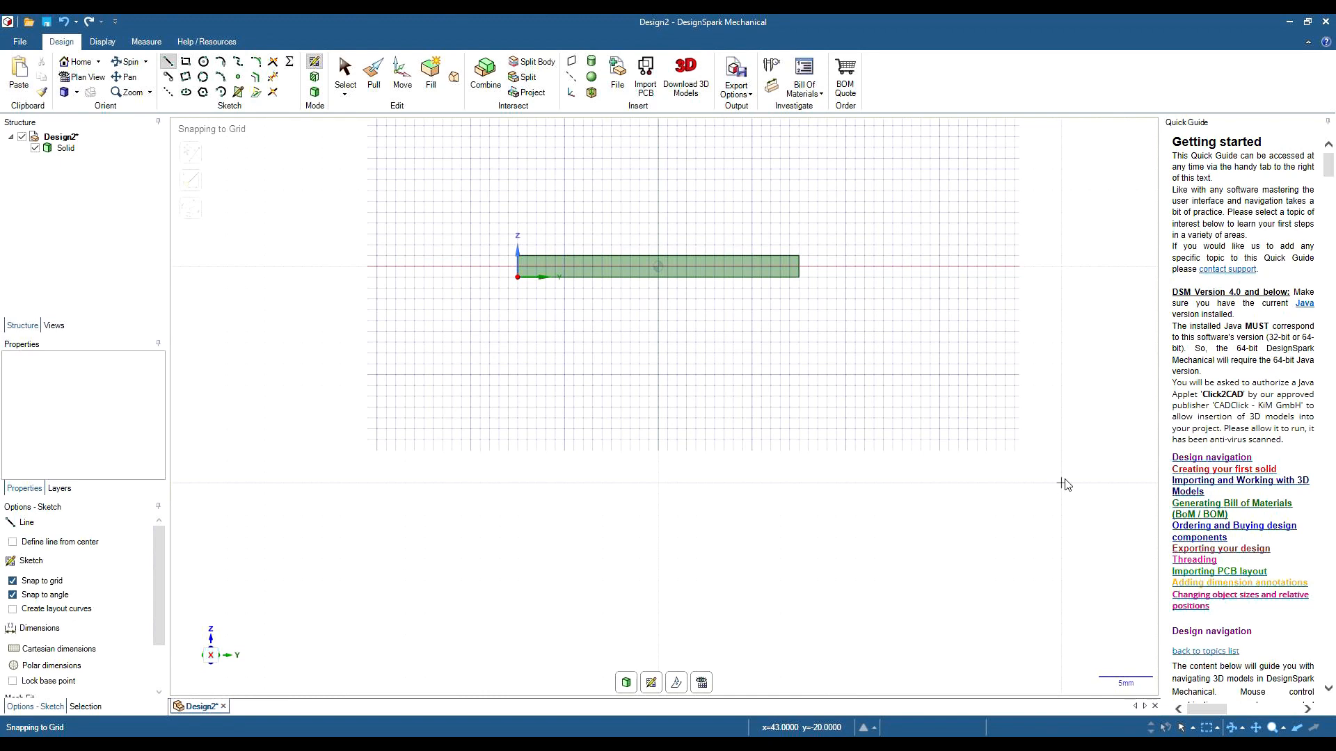
mouse_move(1064, 477)
middle_down()
mouse_move(1036, 487)
mouse_move(1050, 503)
mouse_move(1114, 502)
middle_up()
scroll(1063, 478, down, 1)
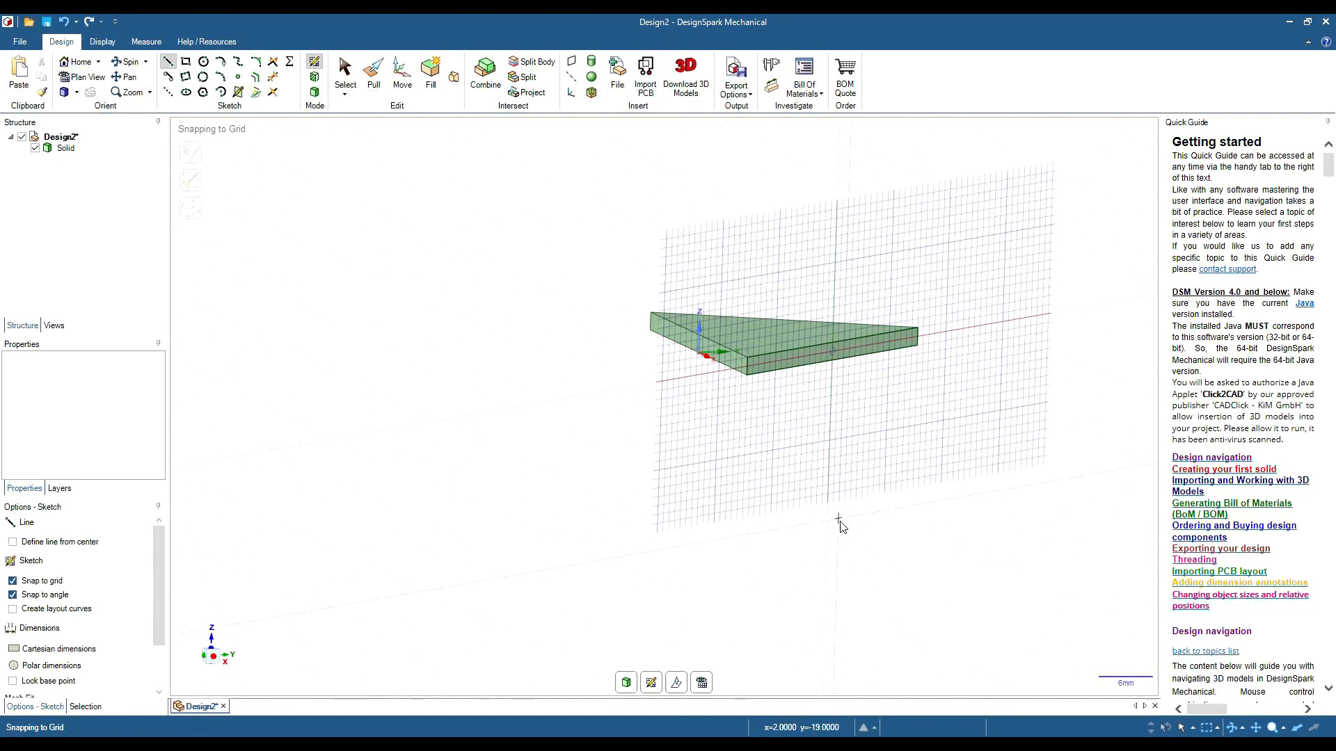
Enable moving of the sketch grid and anchor its move handle on the midpoint of the side face's upper edge
click(676, 683)
scroll(863, 345, down, 1)
scroll(862, 345, up, 5)
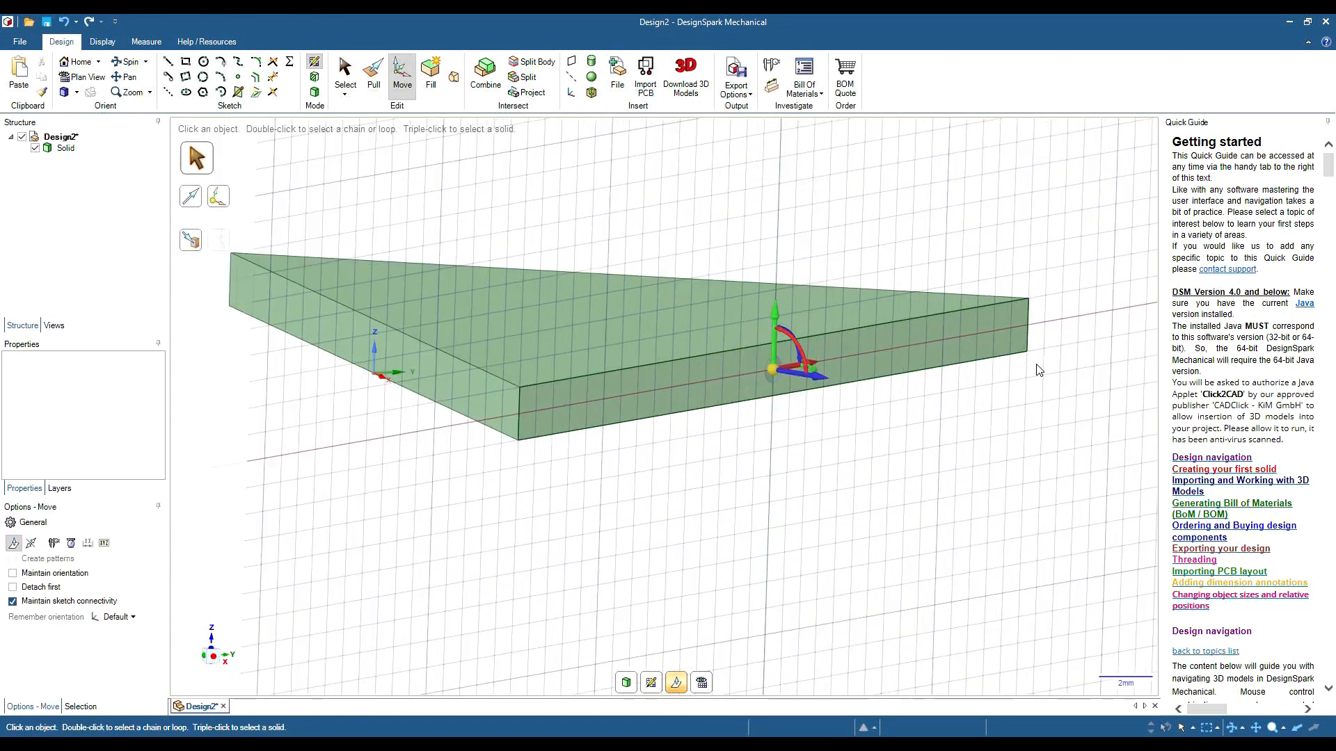
click(775, 348)
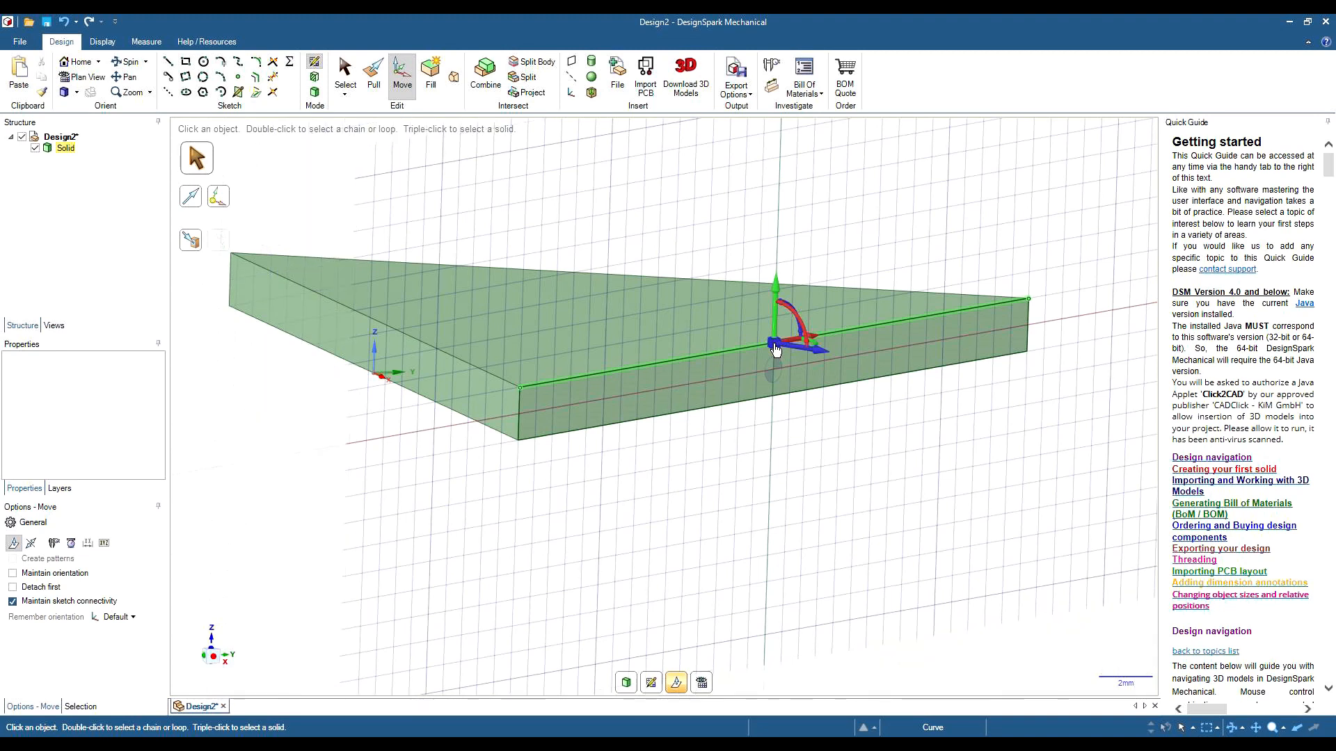
key(Escape)
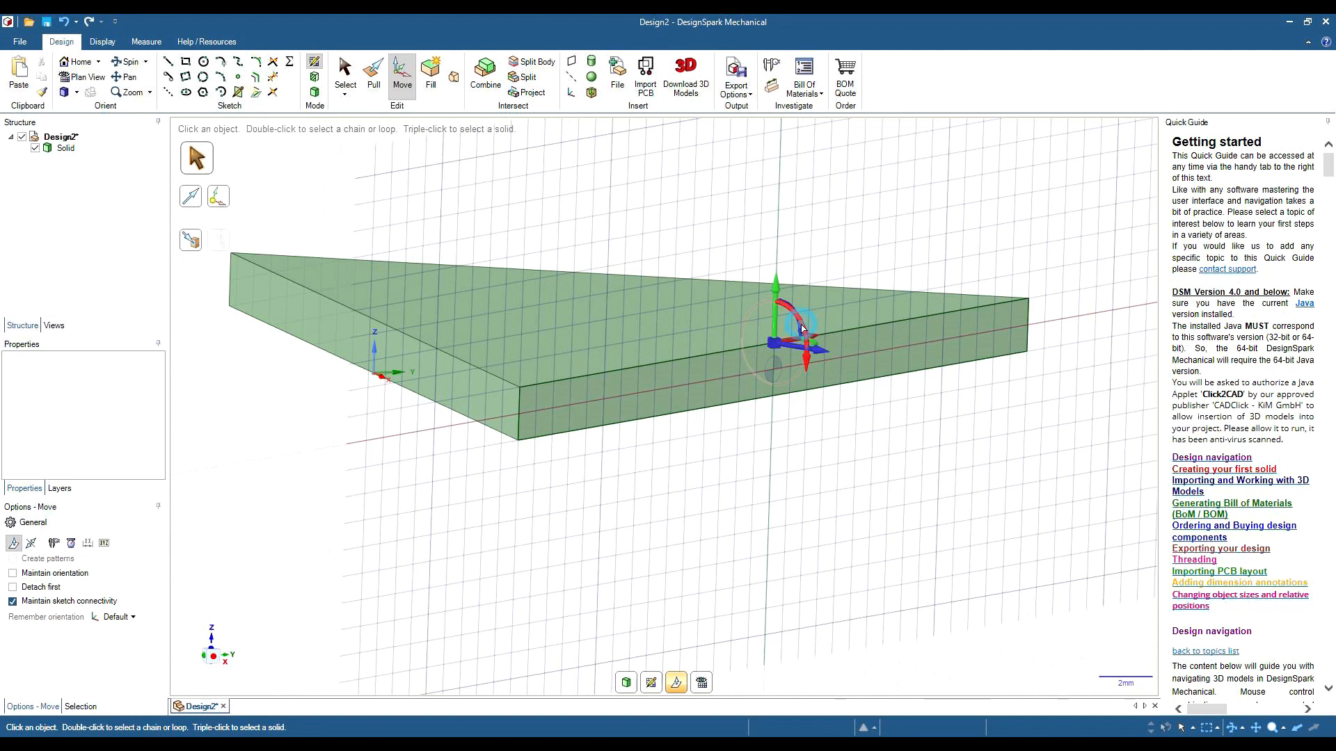
Rotate the sketch grid by -19.47122° about the side face's upper edge
drag(802, 329, 802, 323)
key(space)
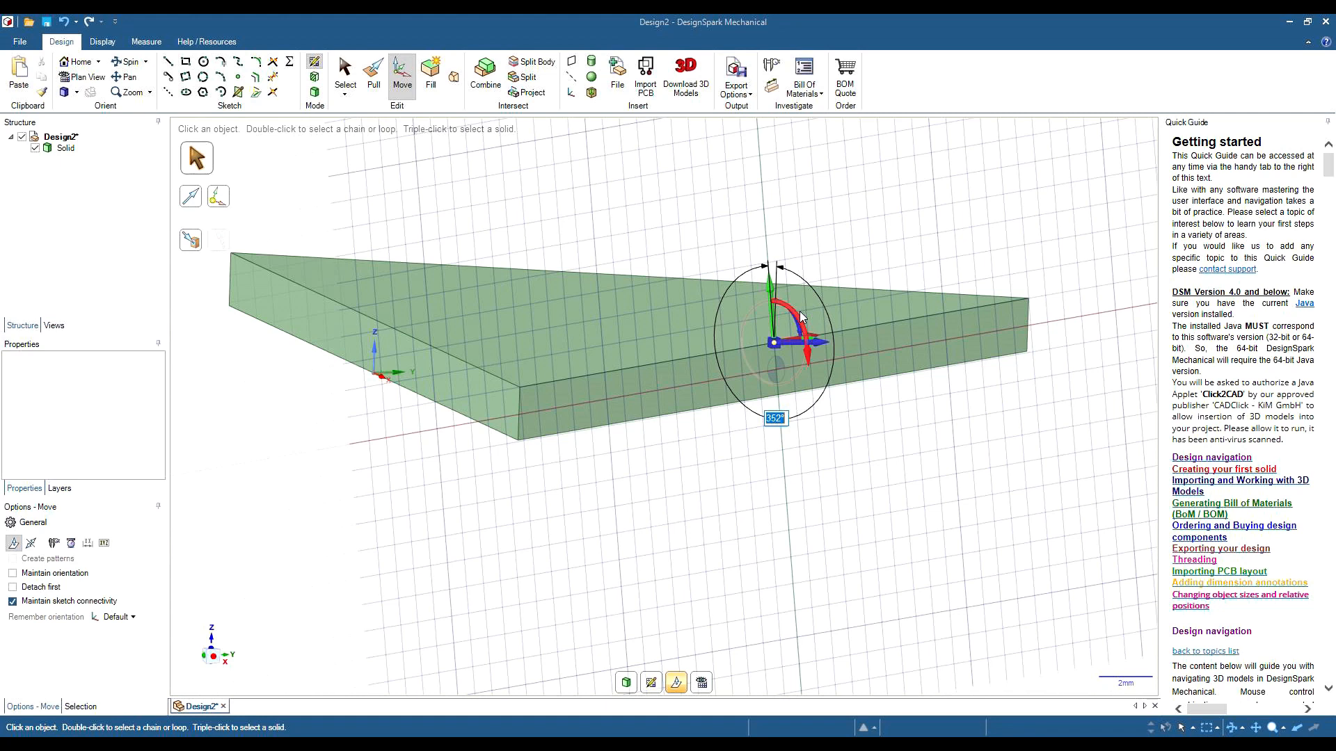
text(-19)
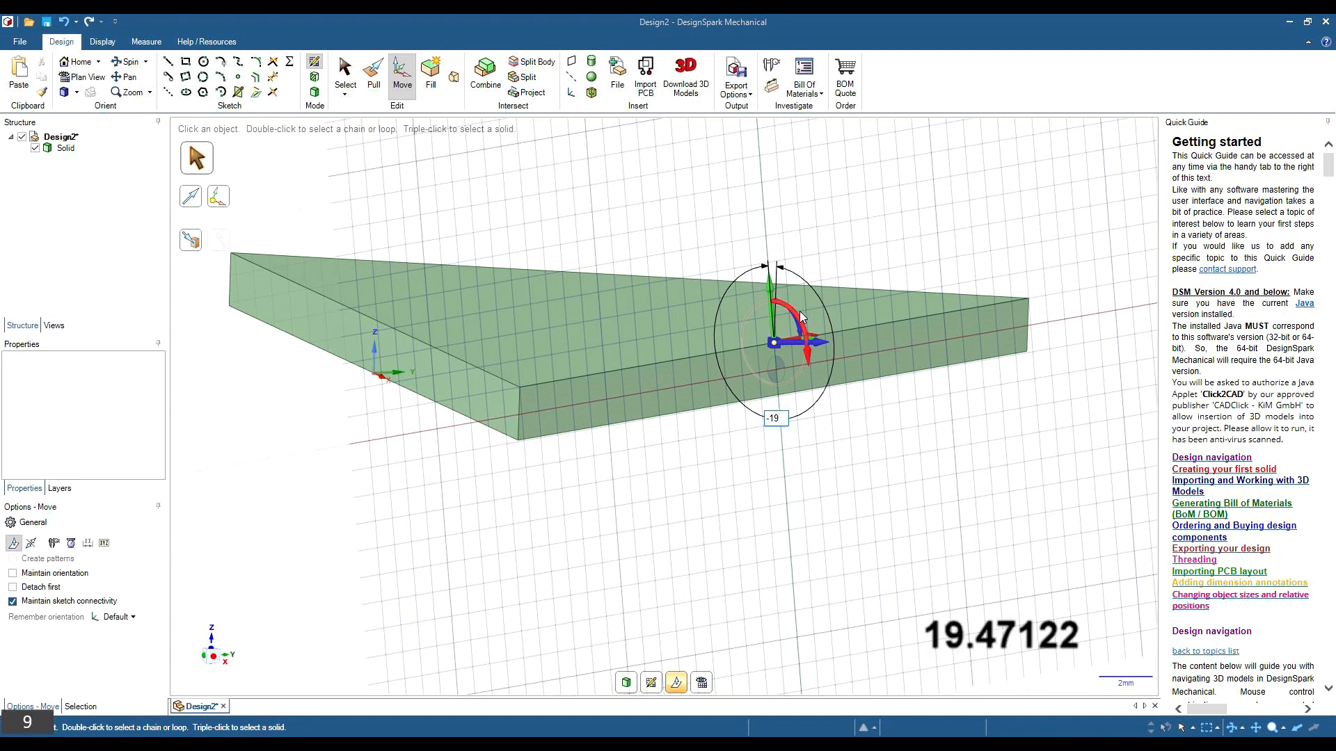
text(.)
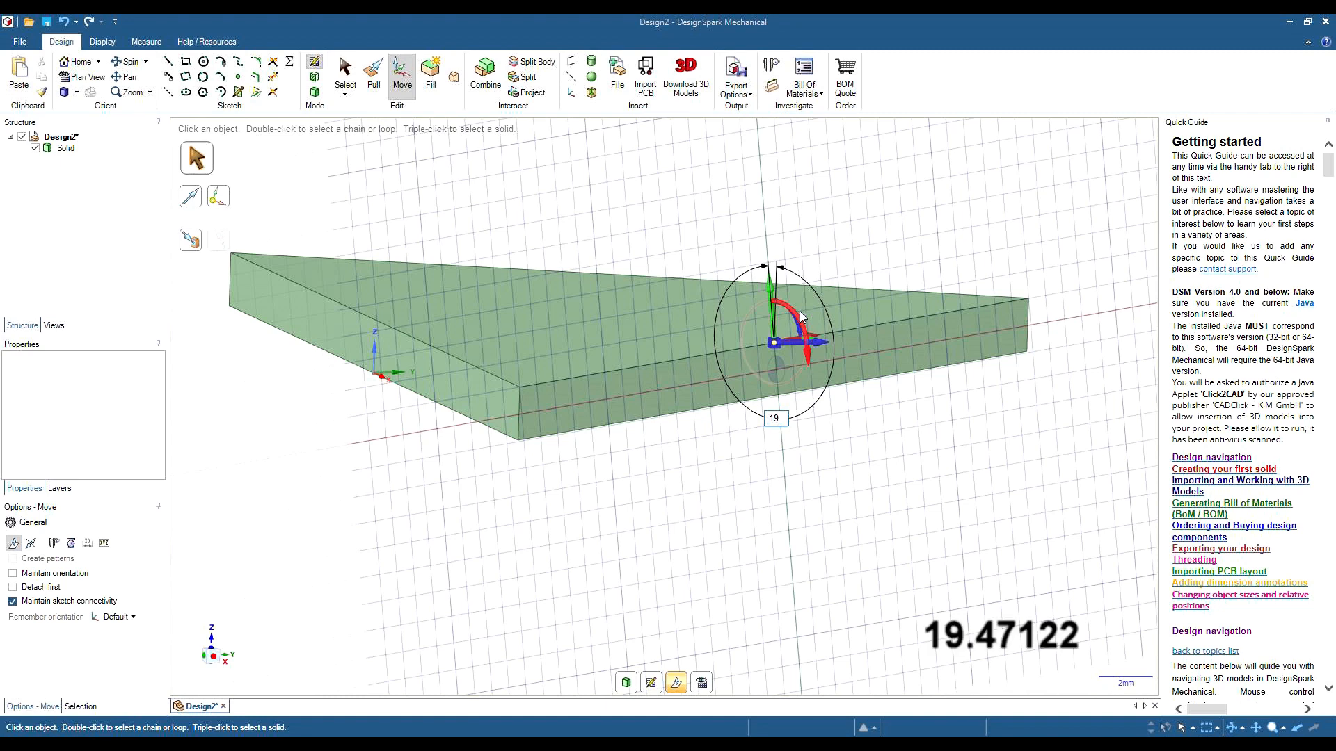
text(47122)
key(Return)
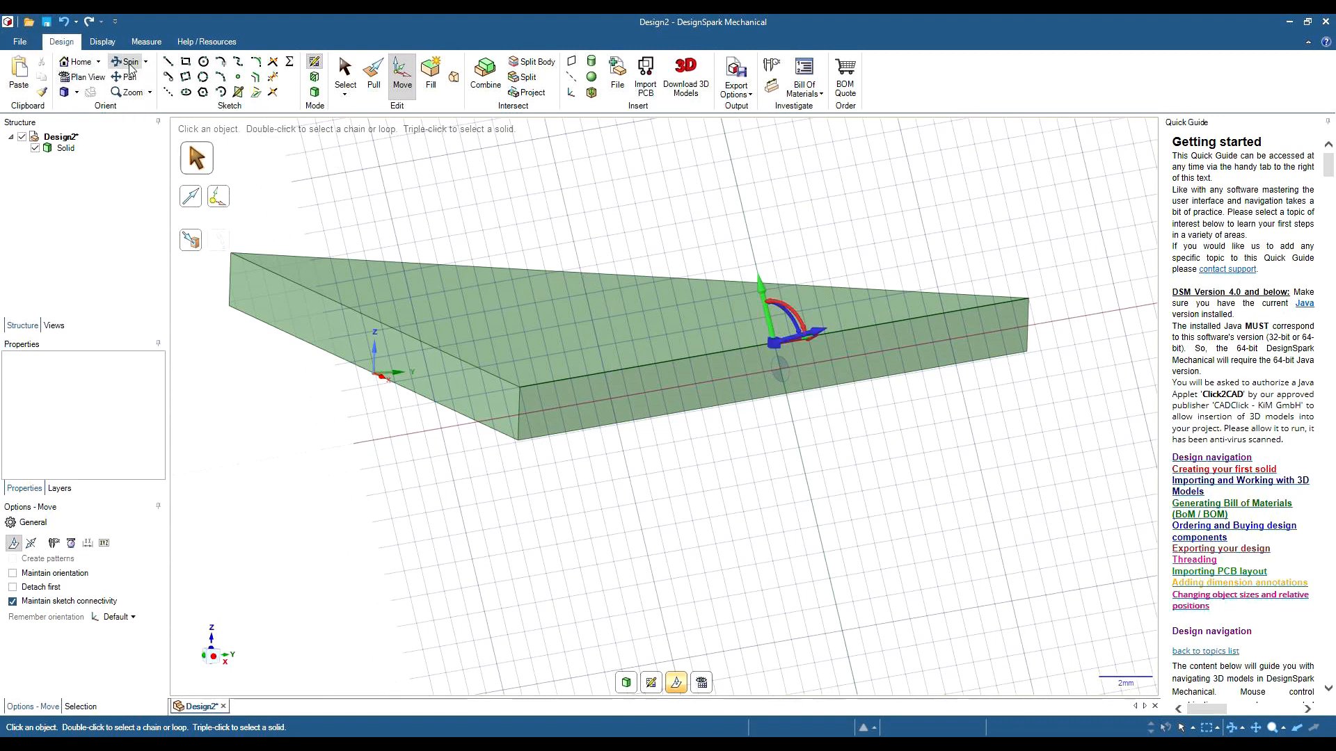
Set this document's primary and angular precision to 5 decimal places, with trailing zeros shown for both
click(20, 43)
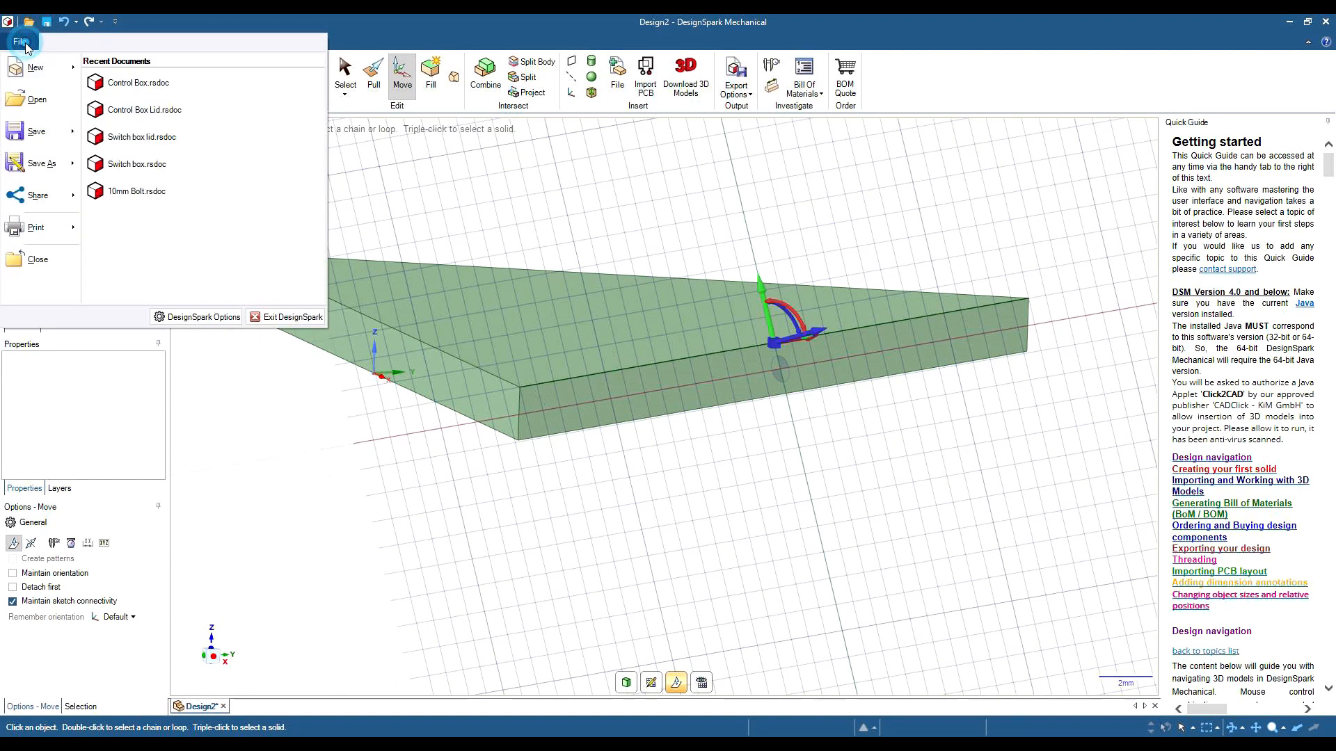
click(211, 319)
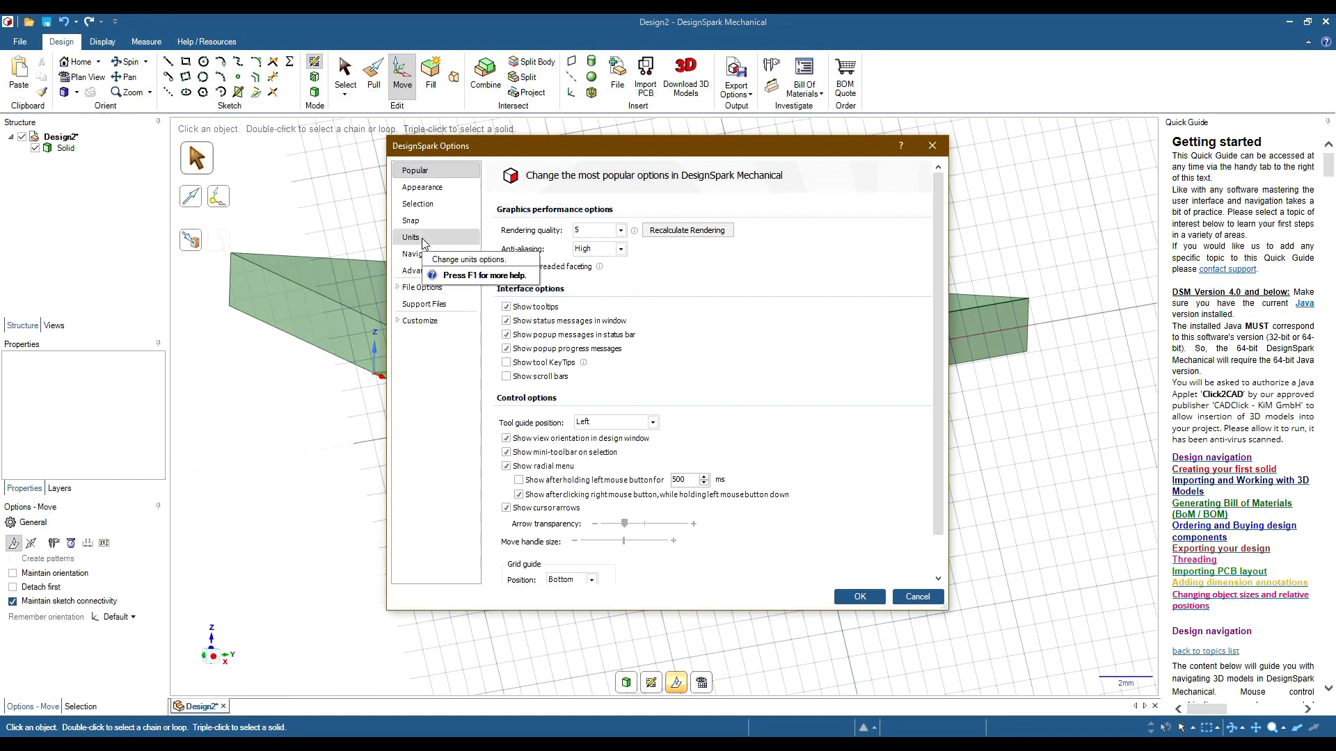
click(423, 242)
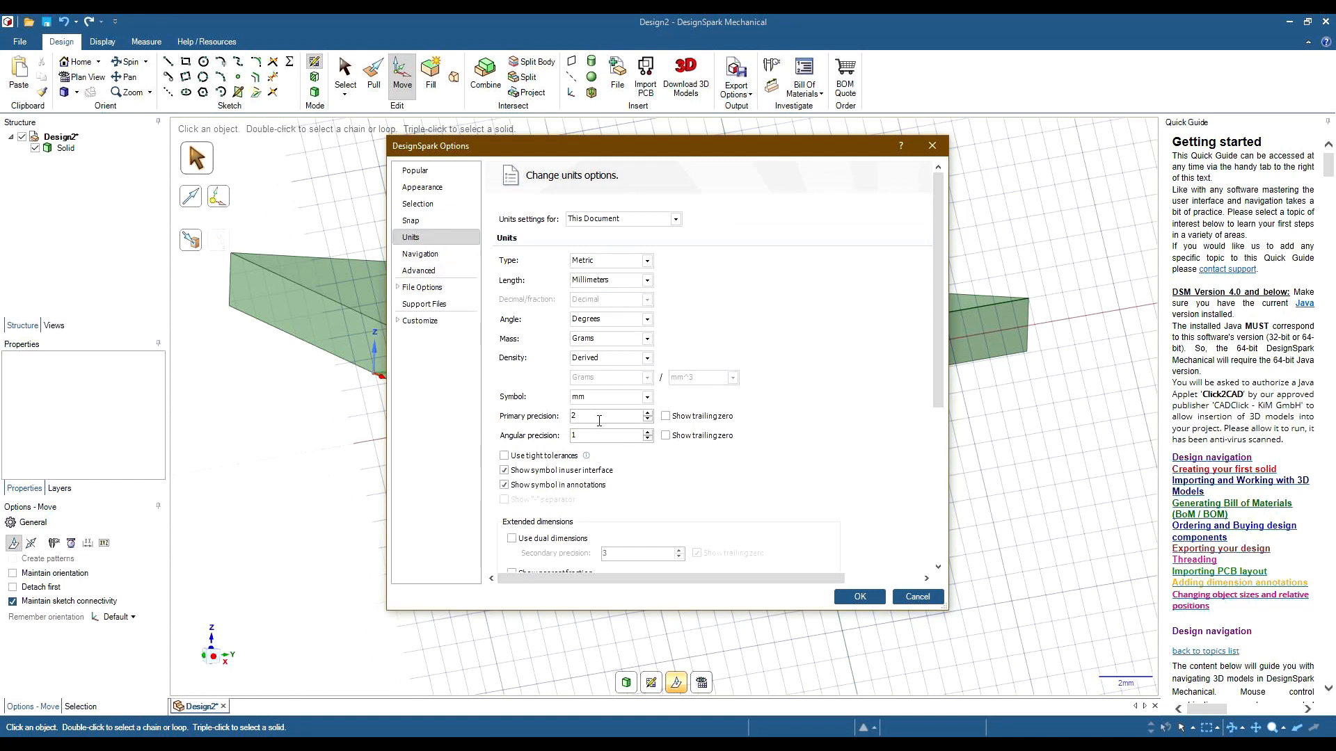
click(647, 413)
click(648, 413)
click(648, 413)
click(647, 432)
click(647, 432)
click(648, 432)
click(648, 432)
click(665, 435)
click(666, 416)
click(857, 597)
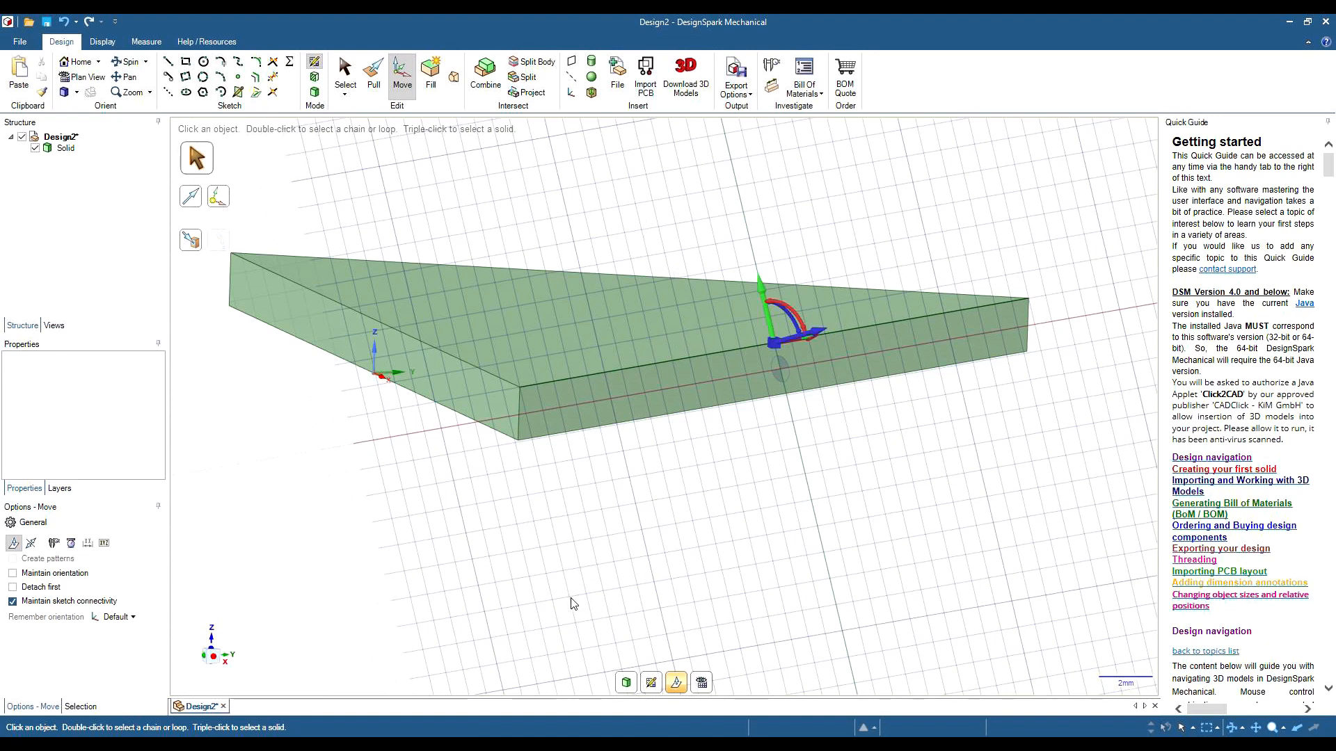
scroll(500, 629, down, 2)
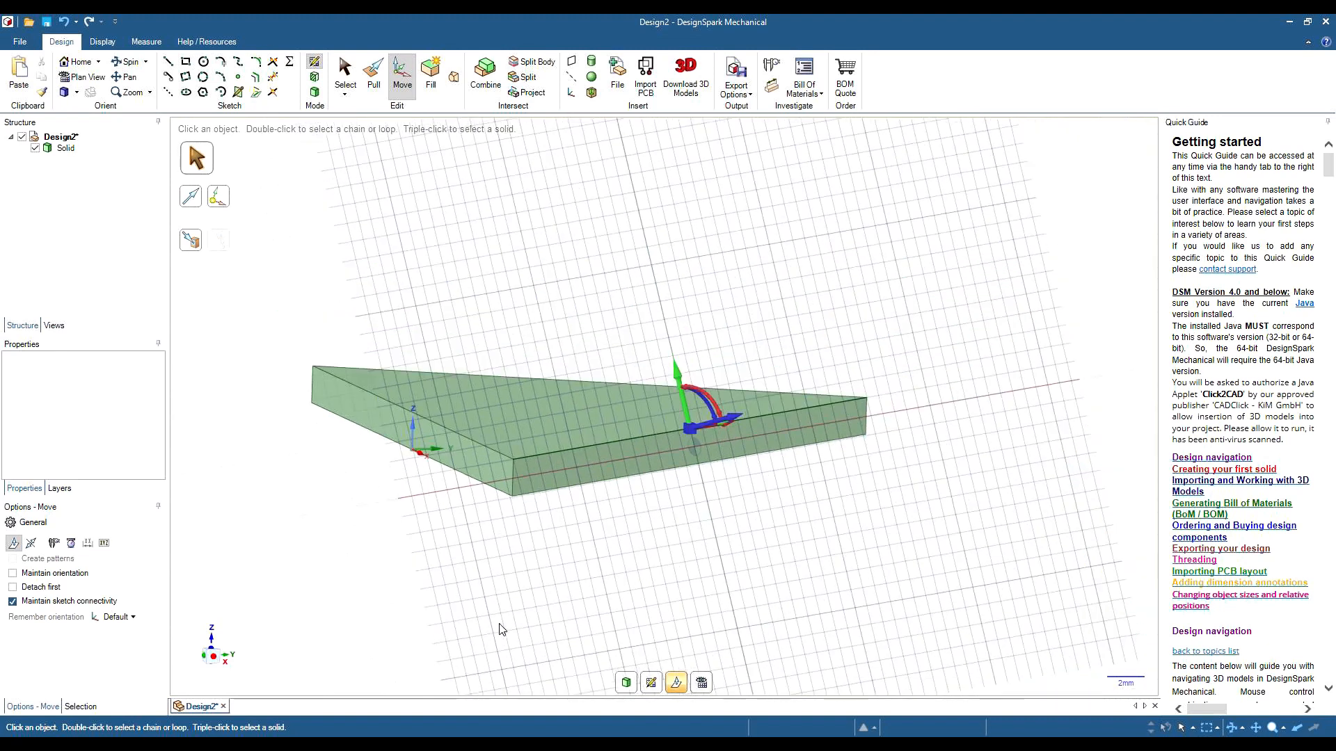
scroll(497, 628, down, 2)
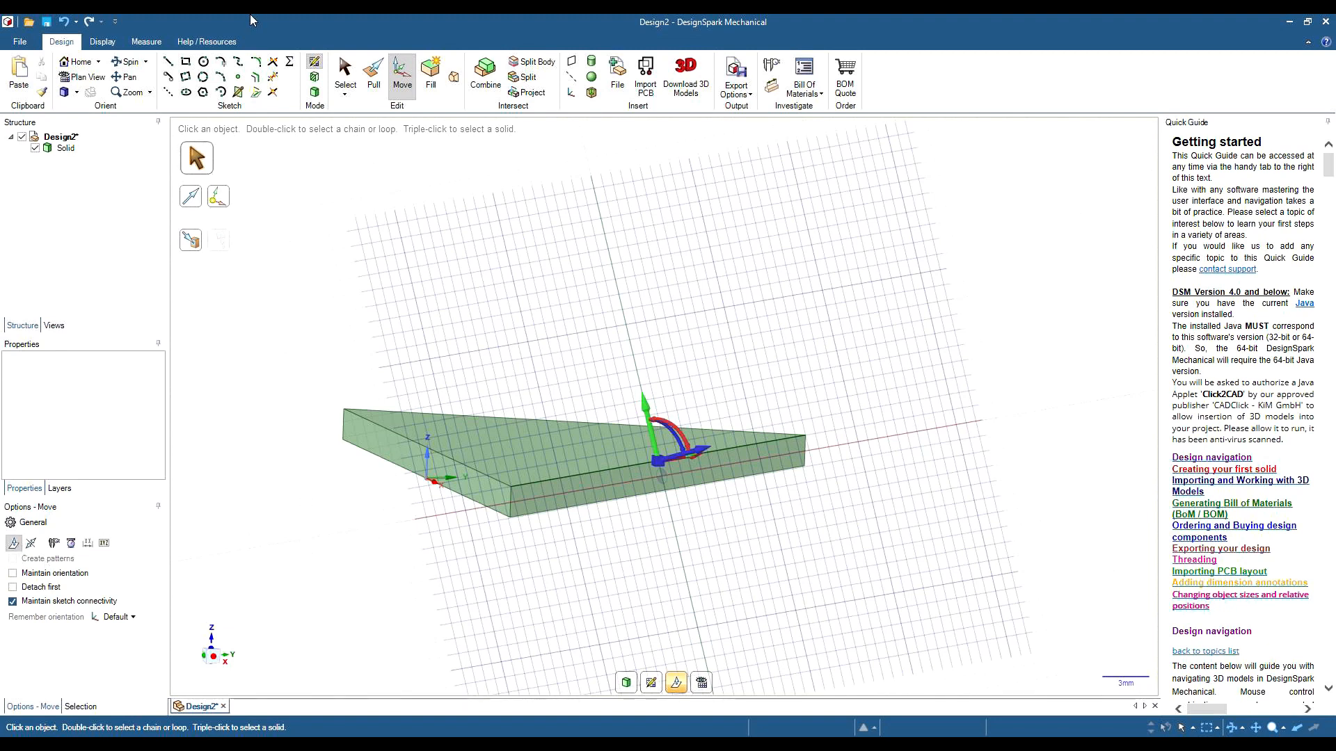
Turn off grid snapping and draw a 30 mm line at 60° from the plate's near upper corner on the tilted sketch plane
click(168, 62)
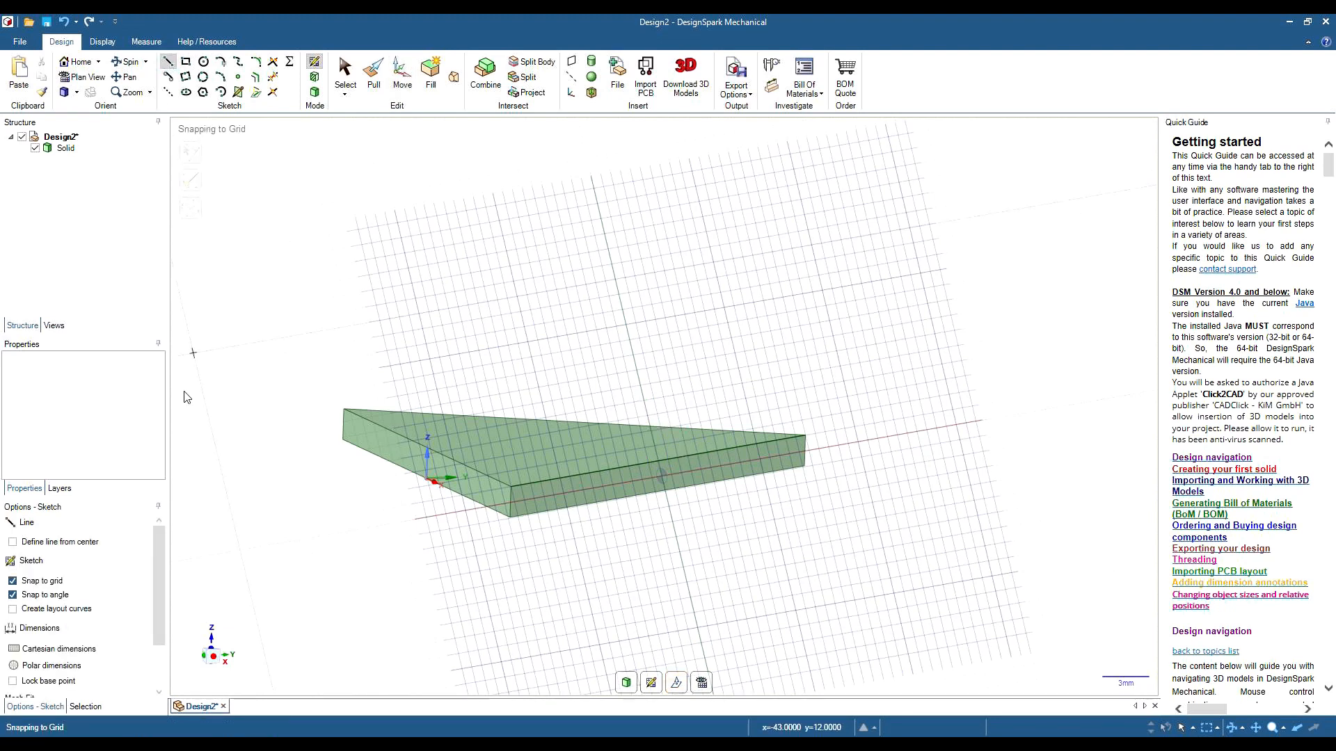
click(12, 580)
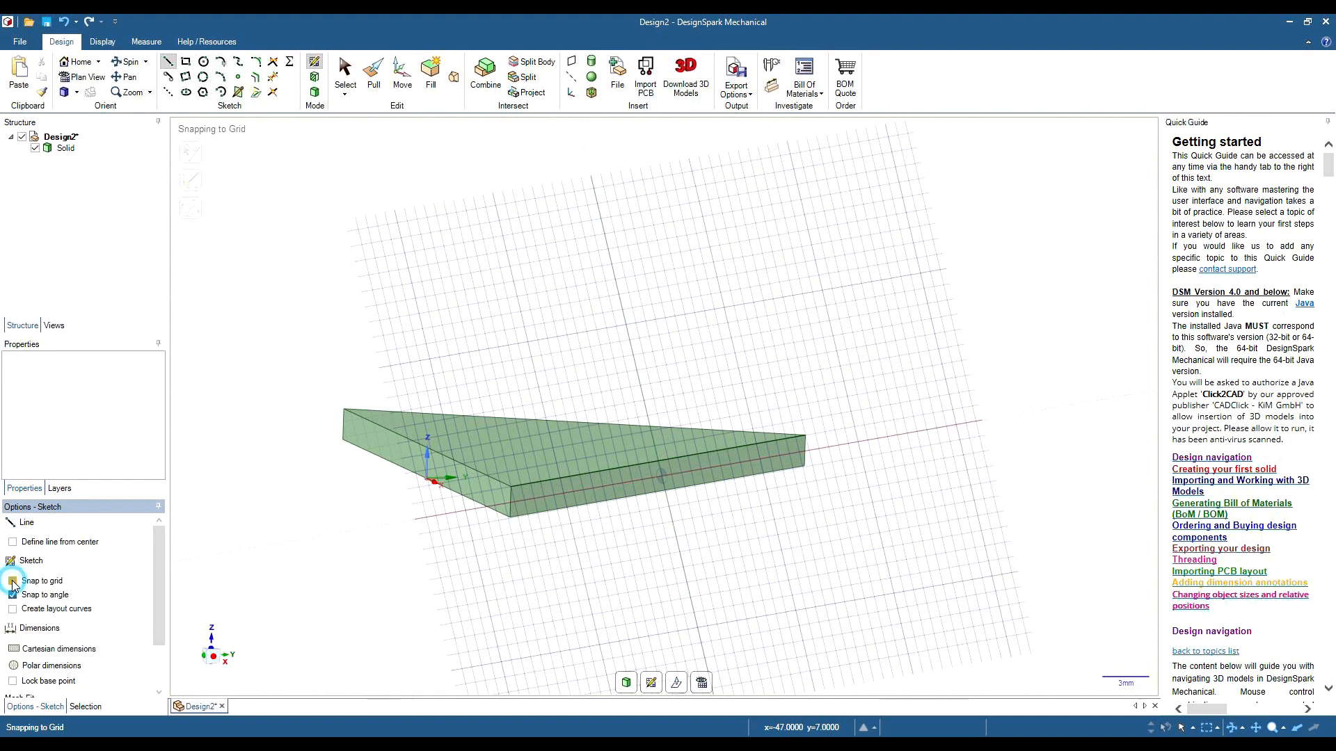
click(512, 486)
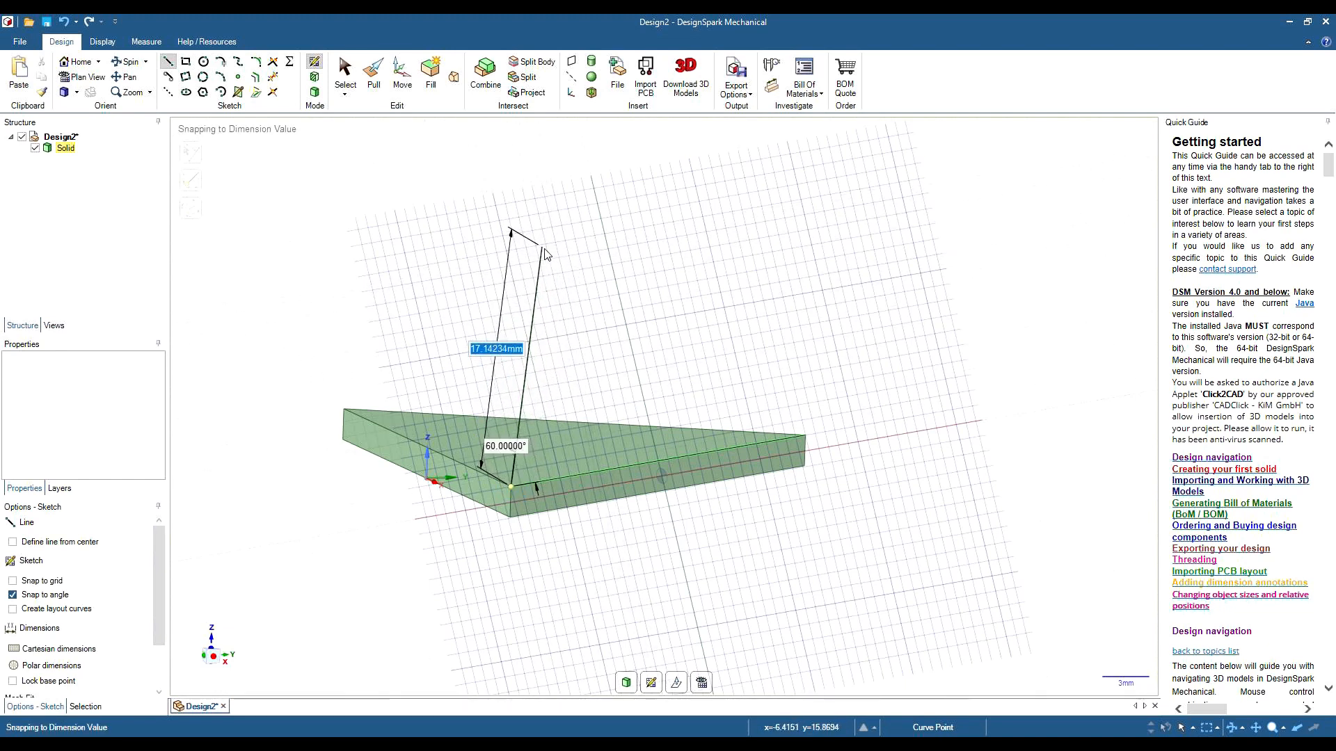
key(space)
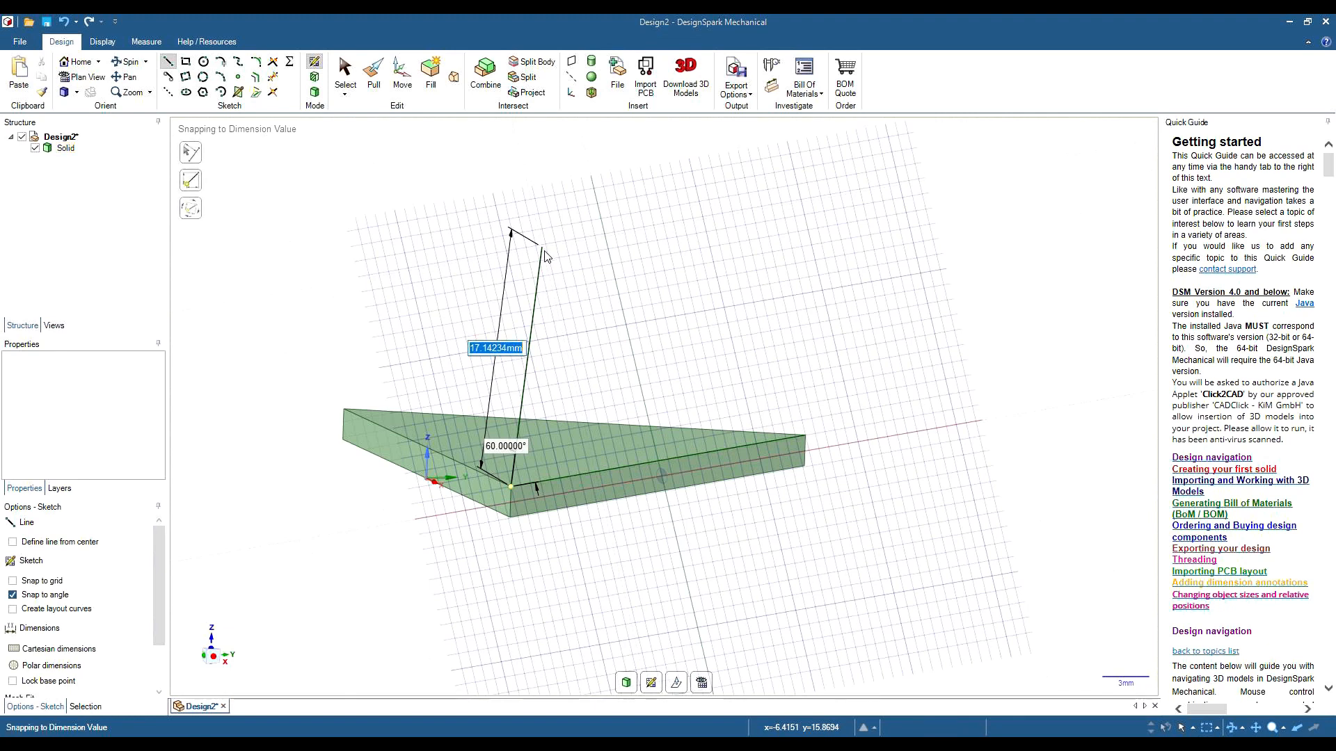
text(30)
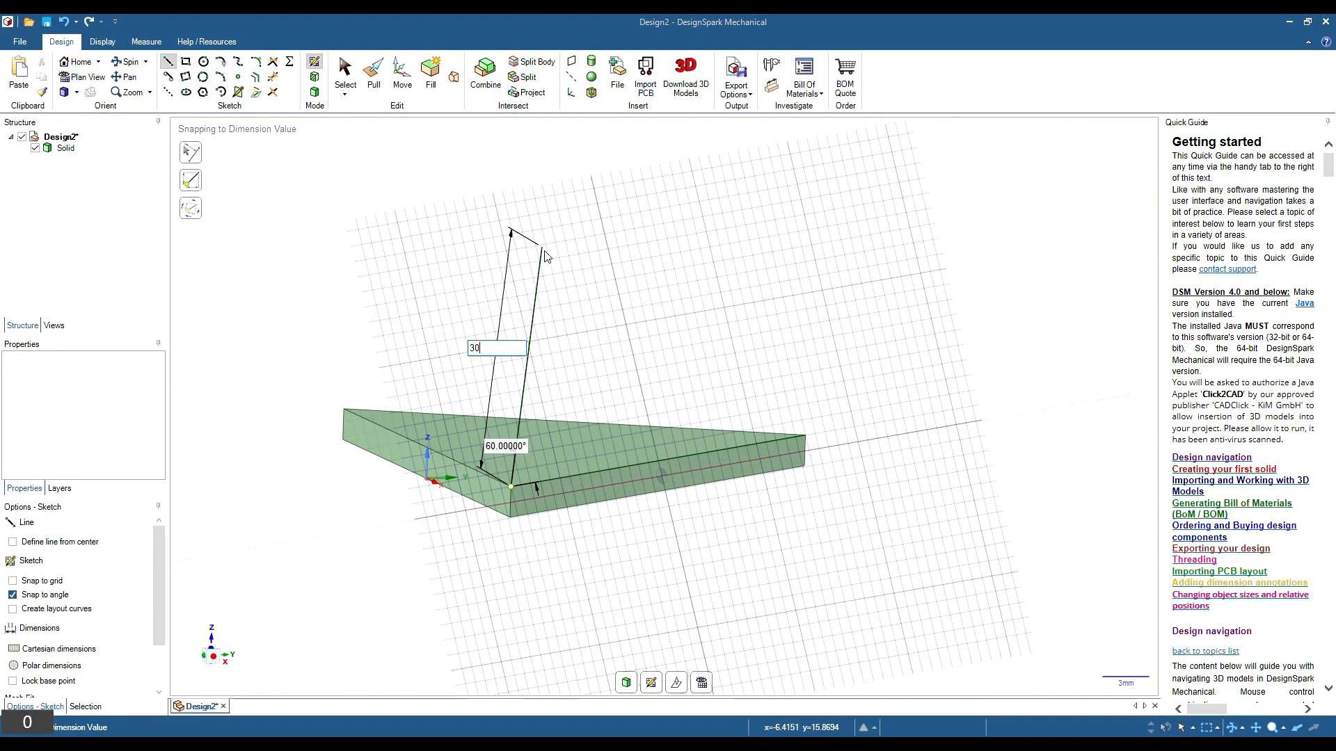
key(Return)
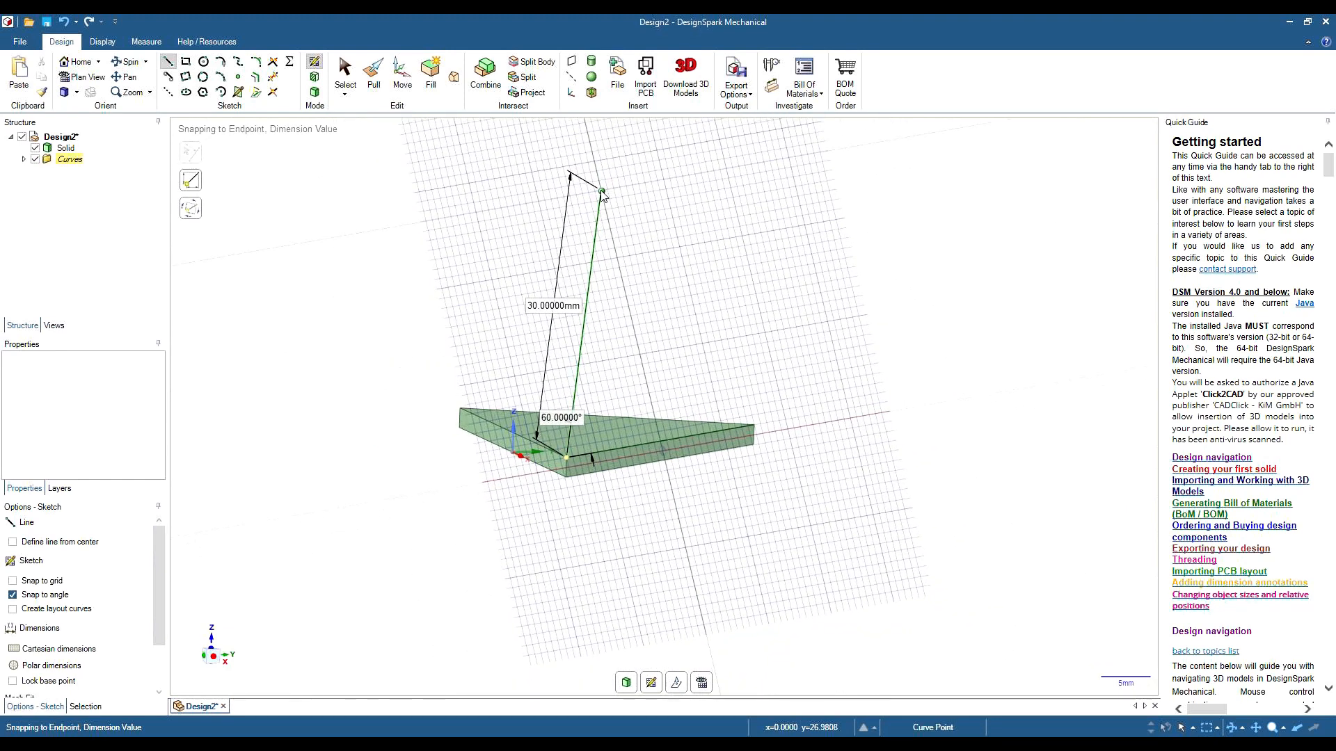
Draw a second line from the first line's upper end to the far end of the side face's upper edge, completing the triangle
click(602, 192)
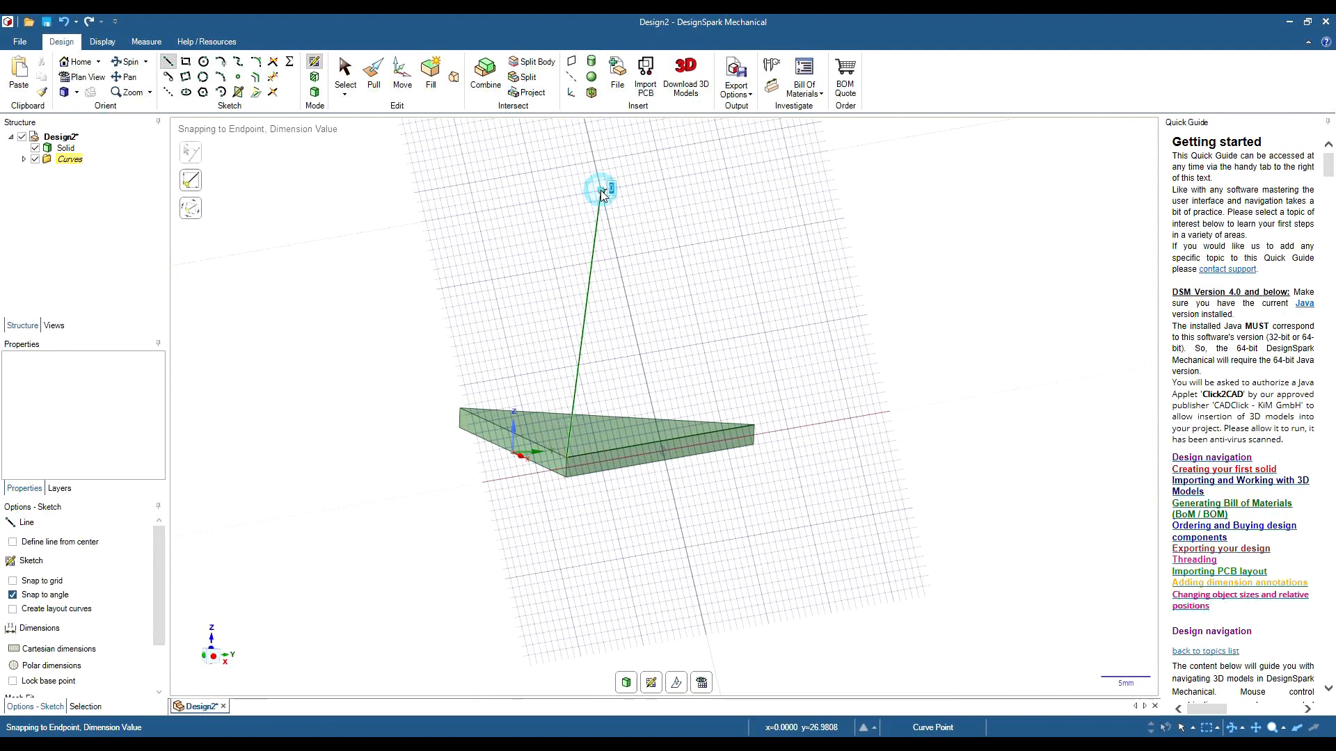
click(754, 426)
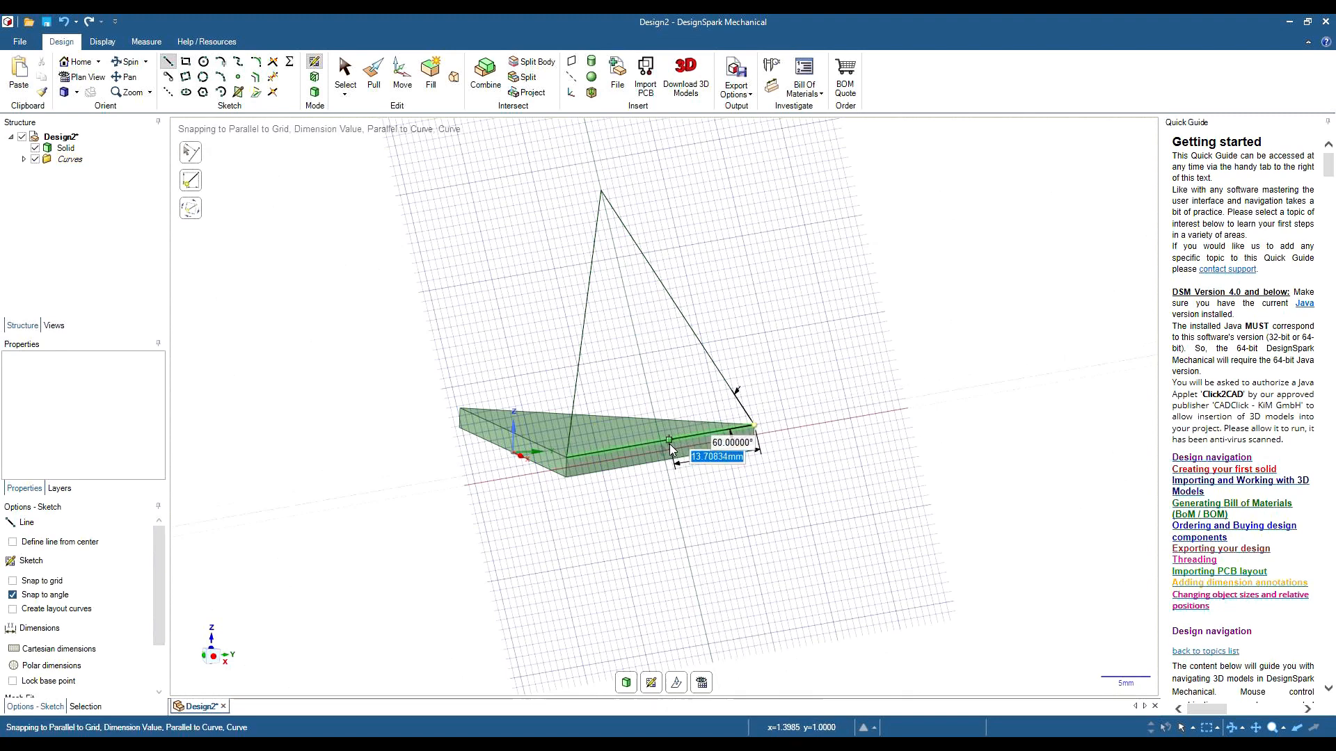
key(Escape)
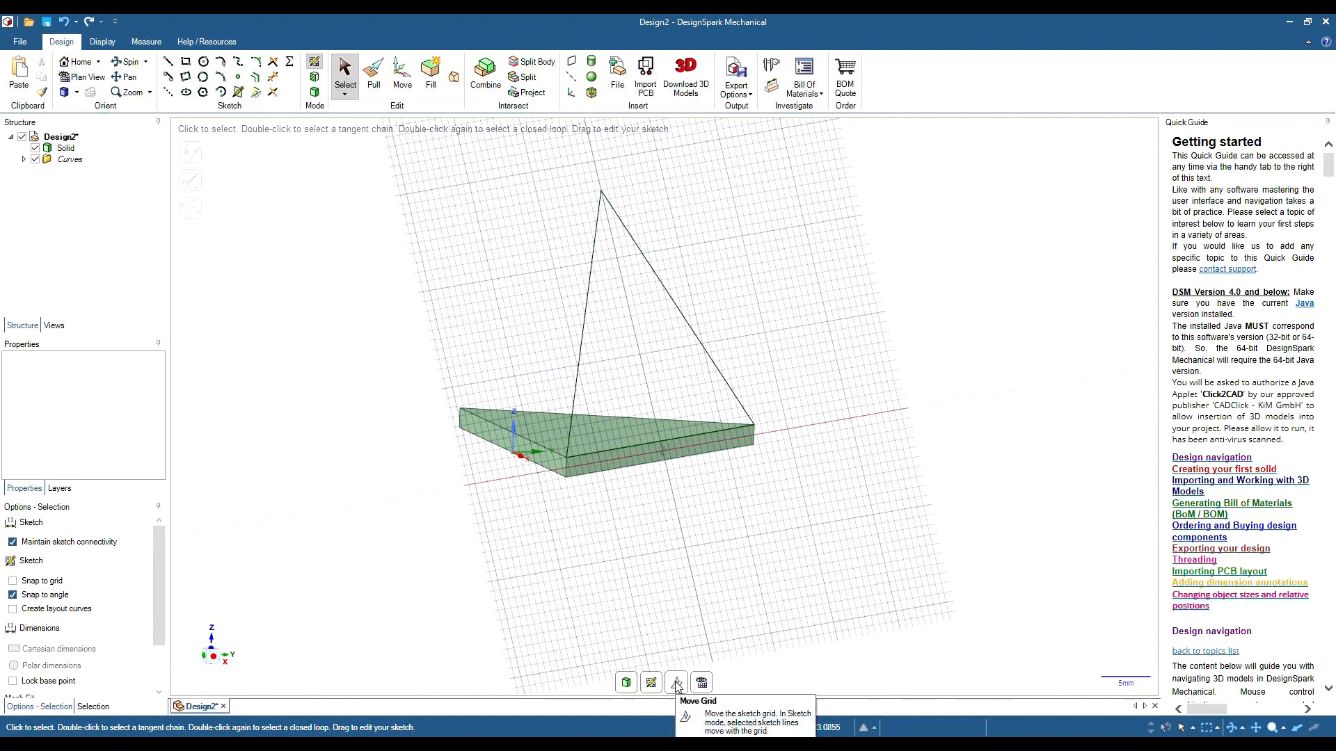
Start a new sketch on the adjacent side face and anchor the grid's move handle on the midpoint of its upper edge
click(651, 682)
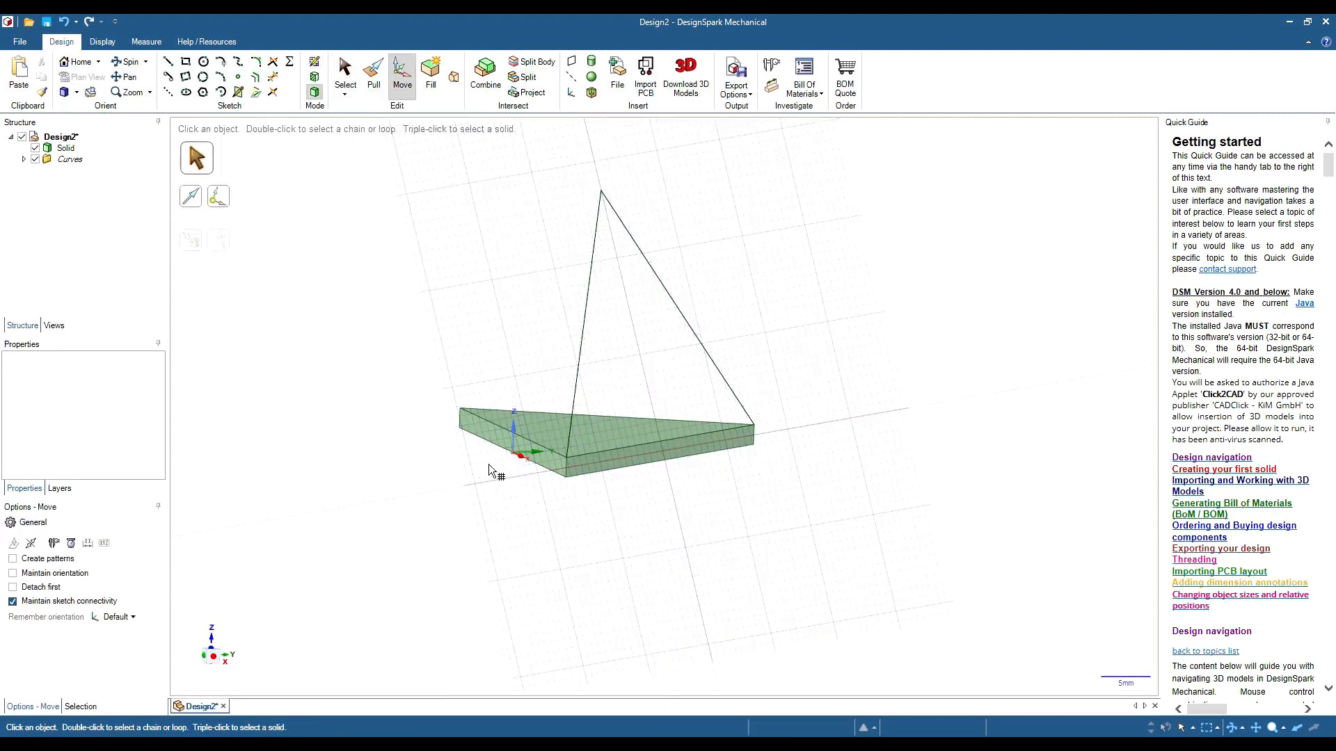
click(494, 443)
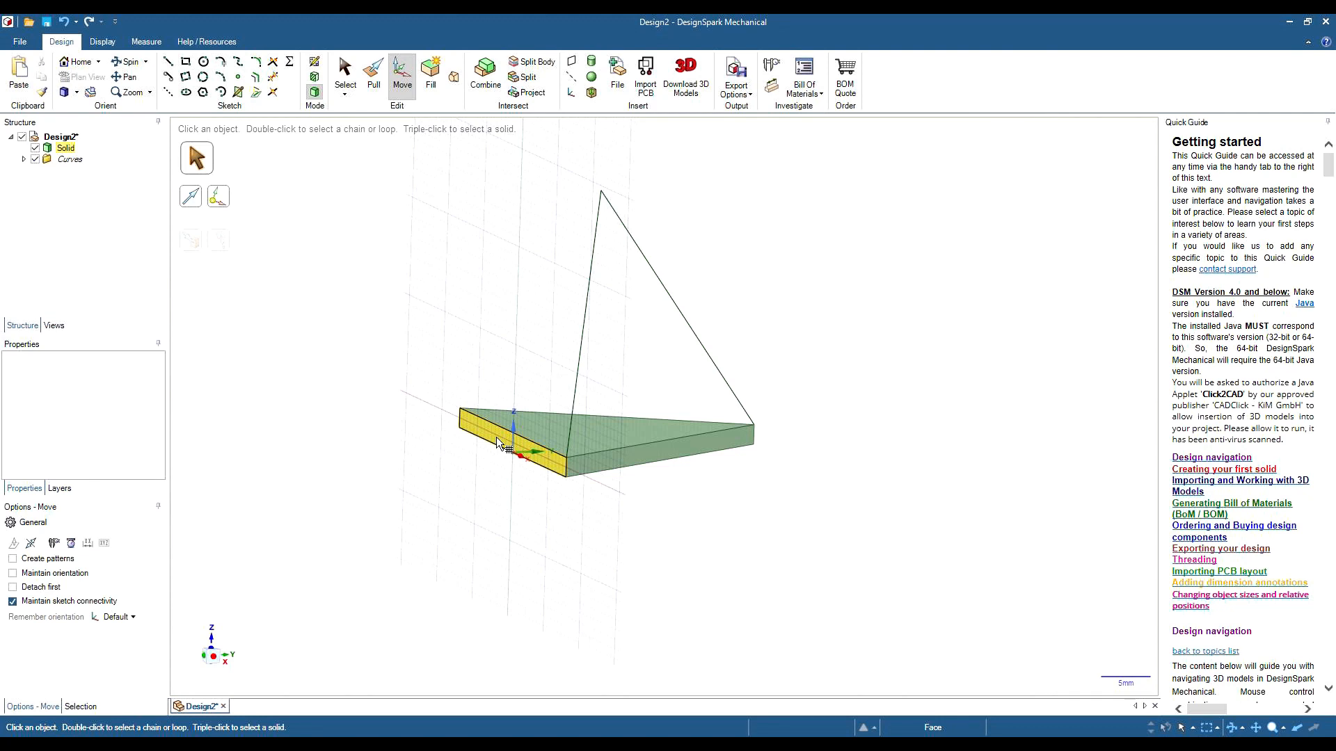
key(k)
scroll(533, 457, down, 2)
scroll(533, 457, up, 5)
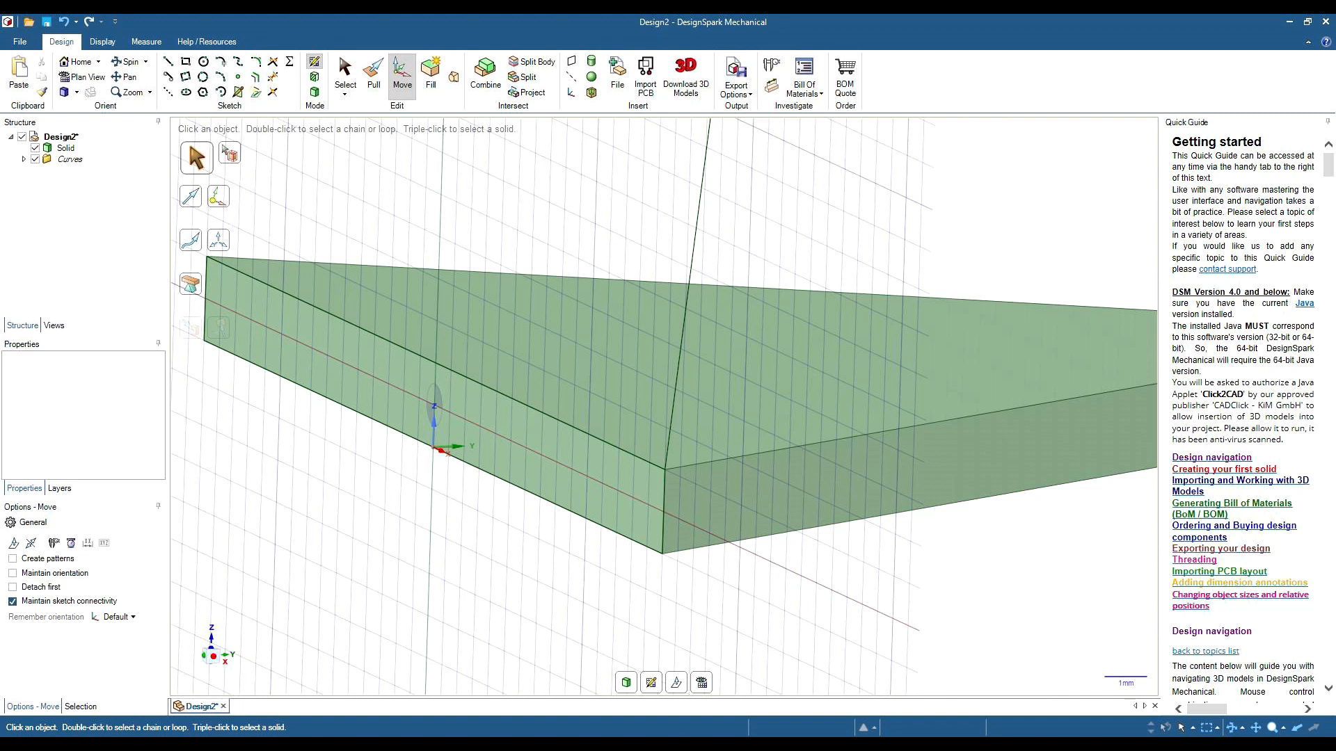
click(677, 684)
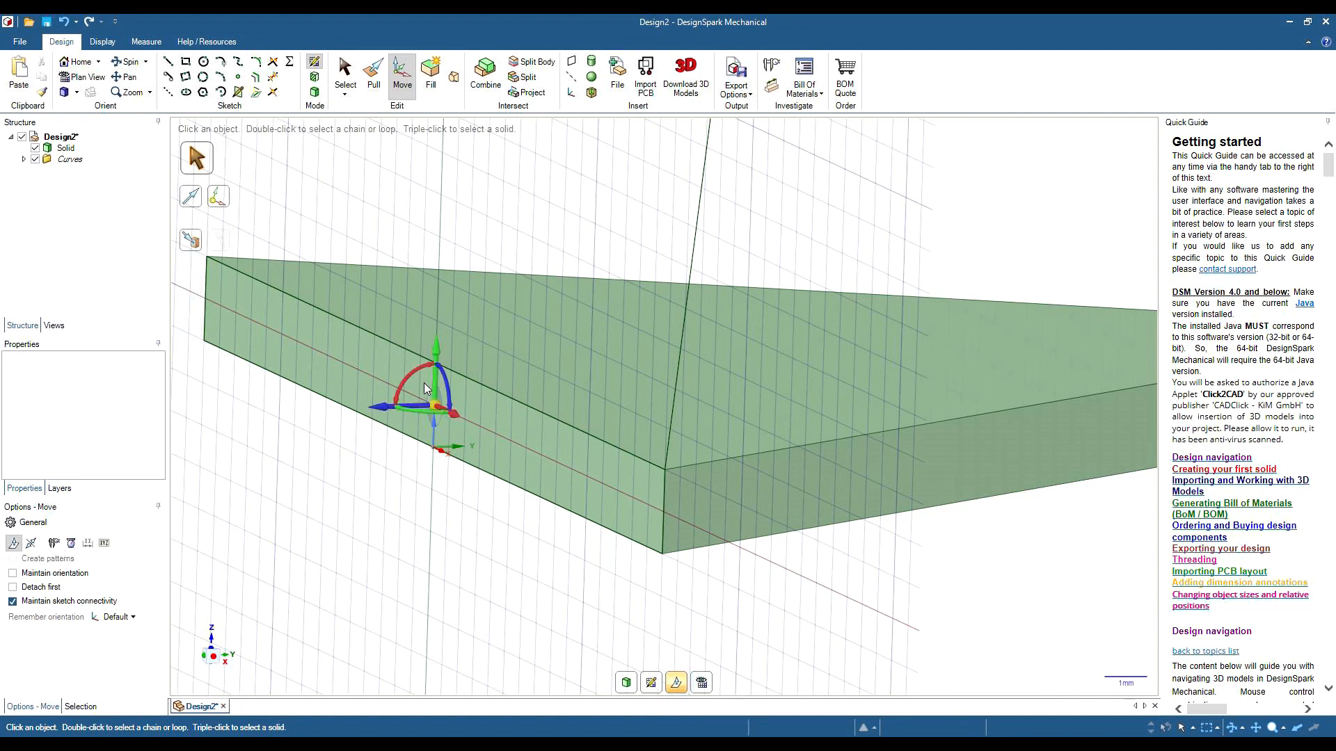
drag(433, 406, 436, 370)
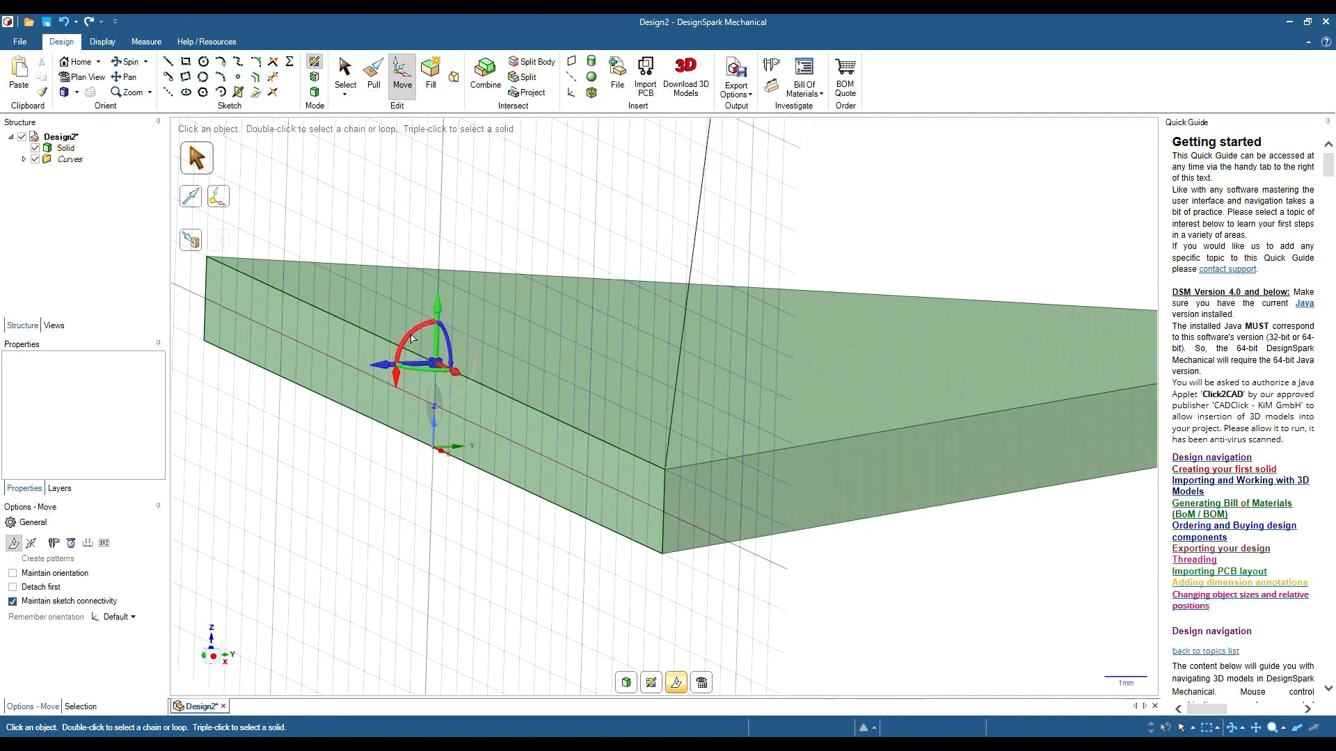
Rotate the sketch grid by -19.47122° about the adjacent side face's upper edge
drag(412, 338, 427, 331)
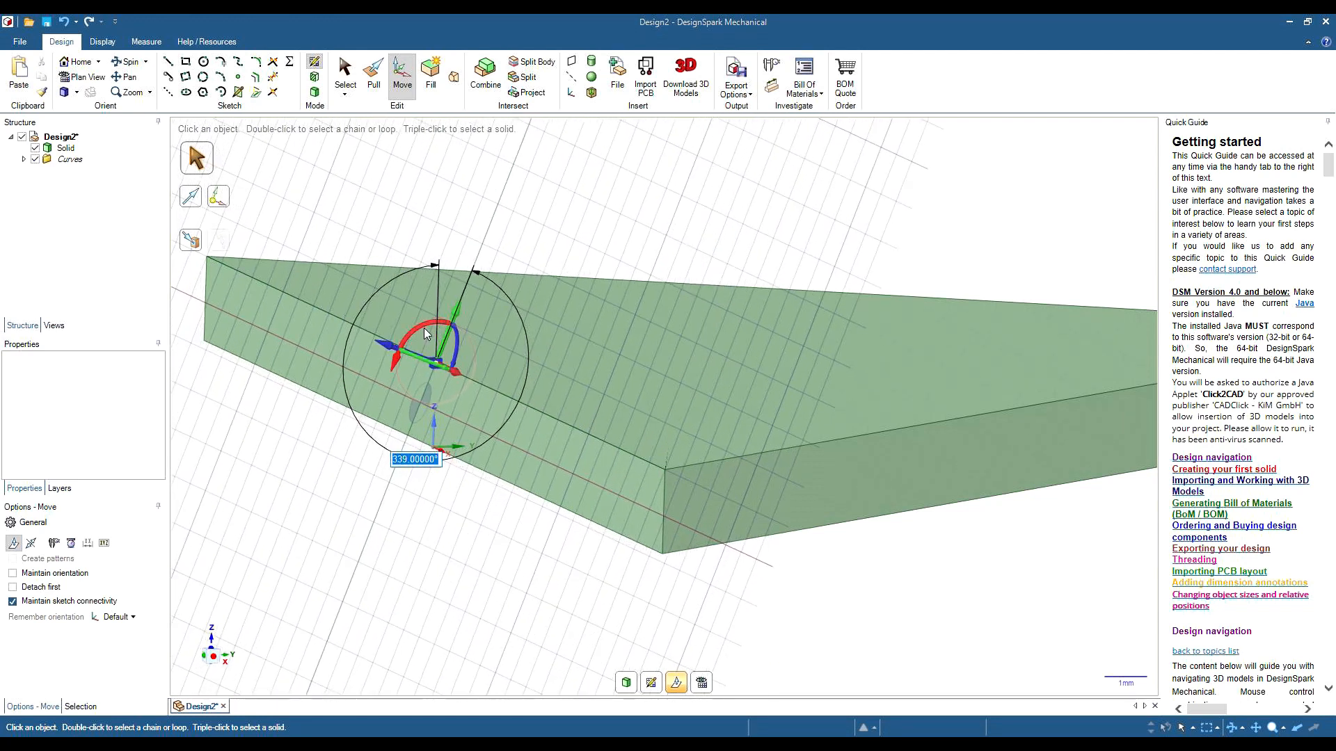
text(-)
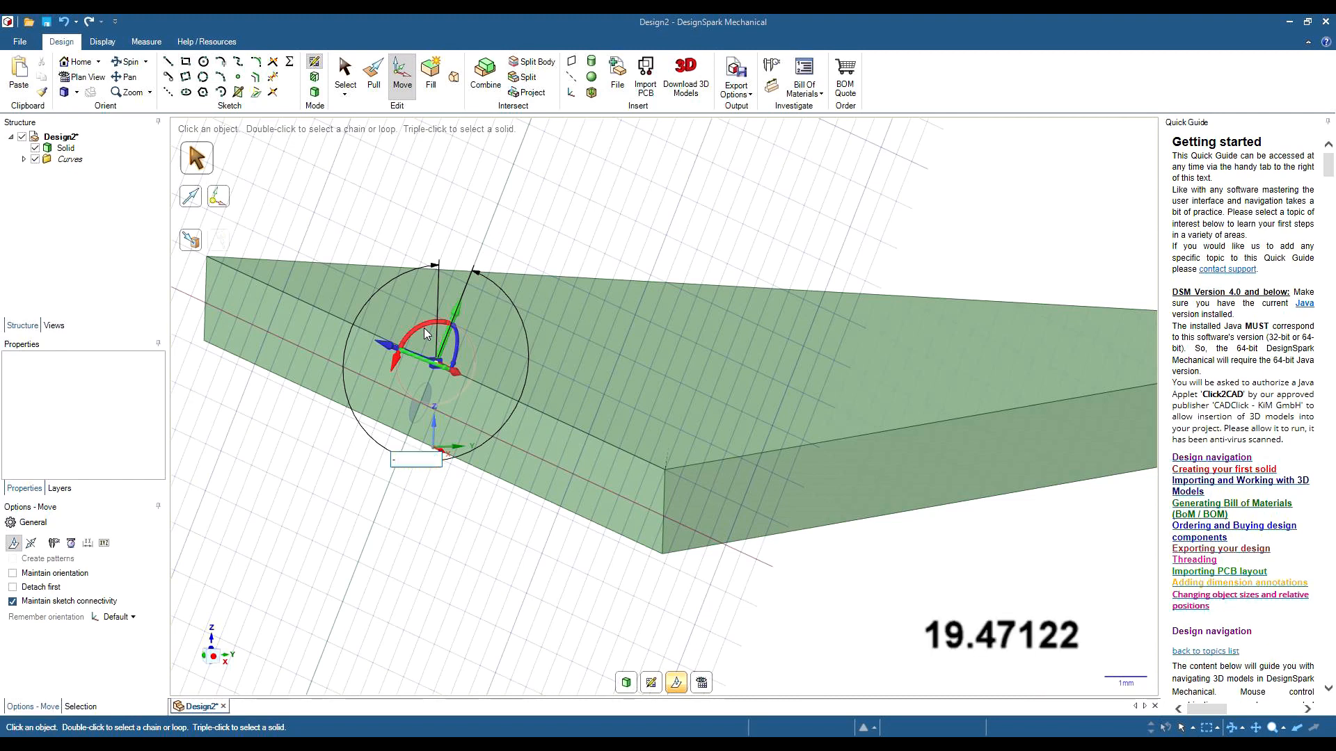
text(19.47122)
key(Return)
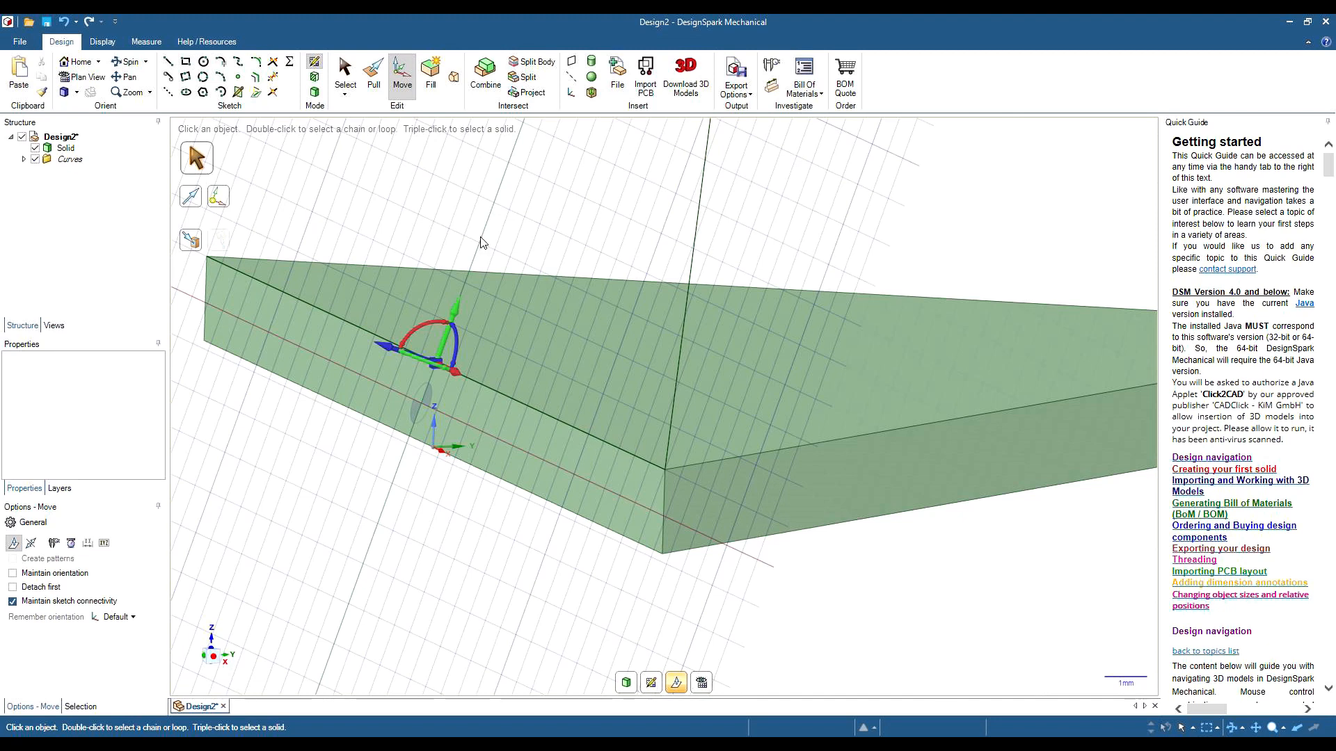
Draw a line from the plate's remaining upper corner to the apex of the two existing lines
scroll(468, 618, down, 3)
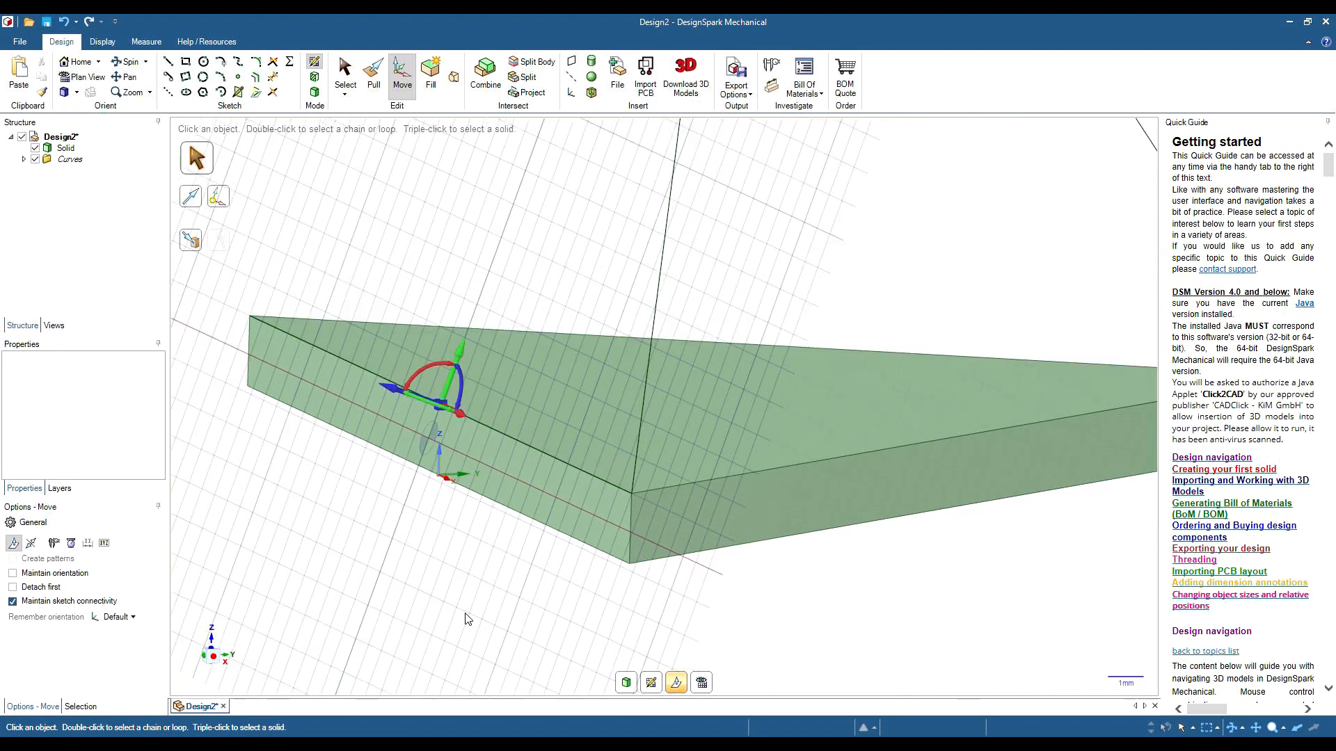
scroll(468, 618, down, 2)
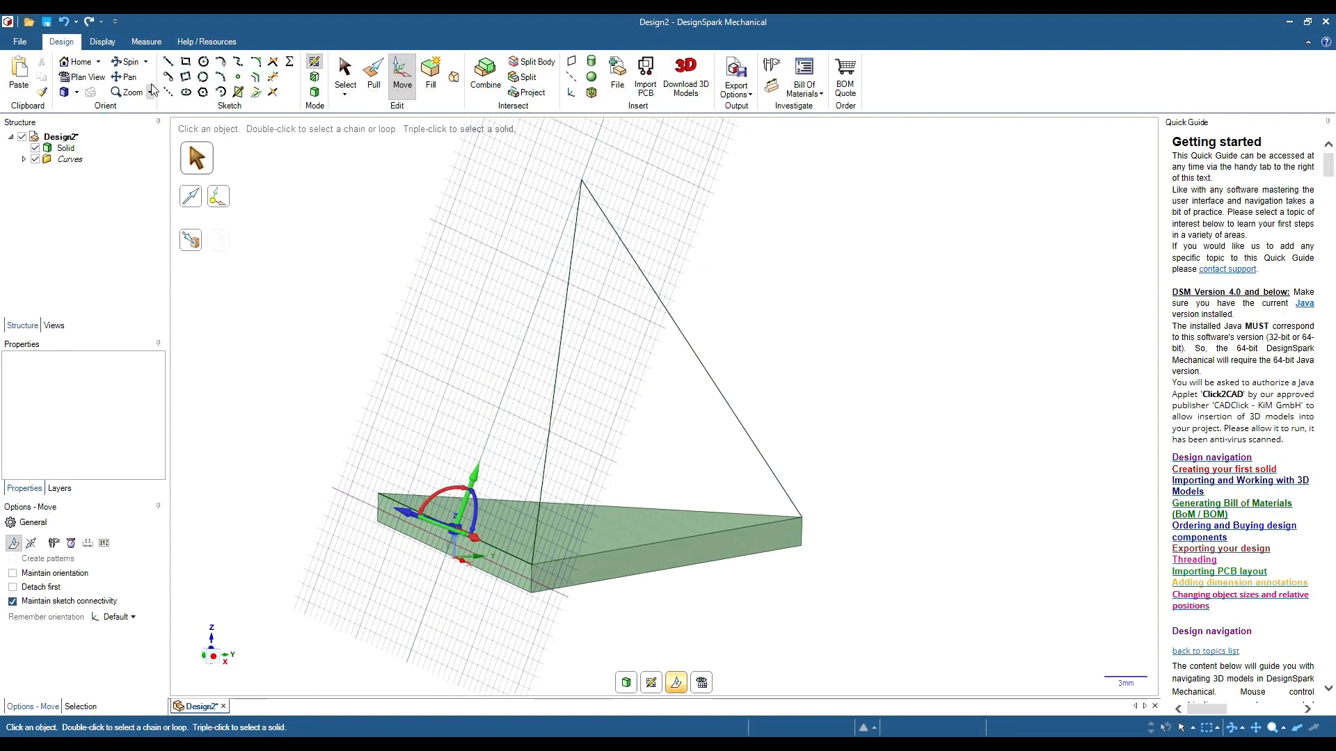
click(168, 61)
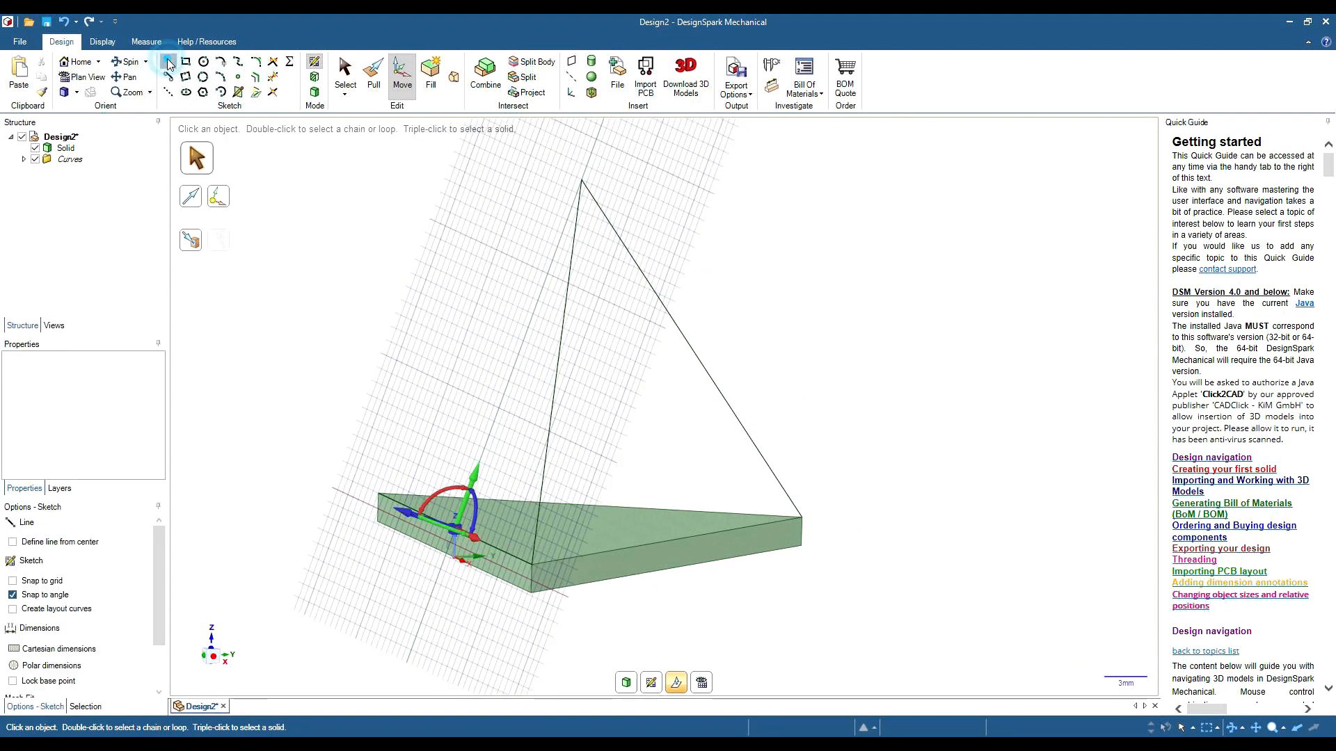
click(378, 494)
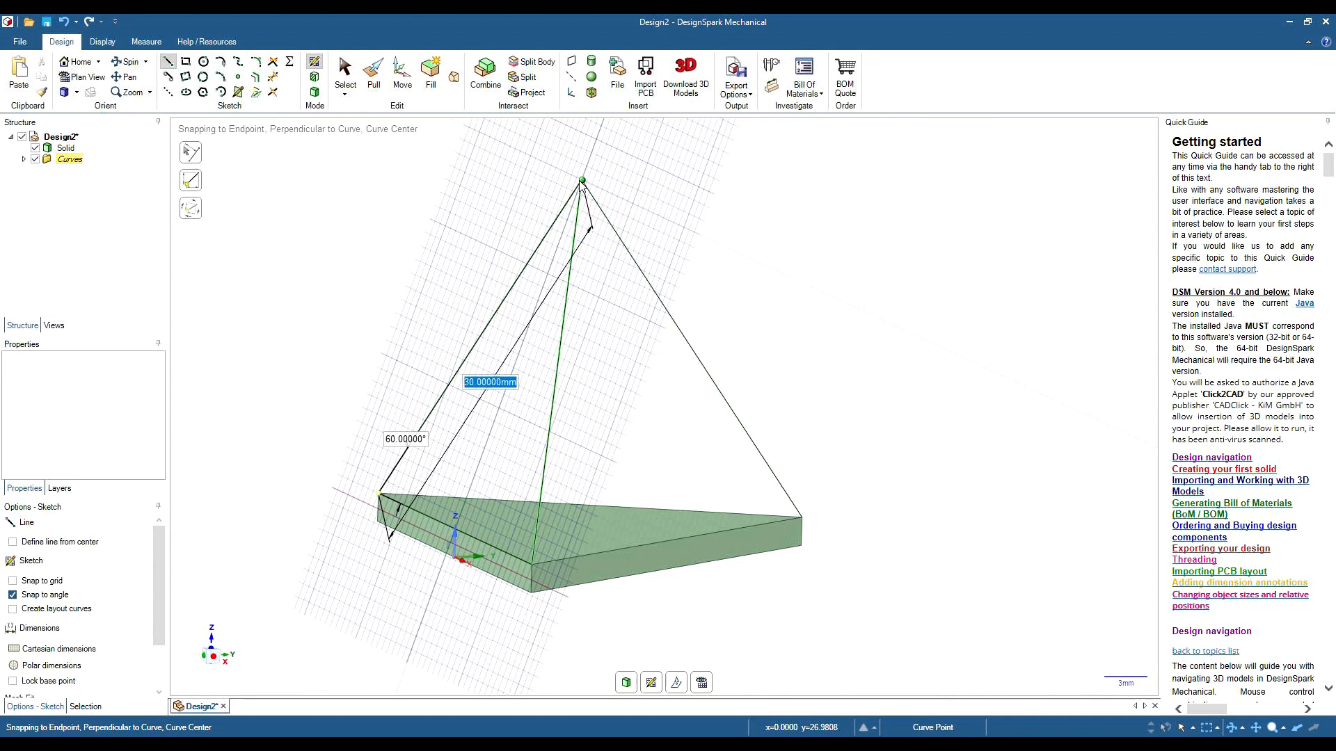
click(580, 182)
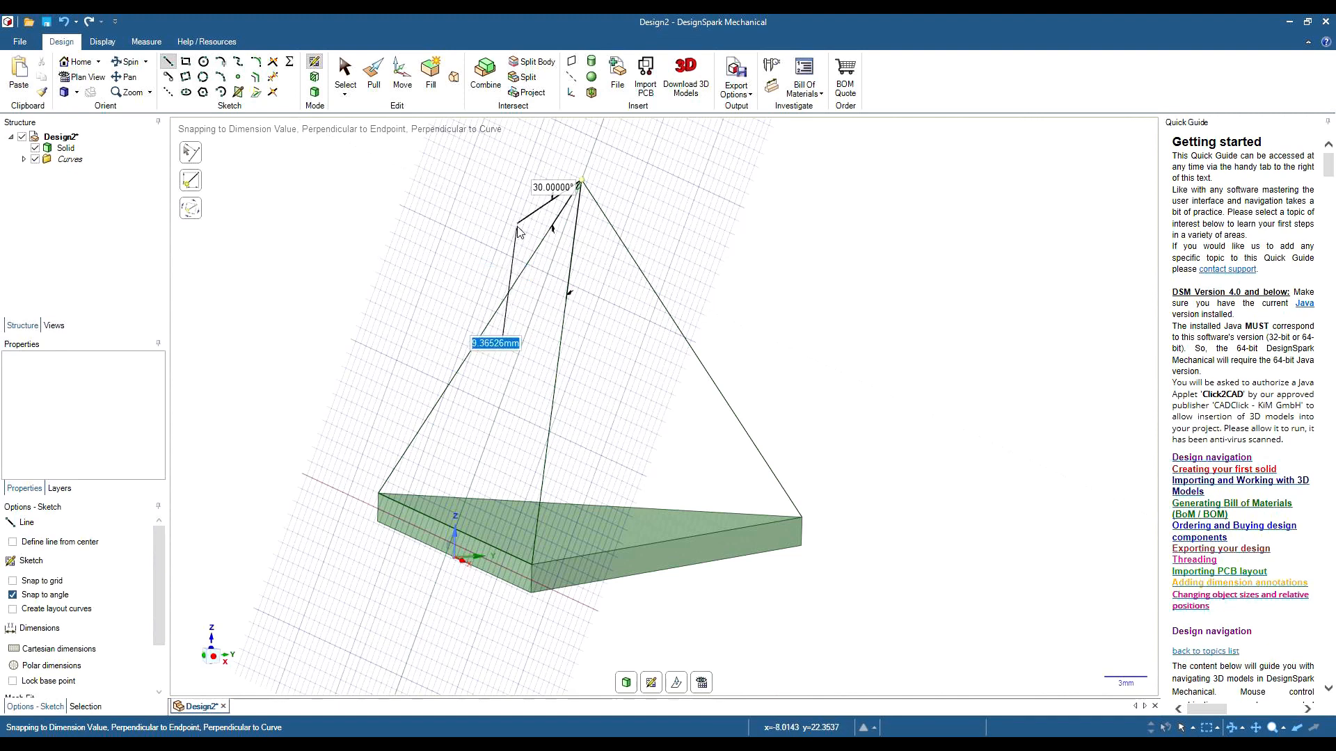
key(Escape)
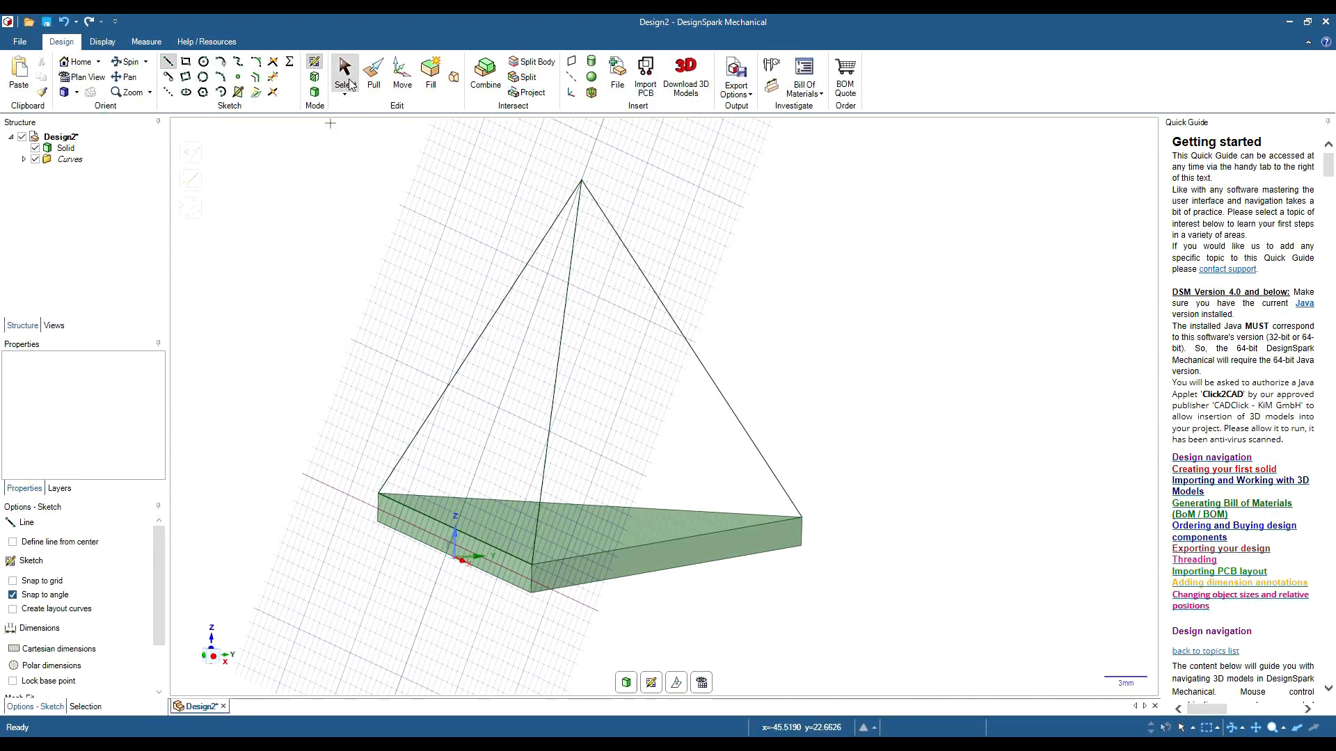
Return to 3D mode and blend a surface between the two sketched lines above the second side face and its upper edge
click(315, 92)
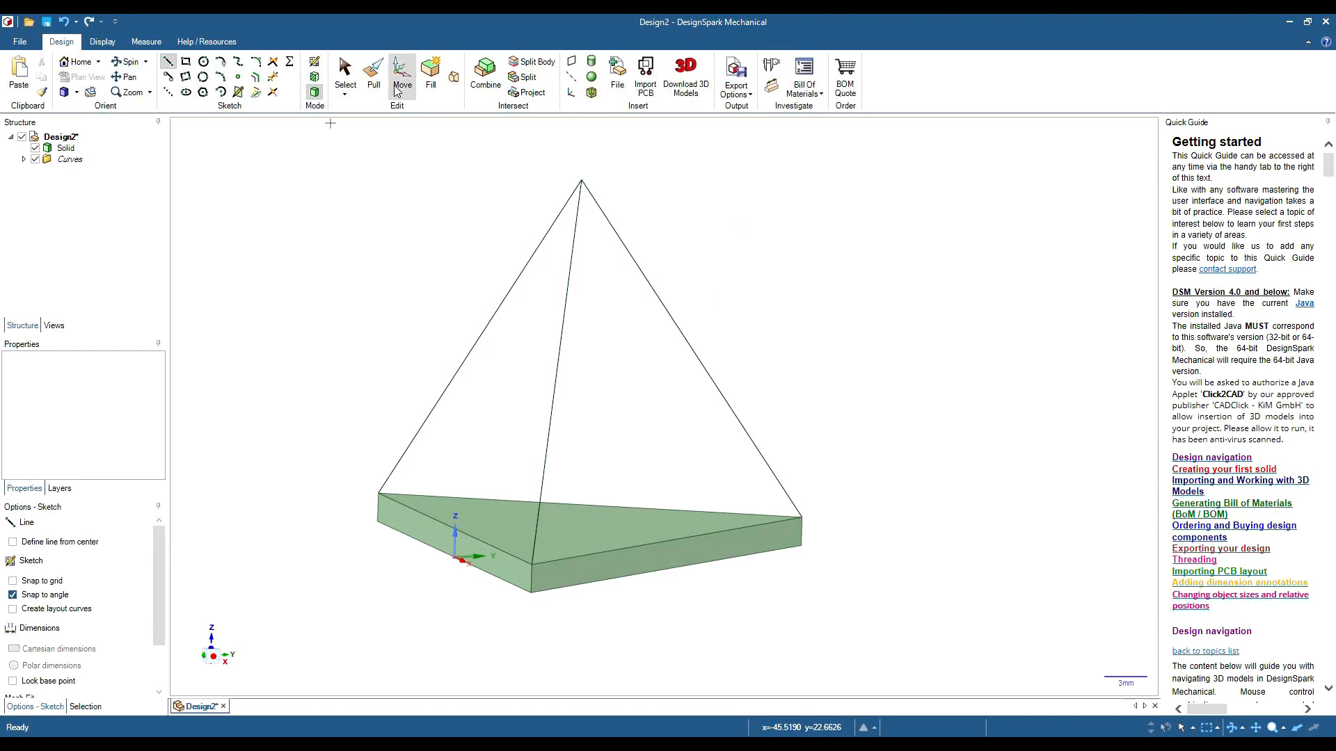
click(453, 78)
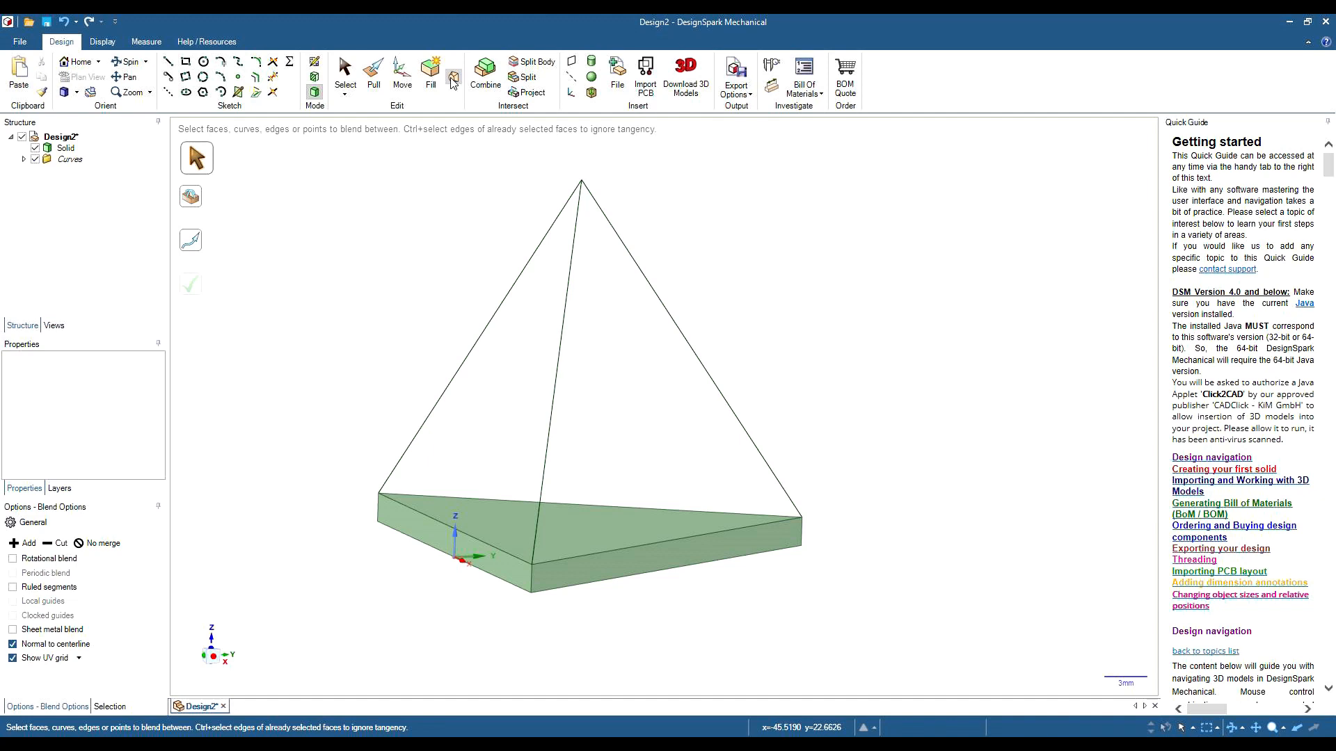
click(486, 325)
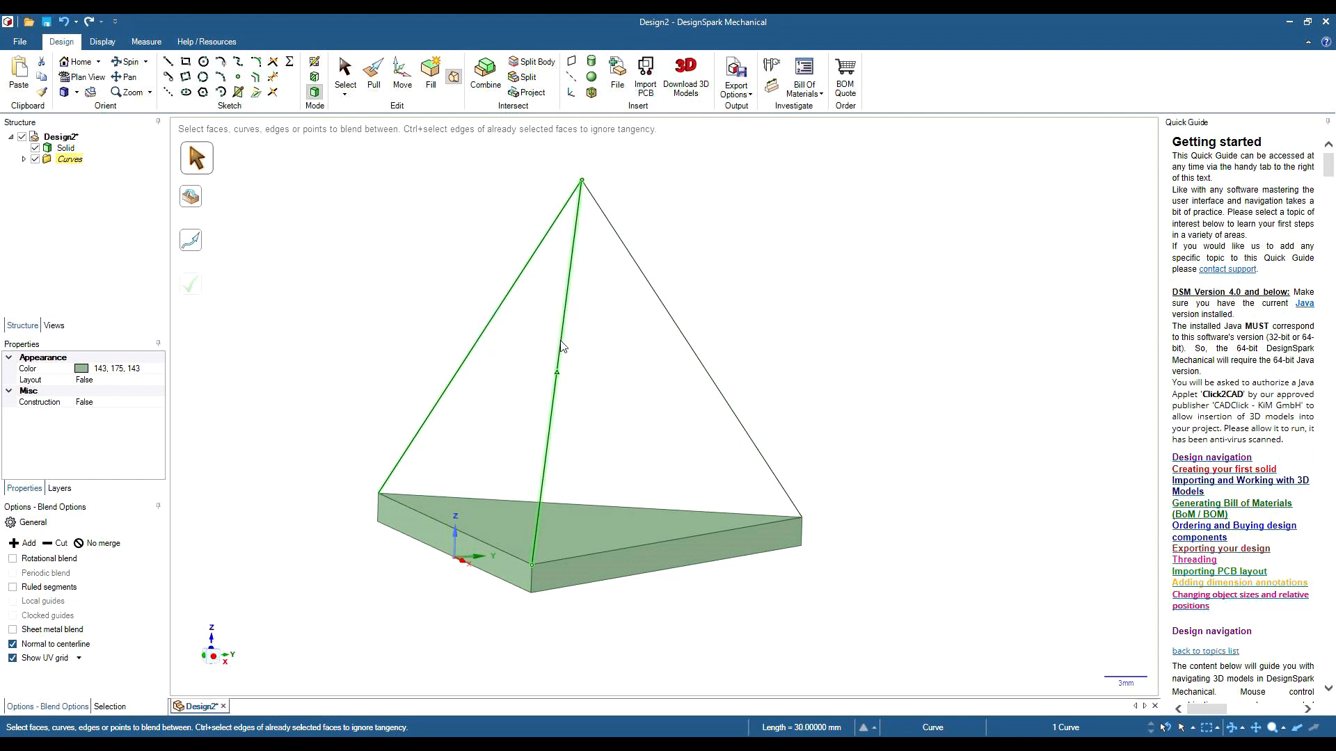
ctrl+click(560, 343)
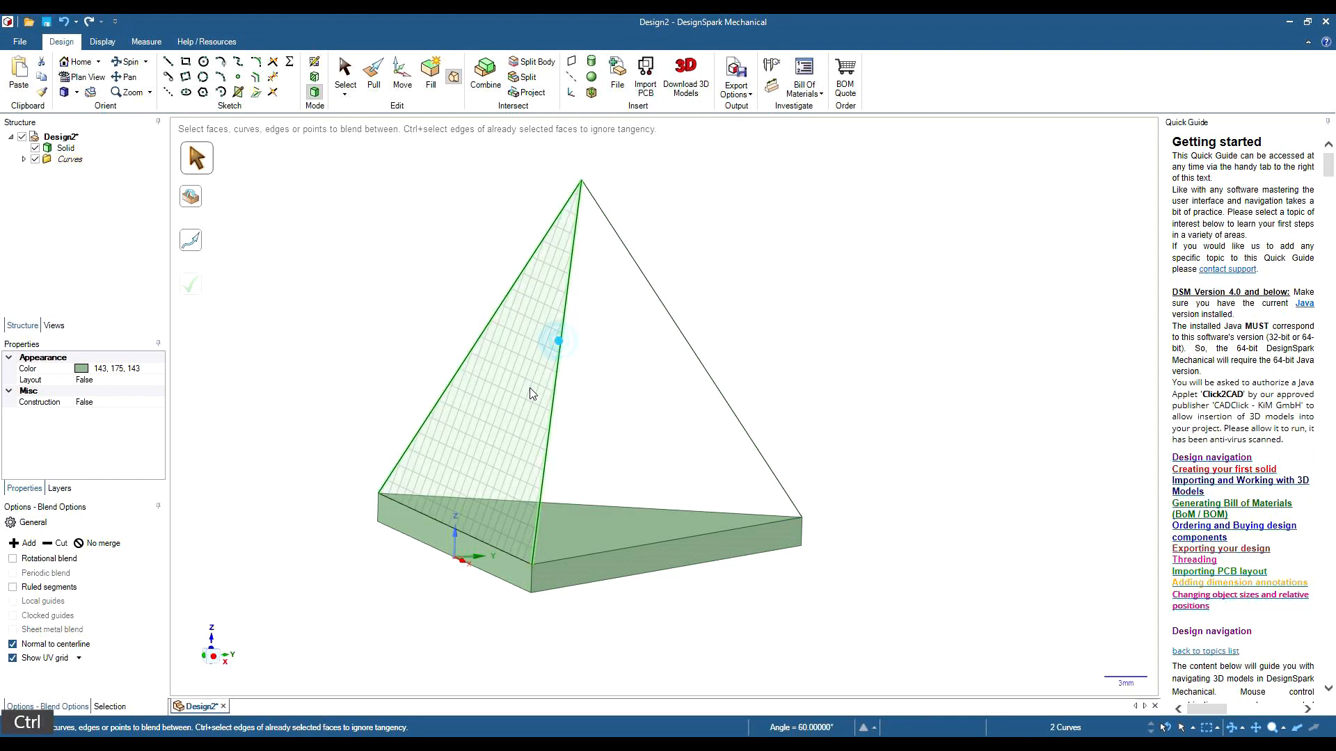
ctrl+click(435, 520)
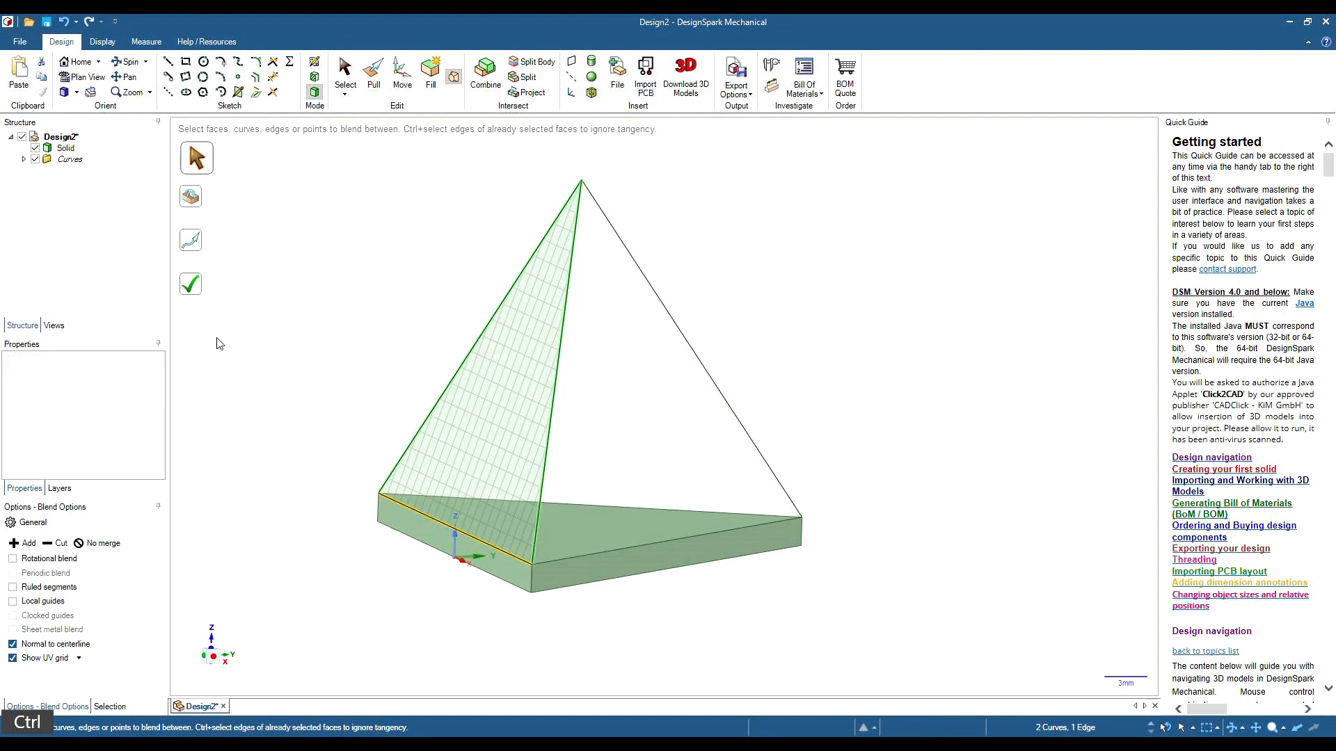
click(191, 286)
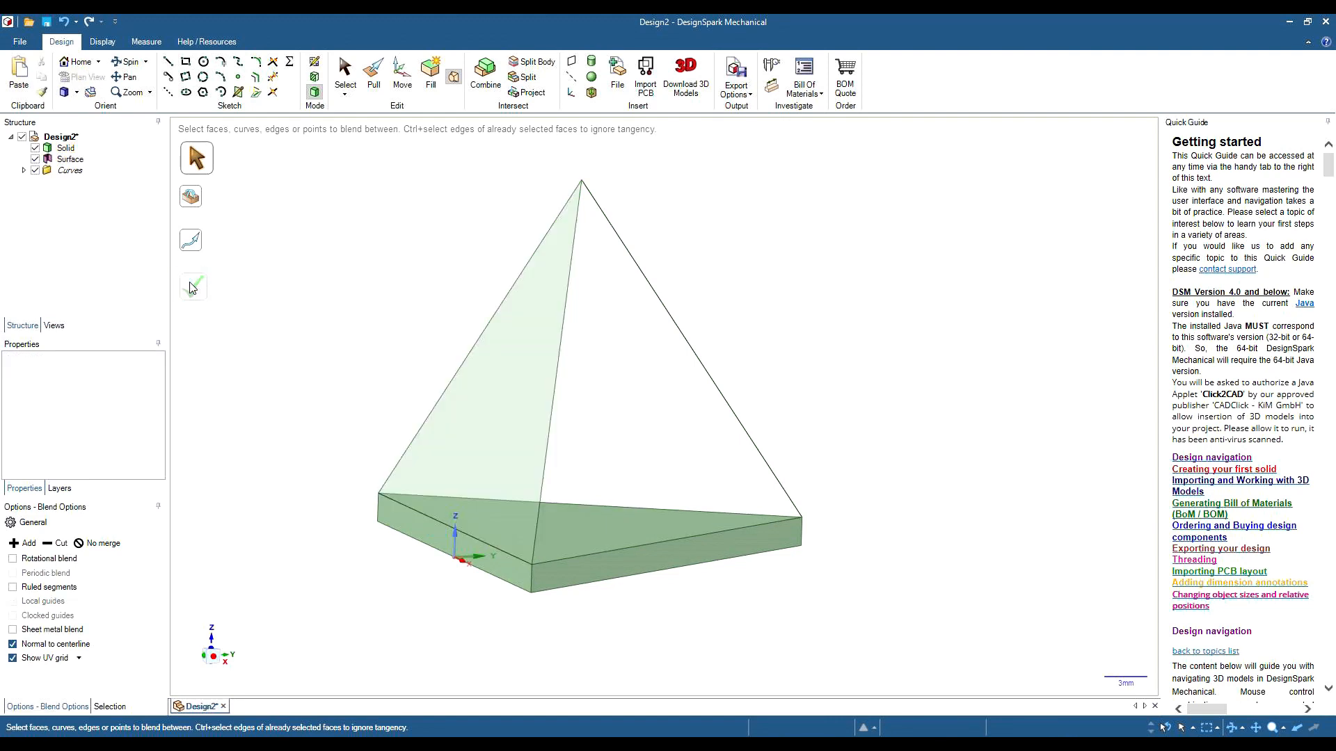
Blend a second triangular surface from the remaining sketched line, the shared sloping edge and the first side face's upper edge
click(681, 336)
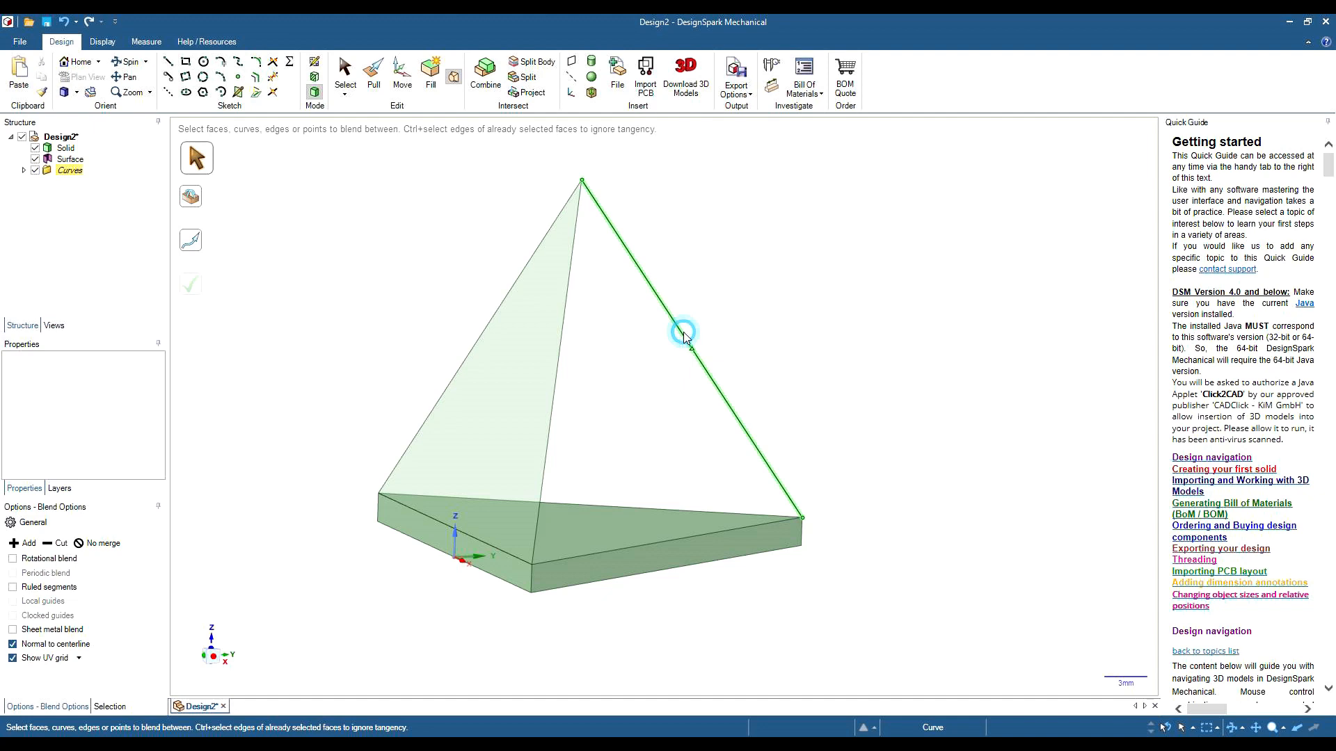
ctrl+click(562, 365)
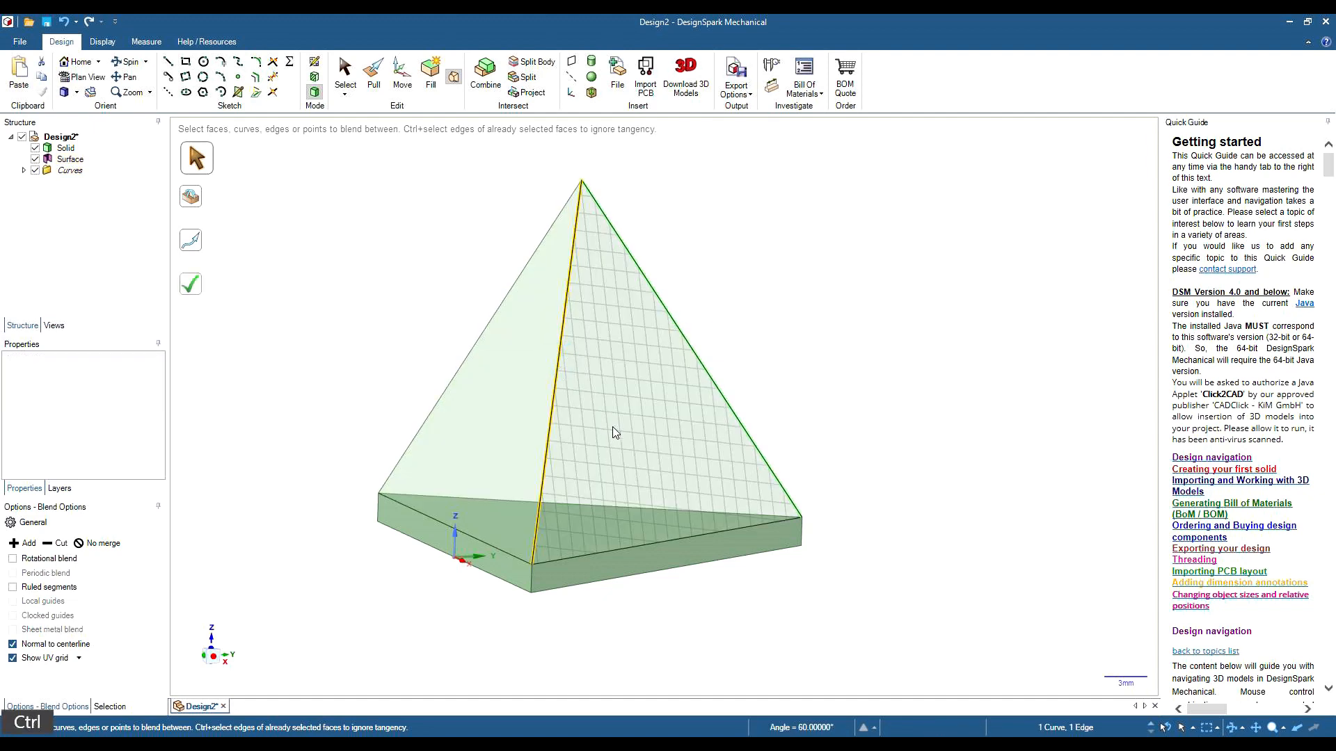
ctrl+click(672, 537)
click(194, 288)
Blend the last triangular surface across the open side, using its two sloping edges and the plate's upper edge
middle_drag(1007, 437, 793, 550)
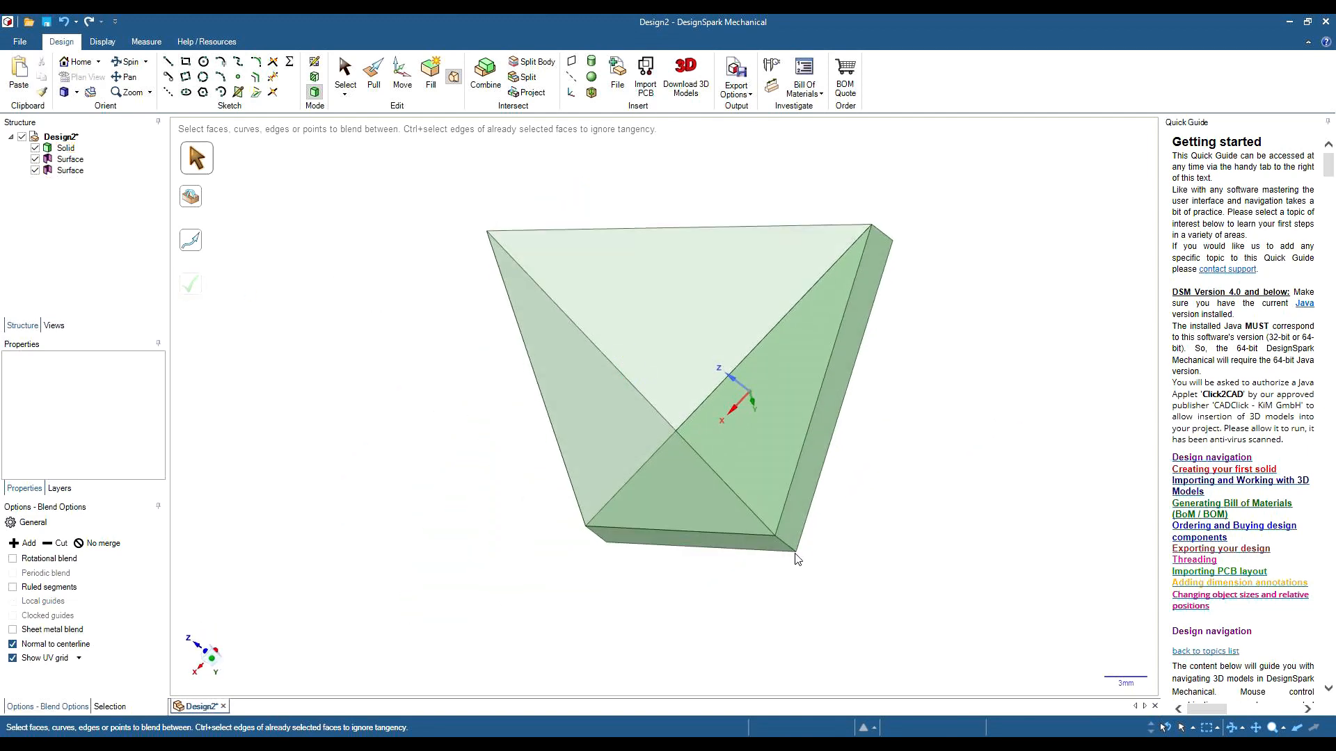
click(653, 408)
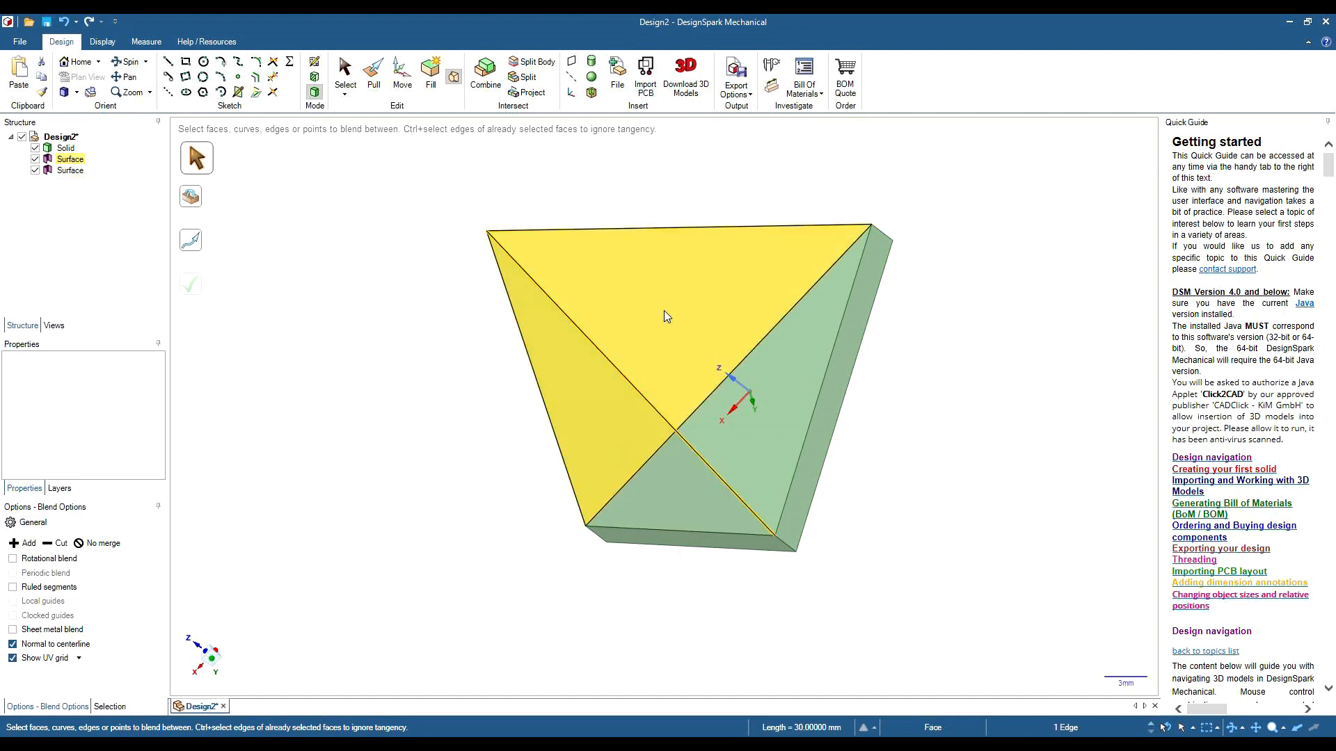
ctrl+click(674, 231)
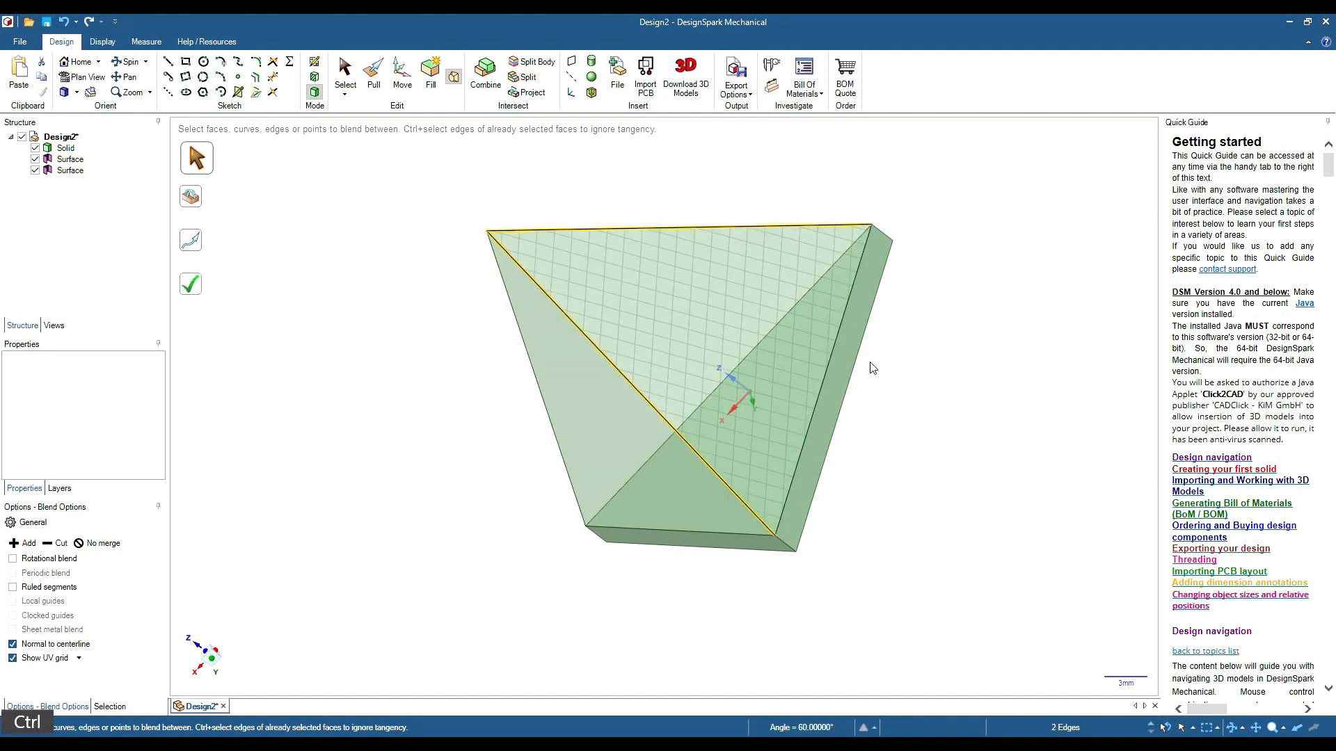
ctrl+click(827, 360)
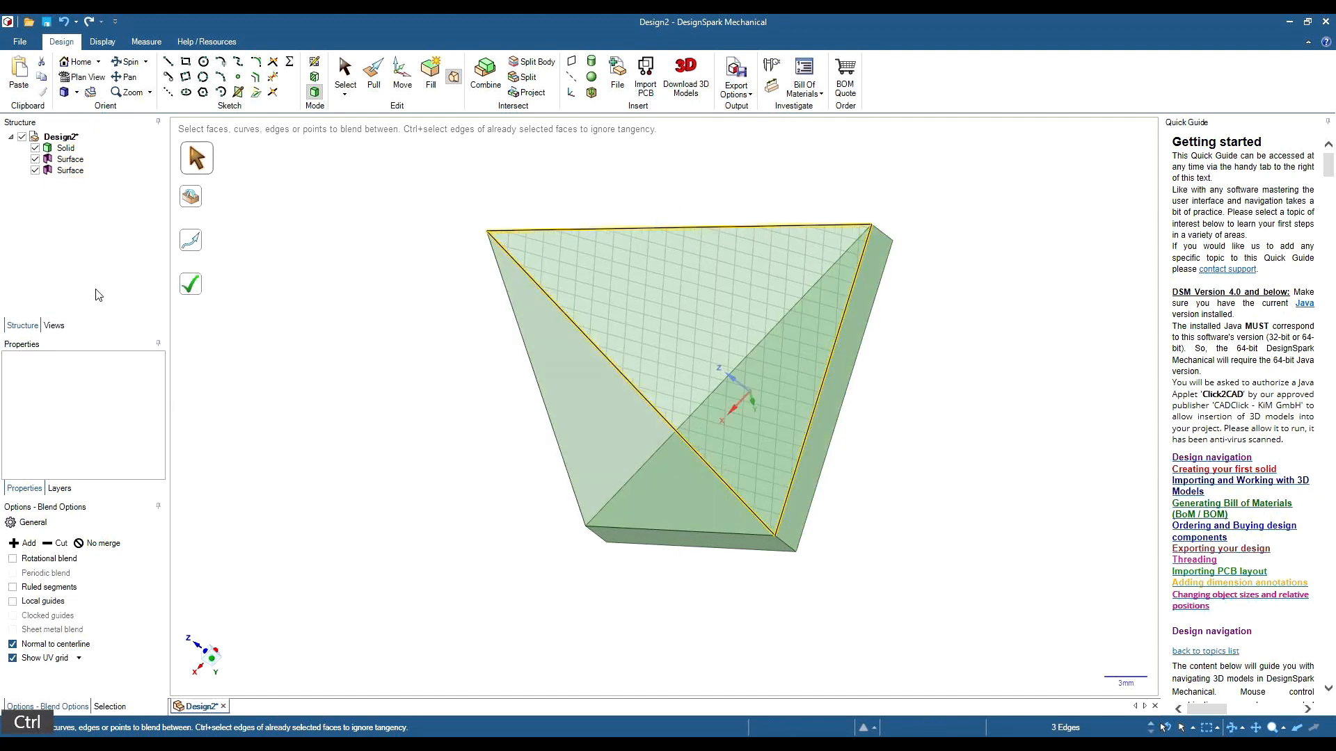
click(185, 284)
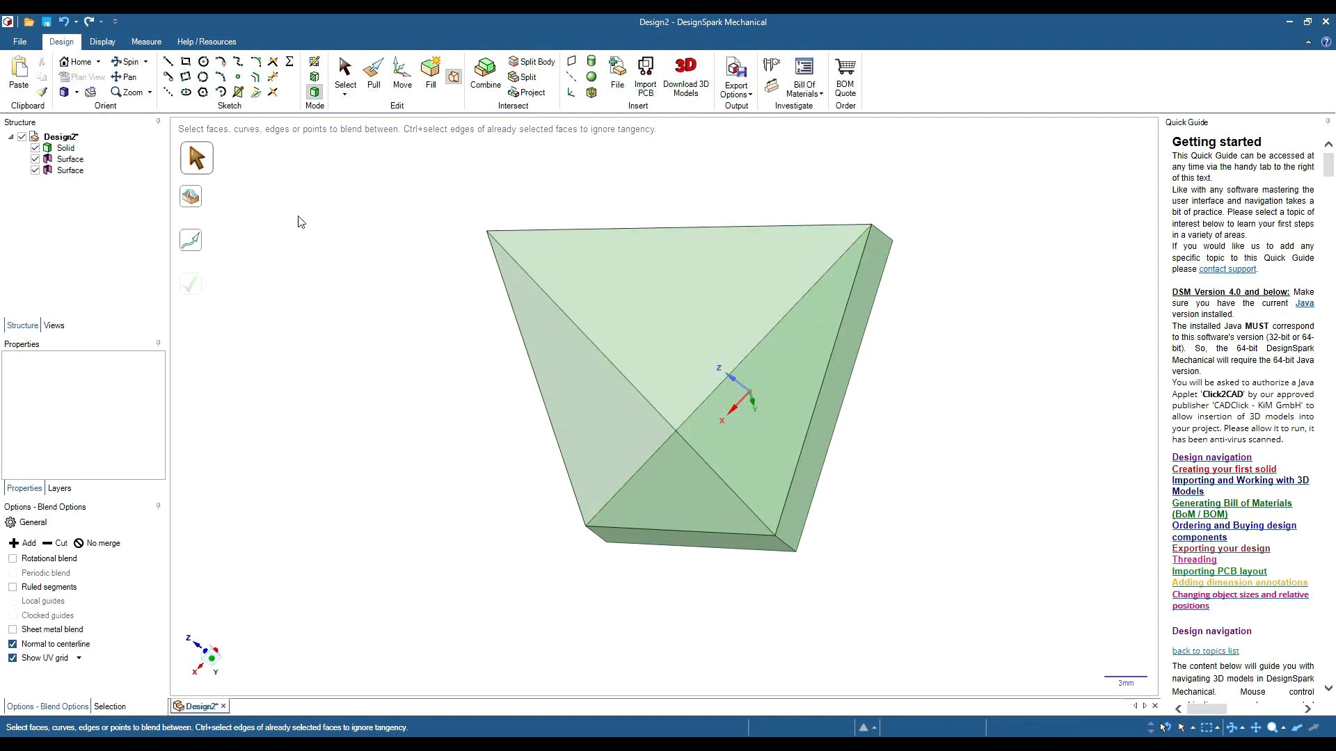
click(699, 288)
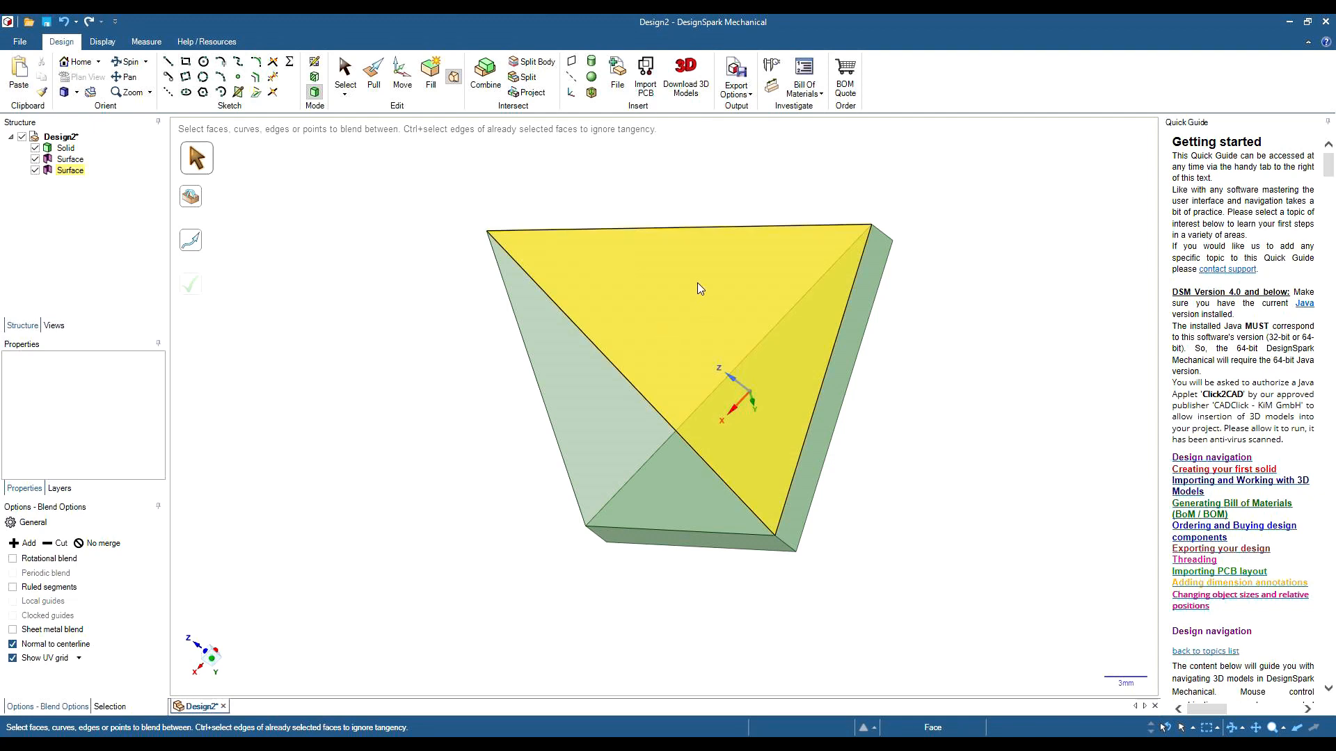
click(857, 473)
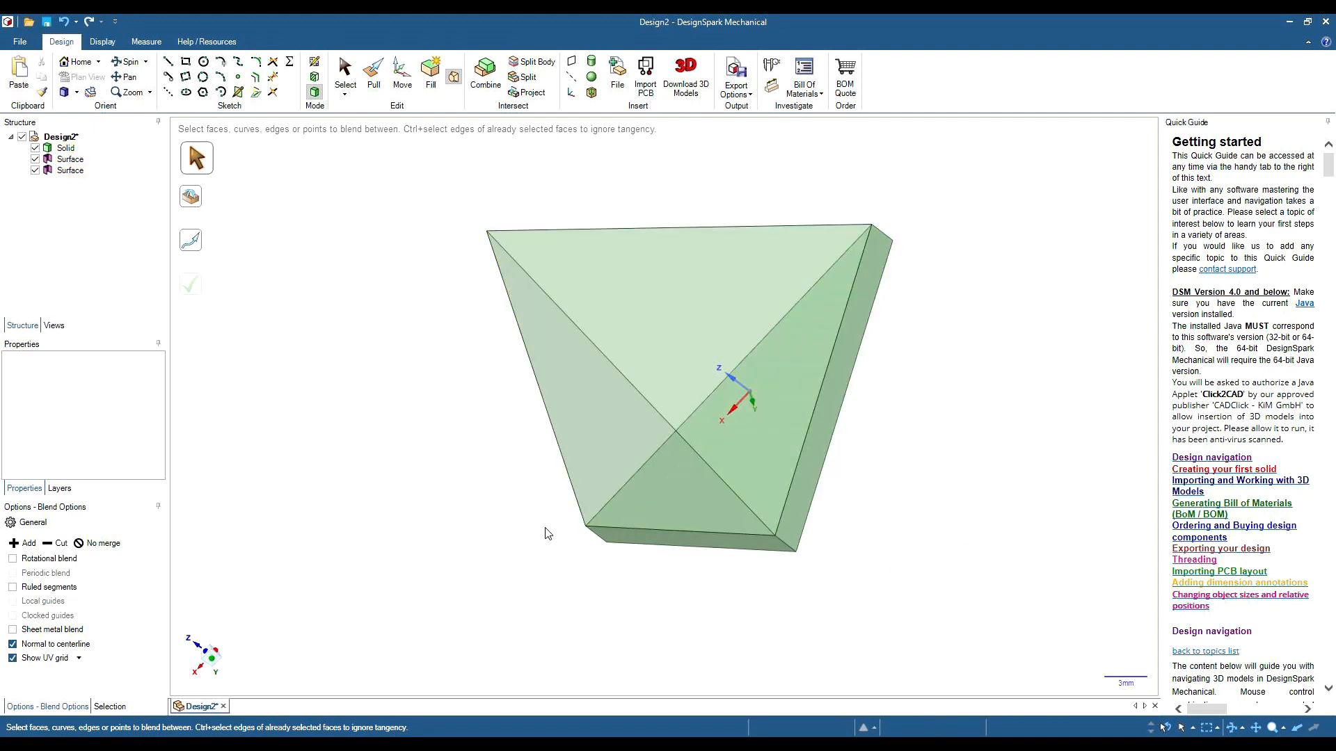
Combine the base plate solid and both blended surfaces into a single solid
click(343, 73)
drag(434, 181, 971, 620)
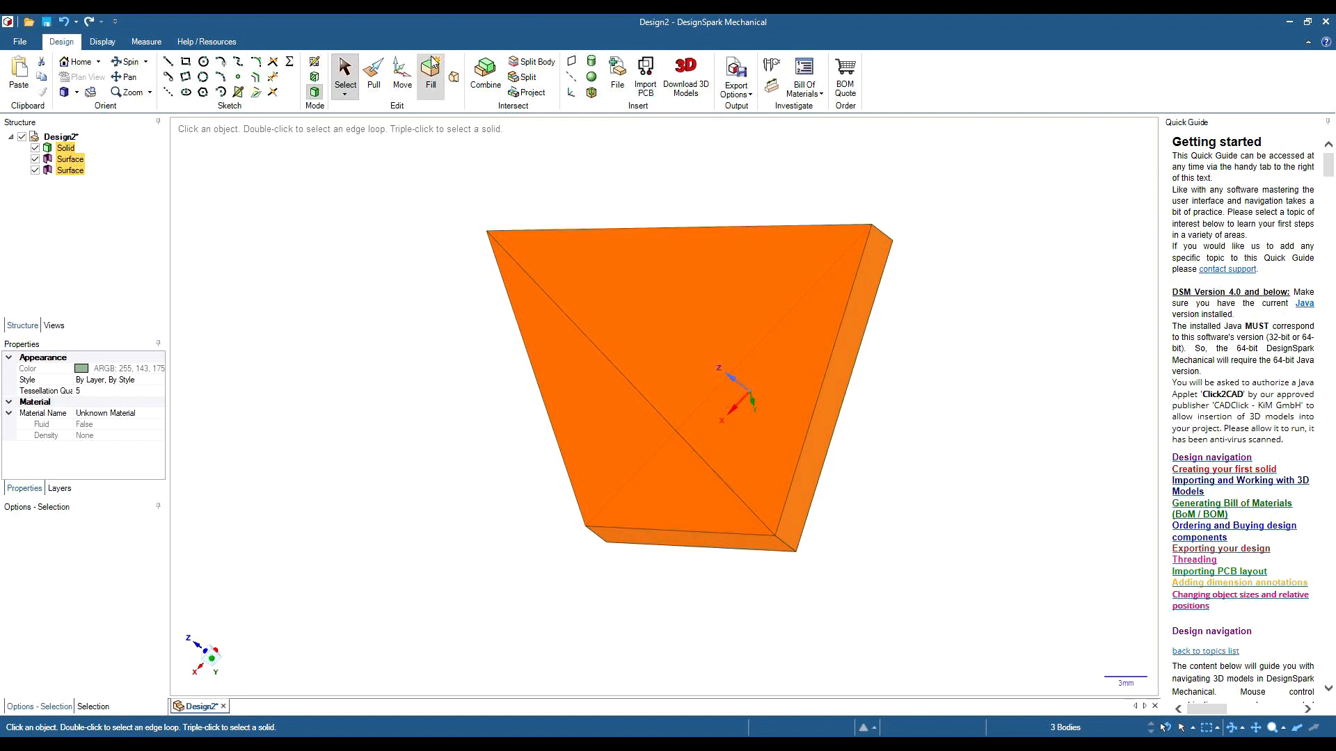
click(483, 73)
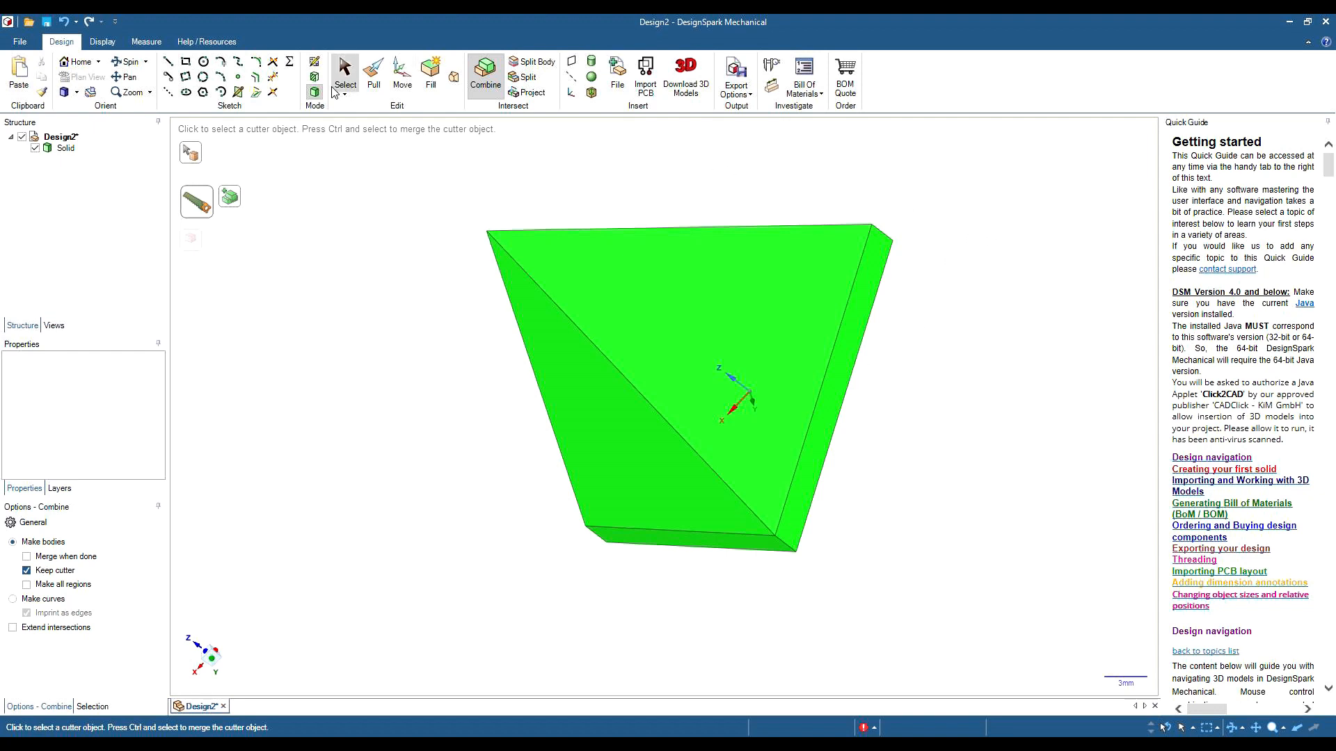
Pull the underside of the solid inward by 2 mm to remove the base plate's thickness
click(371, 77)
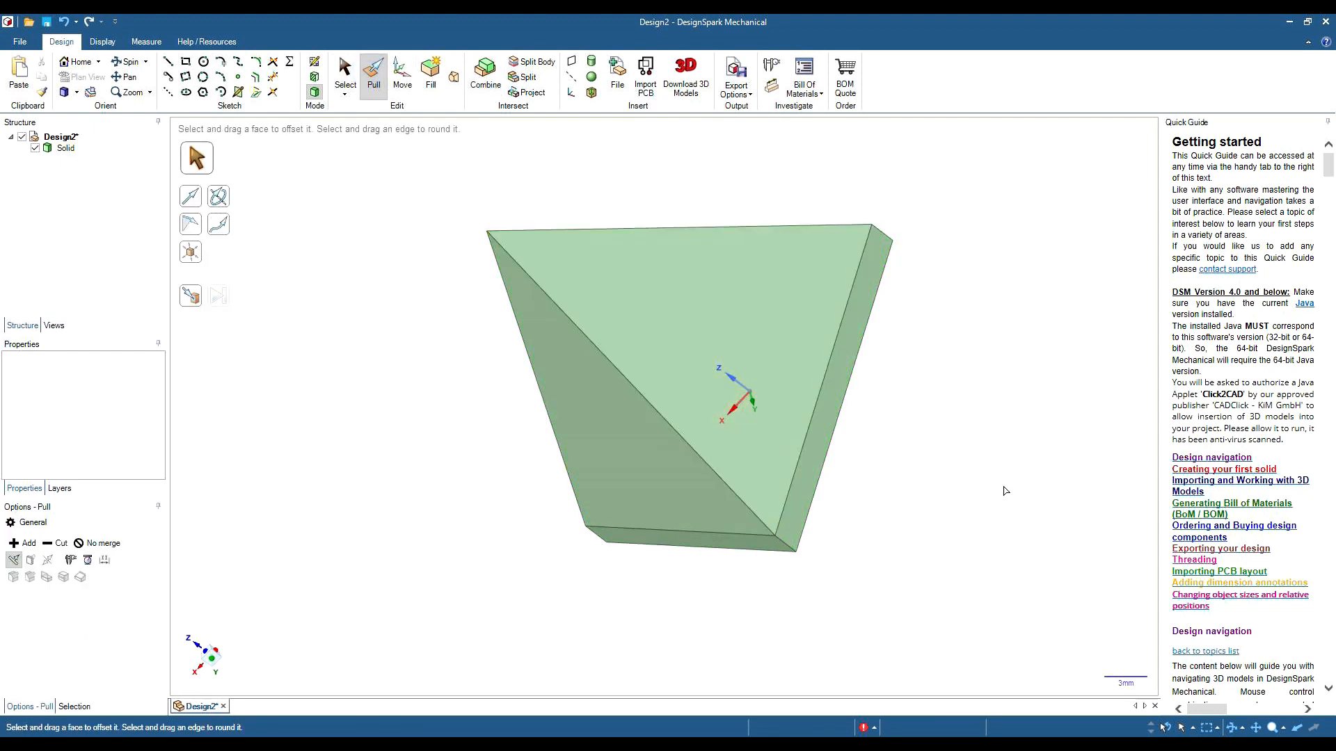
middle_drag(1002, 487, 933, 432)
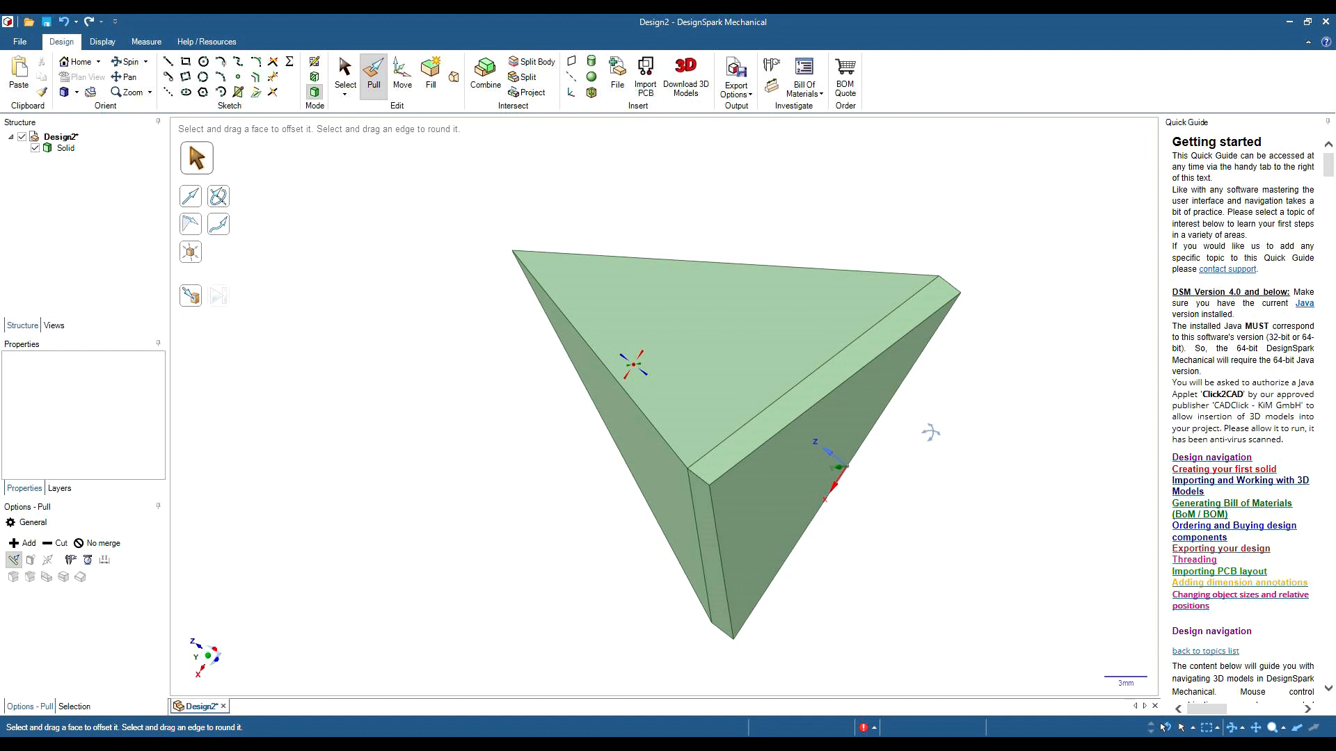
click(777, 500)
drag(805, 502, 805, 499)
key(space)
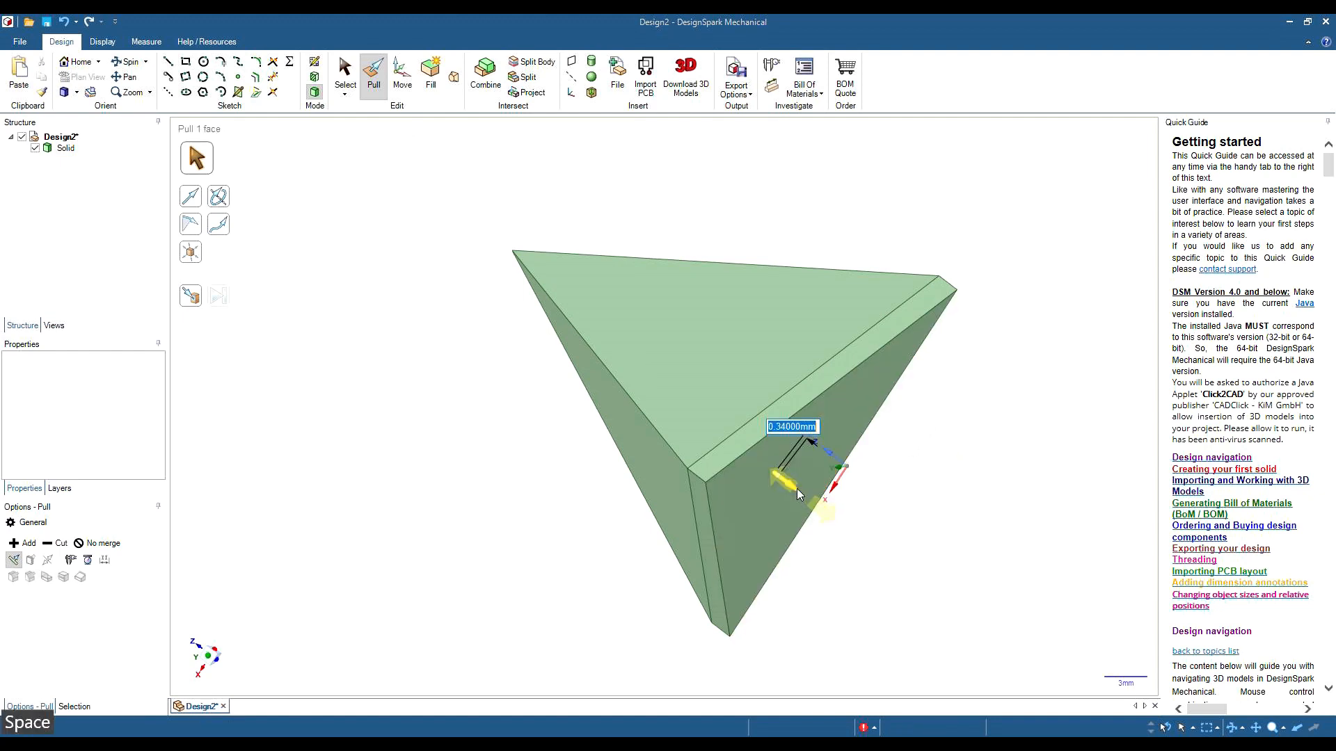
text(2)
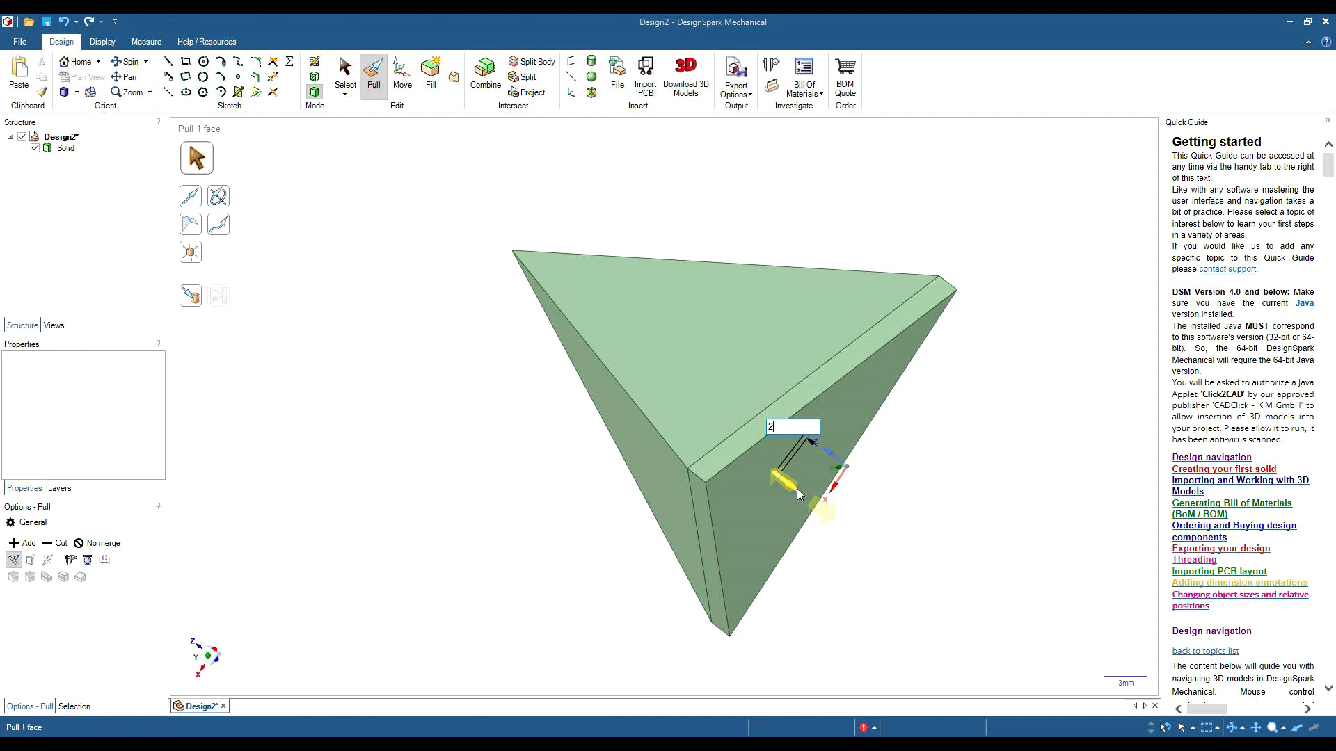
key(Return)
click(489, 332)
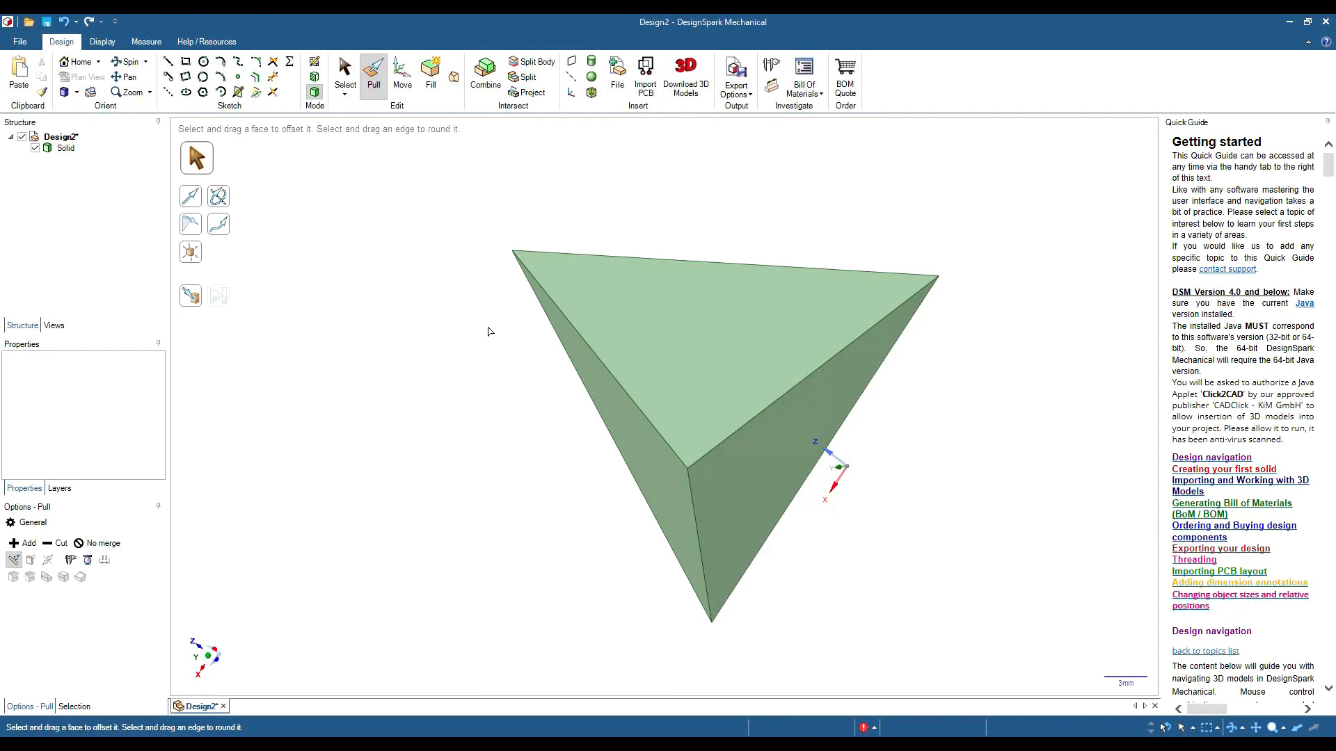
click(345, 69)
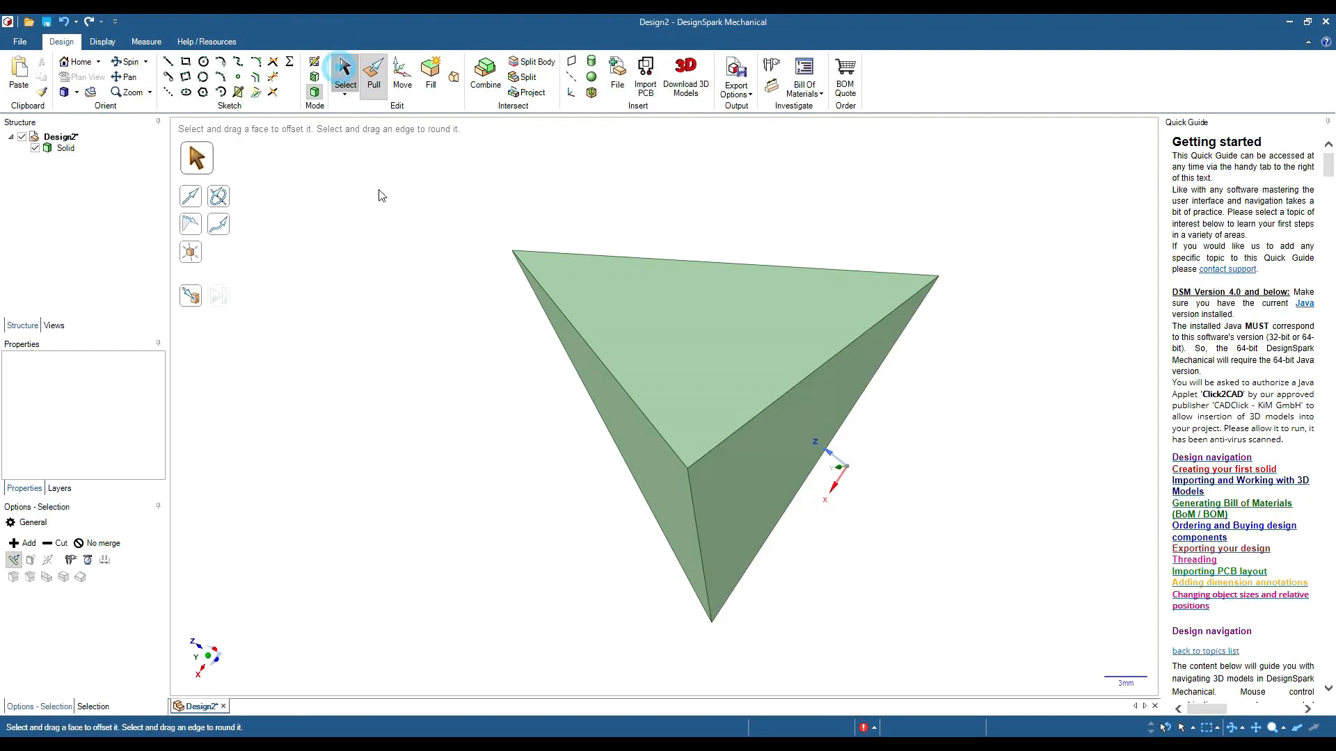
mouse_move(459, 228)
middle_down()
mouse_move(599, 211)
mouse_move(665, 232)
mouse_move(701, 265)
mouse_move(704, 300)
mouse_move(623, 191)
mouse_move(543, 162)
mouse_move(424, 206)
mouse_move(406, 260)
mouse_move(358, 262)
mouse_move(359, 228)
mouse_move(387, 316)
mouse_move(614, 352)
mouse_move(861, 498)
mouse_move(984, 593)
mouse_move(1013, 540)
mouse_move(1014, 483)
mouse_move(939, 408)
mouse_move(756, 397)
mouse_move(703, 519)
mouse_move(772, 545)
mouse_move(808, 498)
mouse_move(791, 490)
middle_up()
Create a new design and sketch a 20 mm by 20 mm rectangle defined from its center at the origin in plan view
key(ctrl+n)
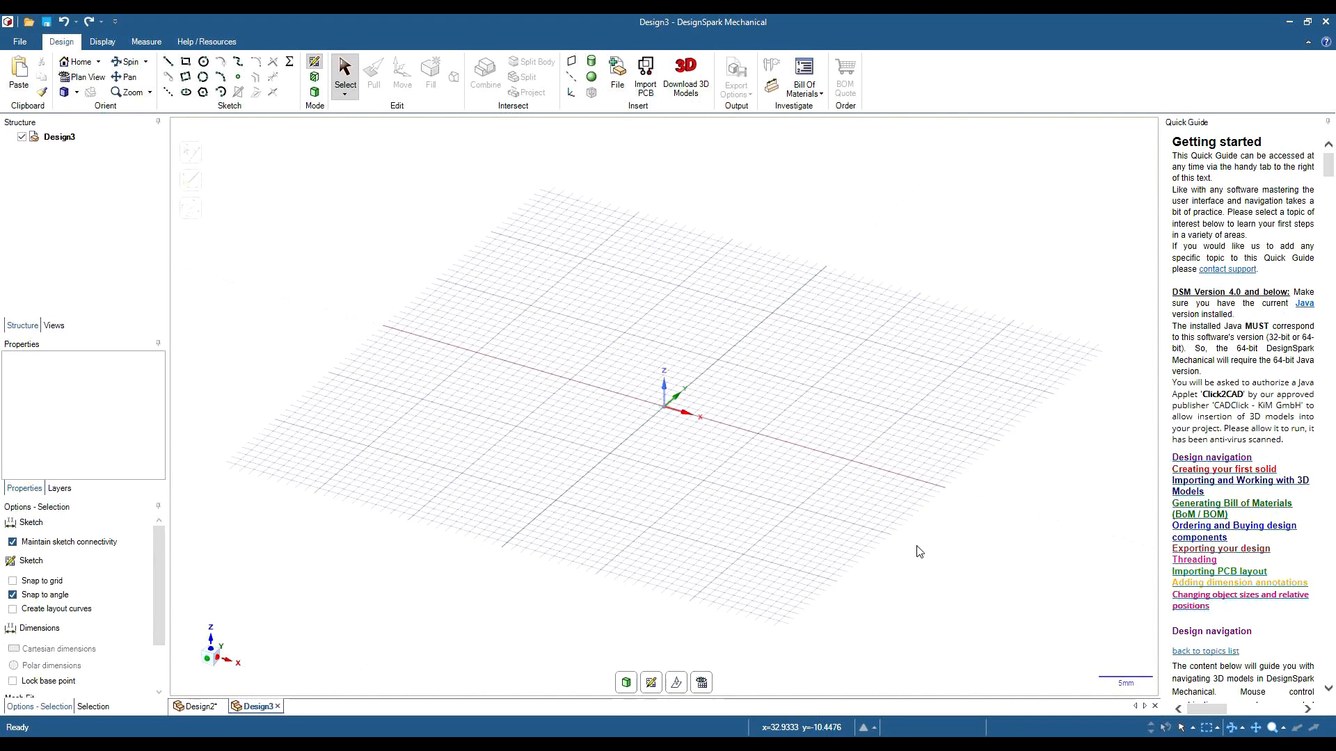
click(77, 79)
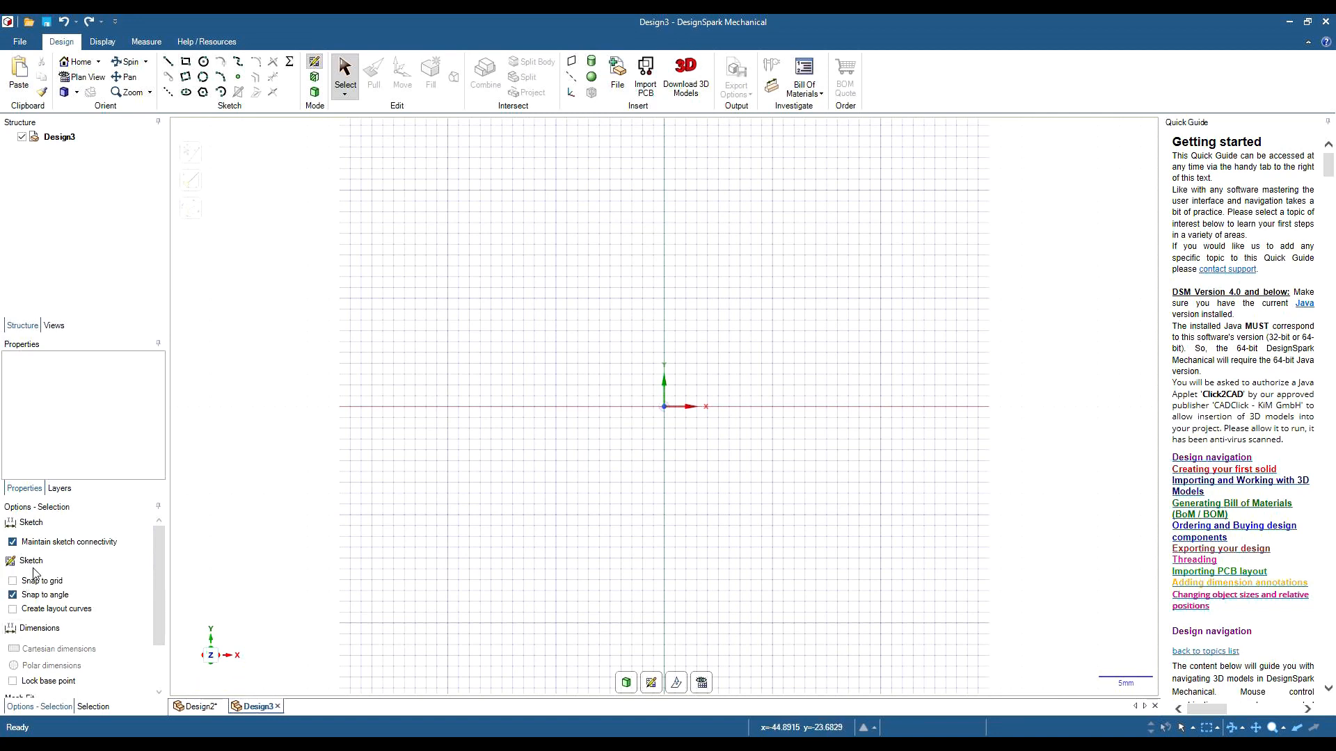
click(187, 64)
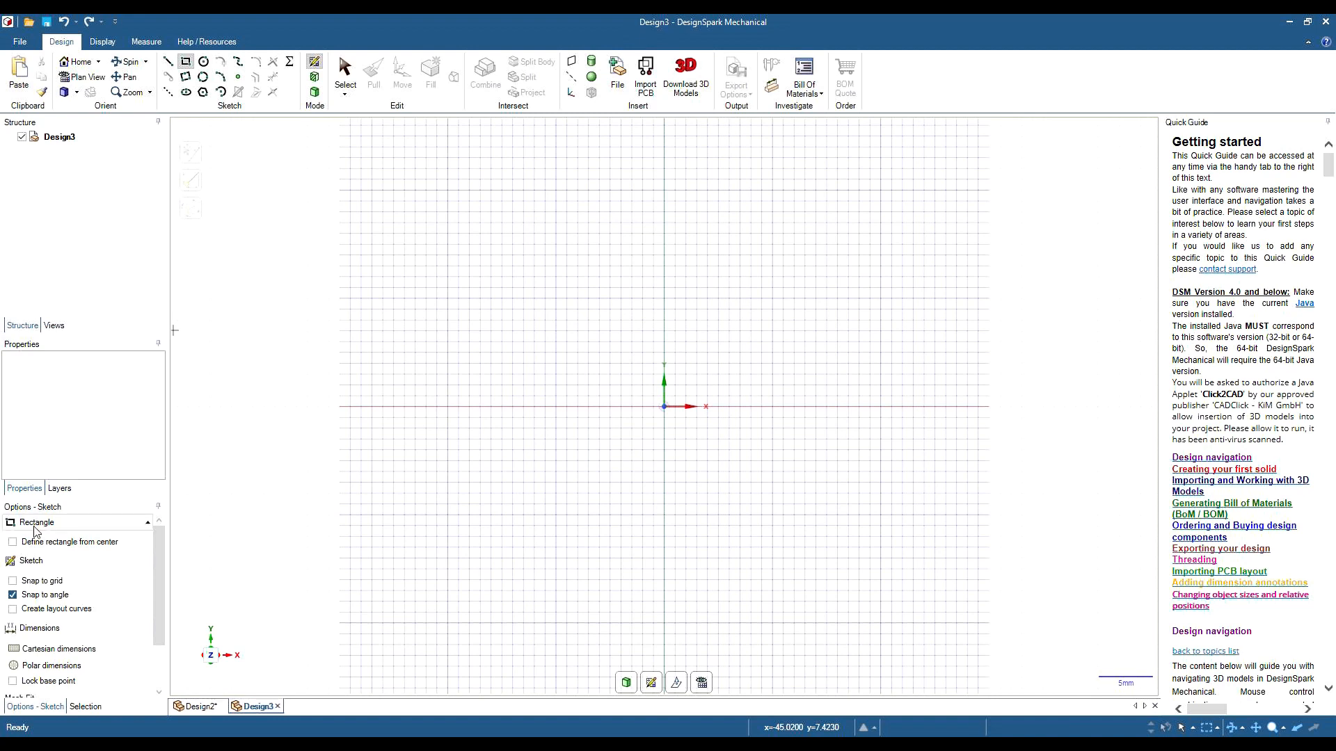
click(13, 542)
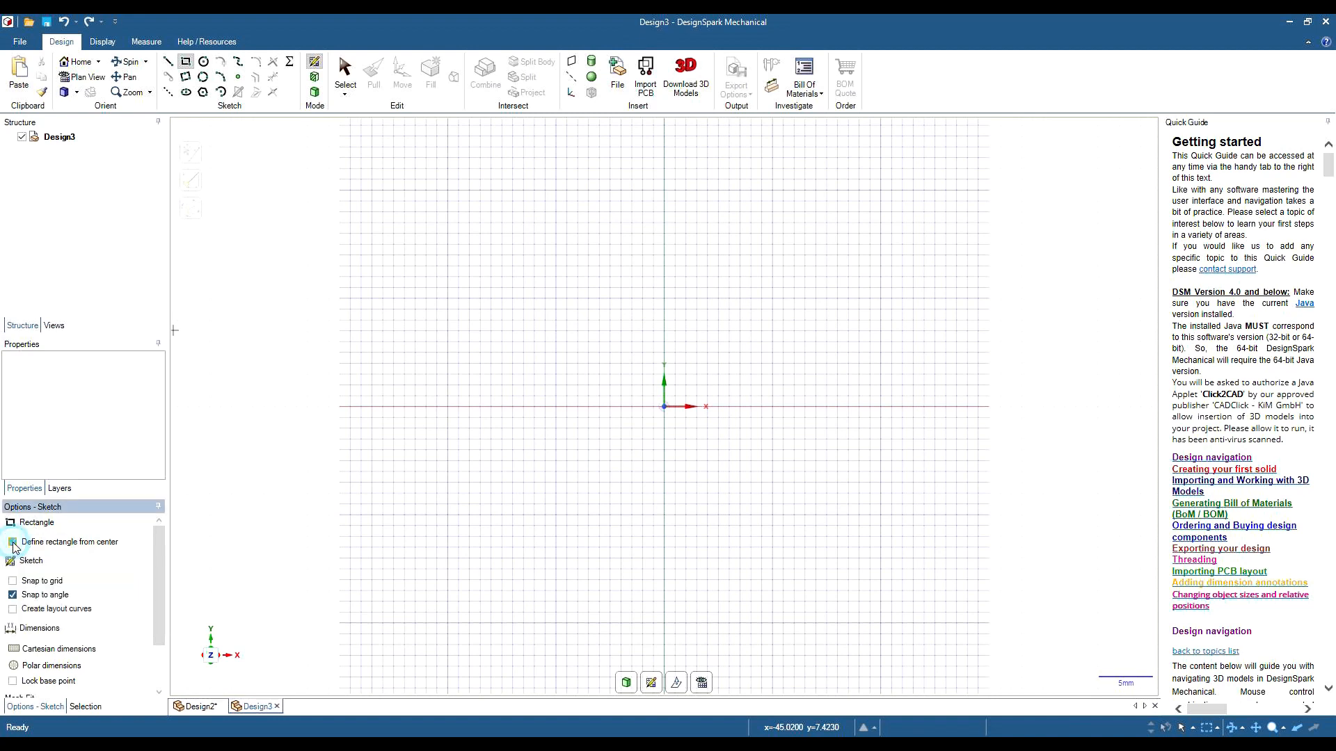
click(26, 584)
click(664, 408)
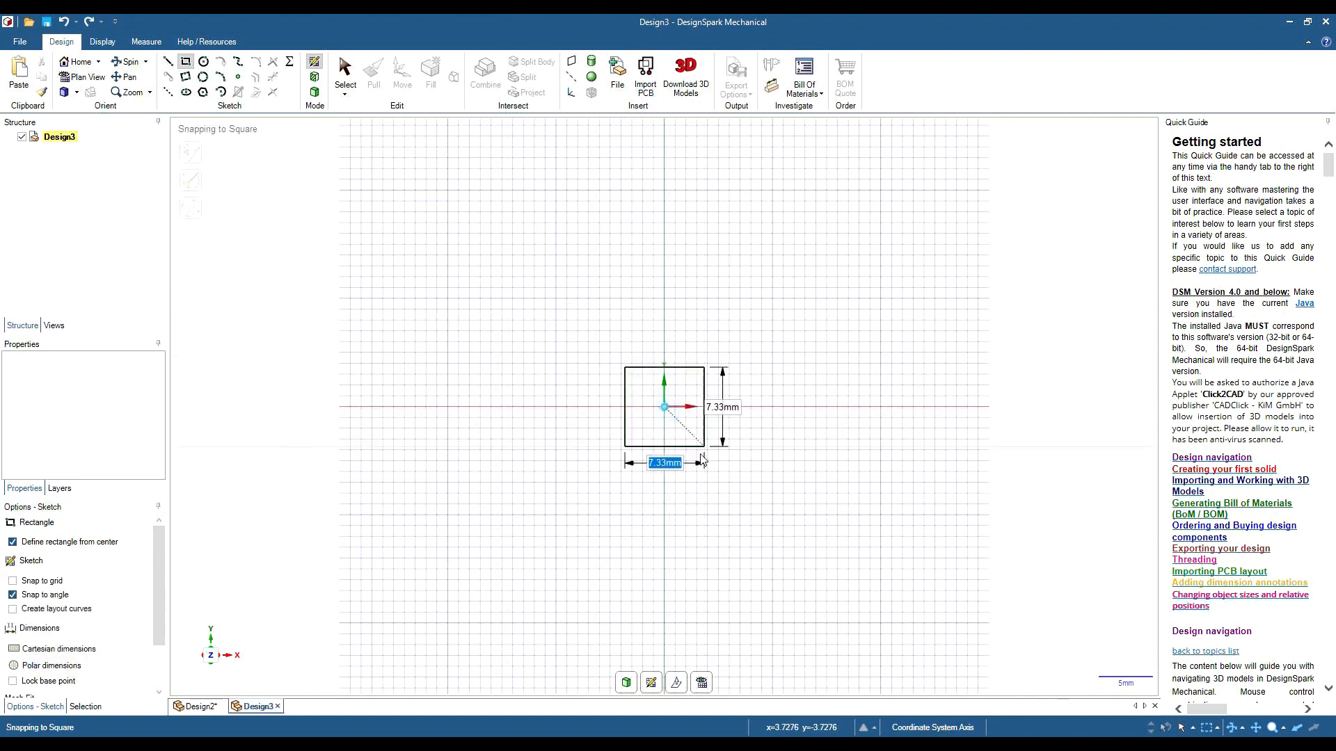
key(space)
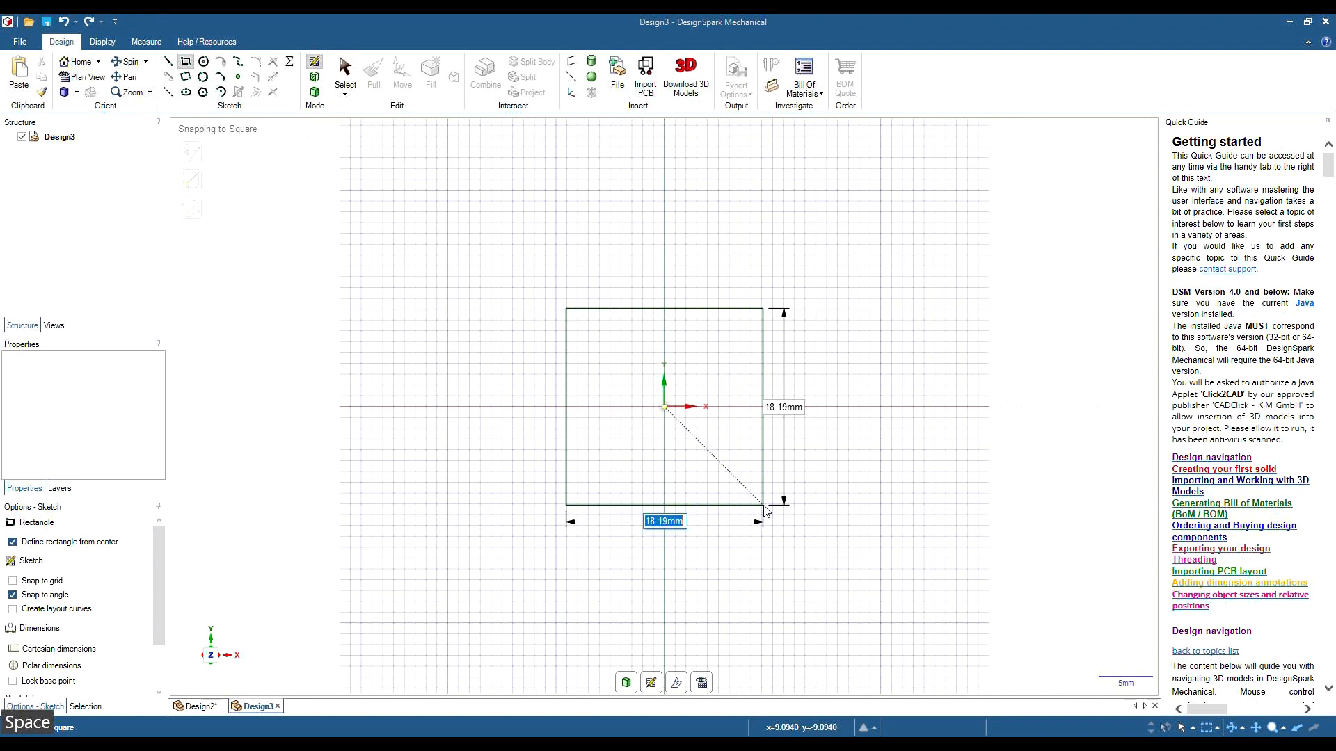
text(20)
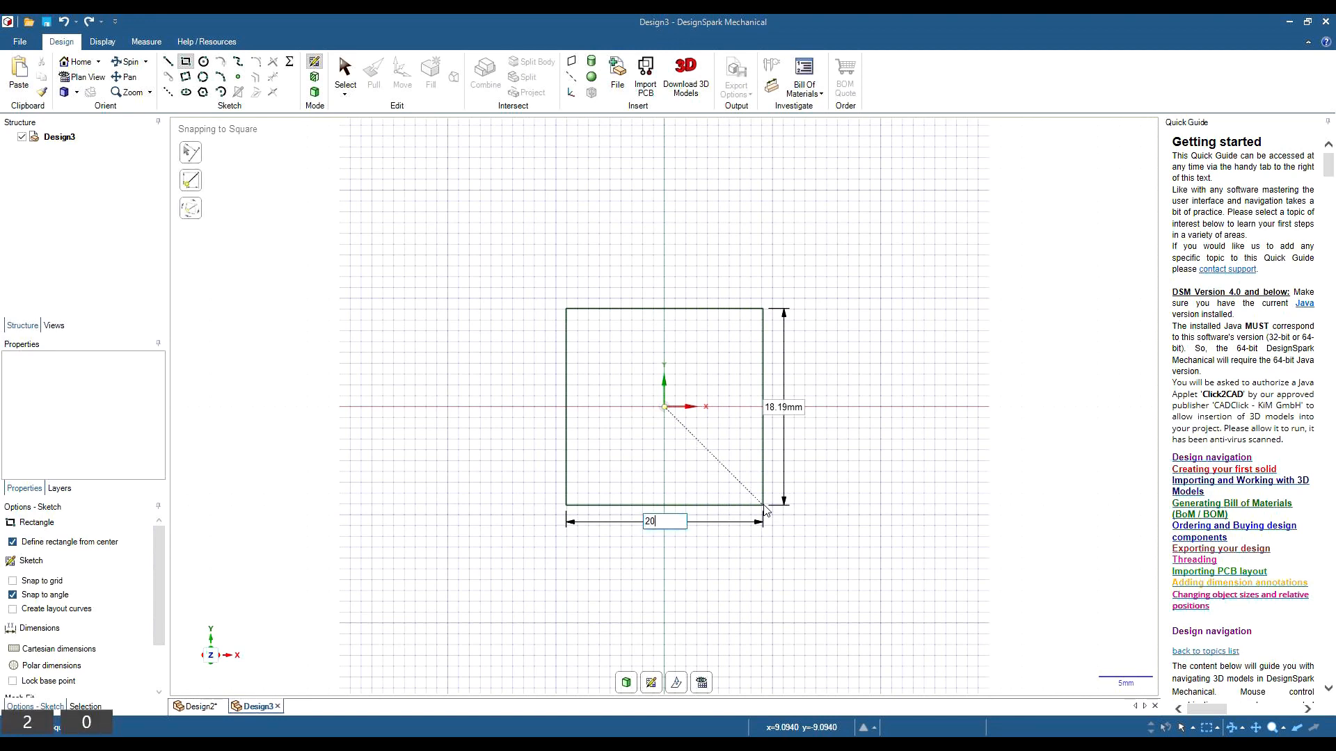
key(Tab)
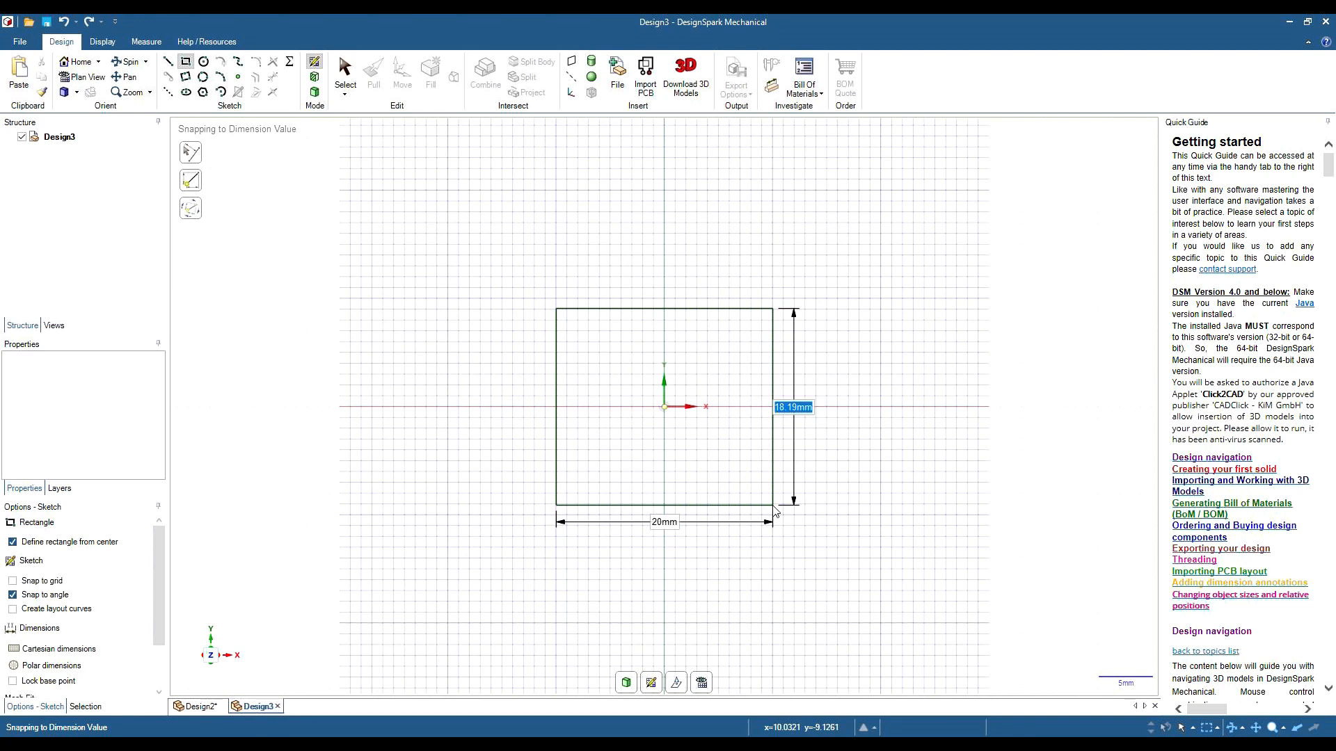
text(20)
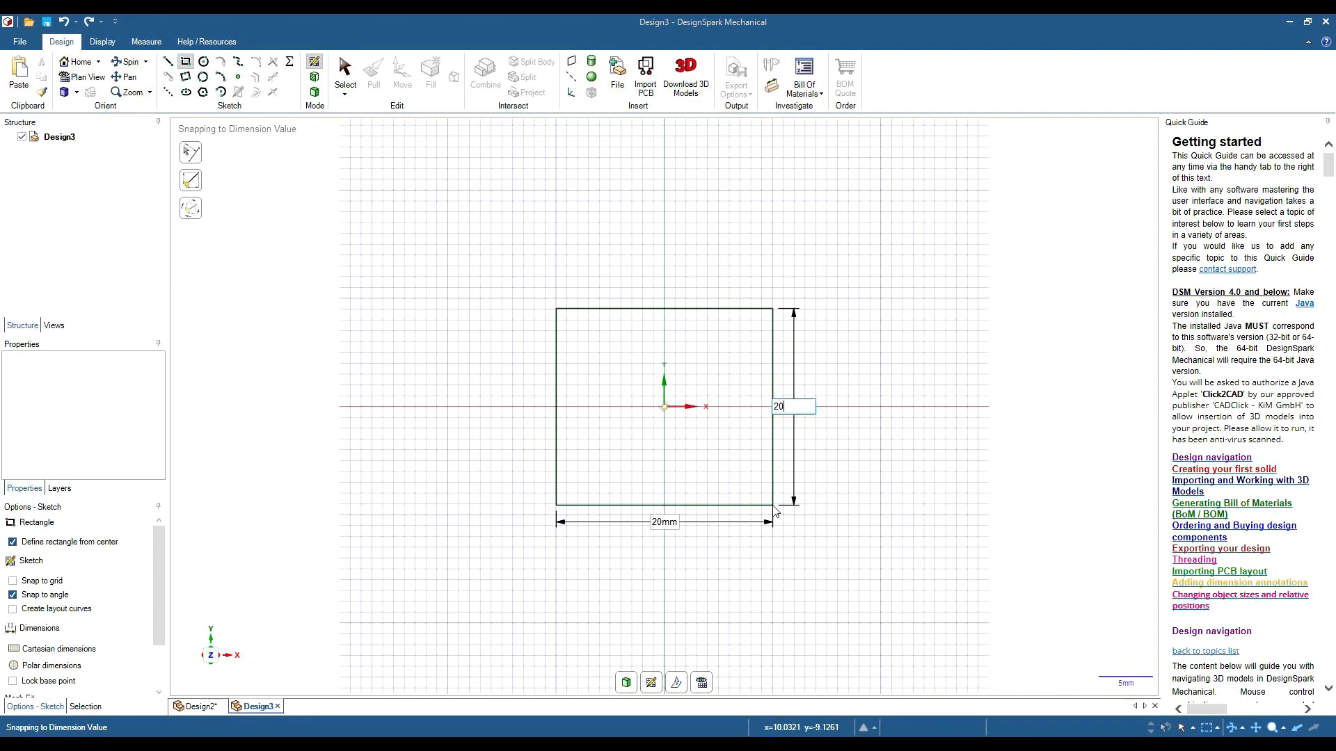
key(Return)
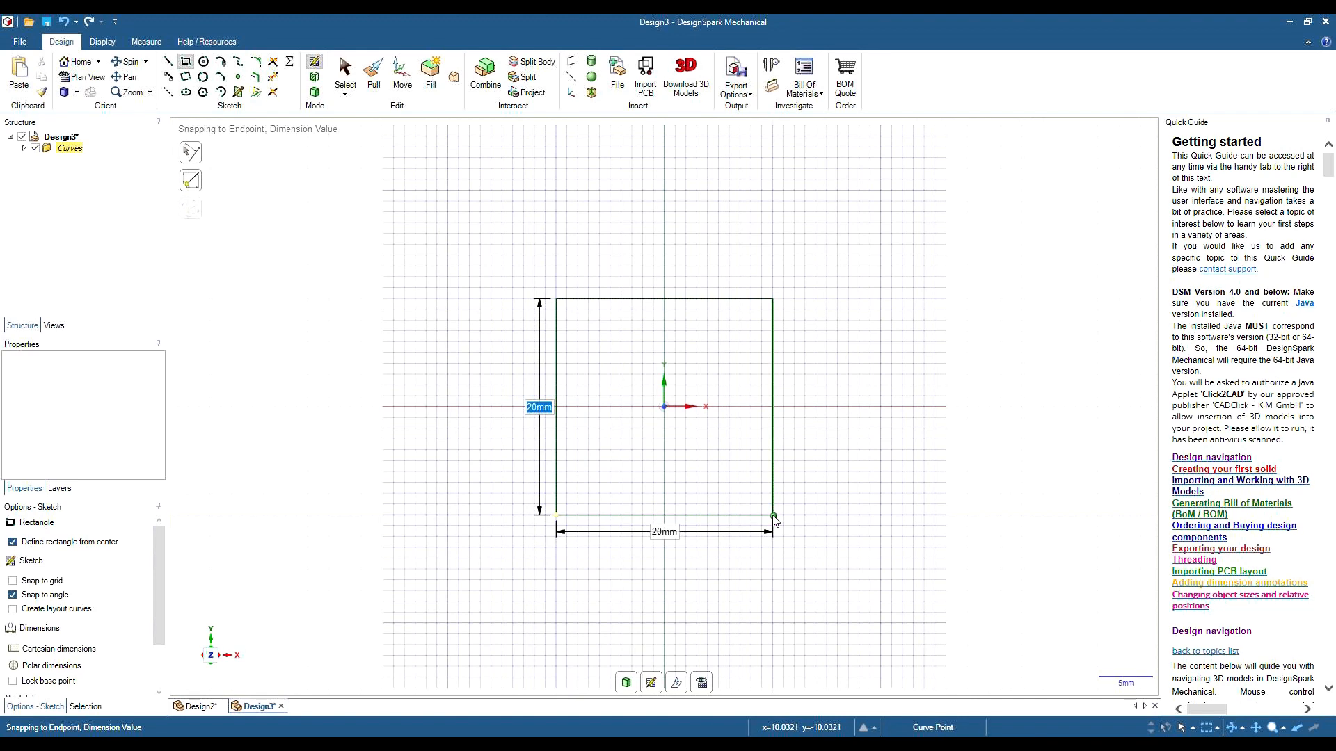
Pull the square sketch into a solid plate 2 mm thick
click(373, 75)
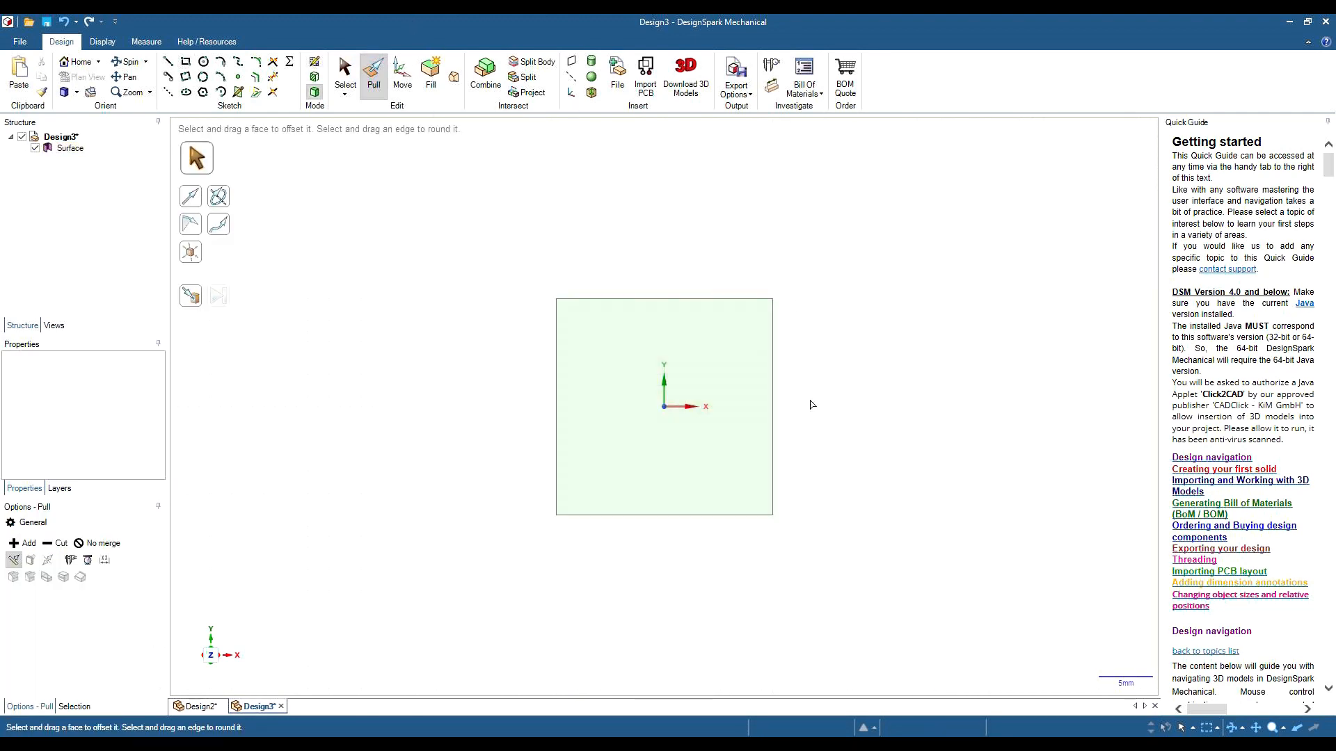
middle_drag(873, 366, 780, 385)
drag(712, 369, 699, 368)
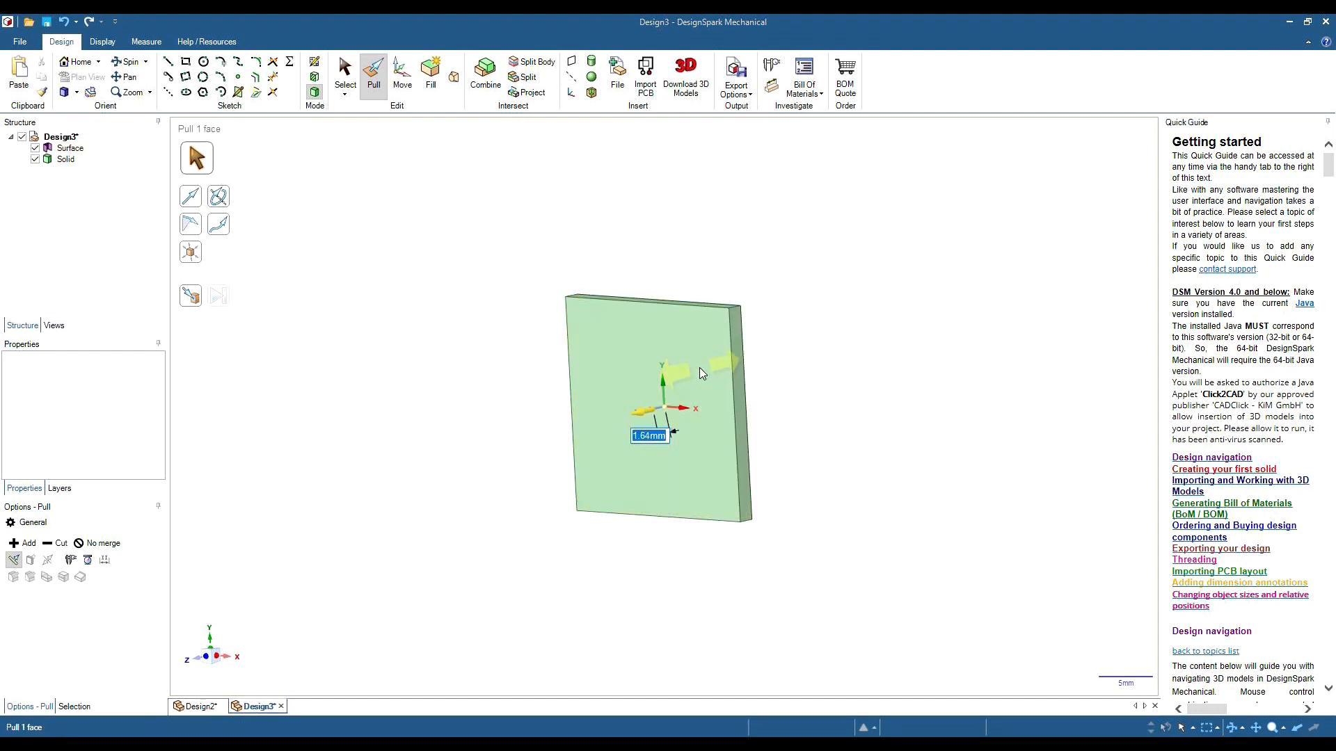
text(22)
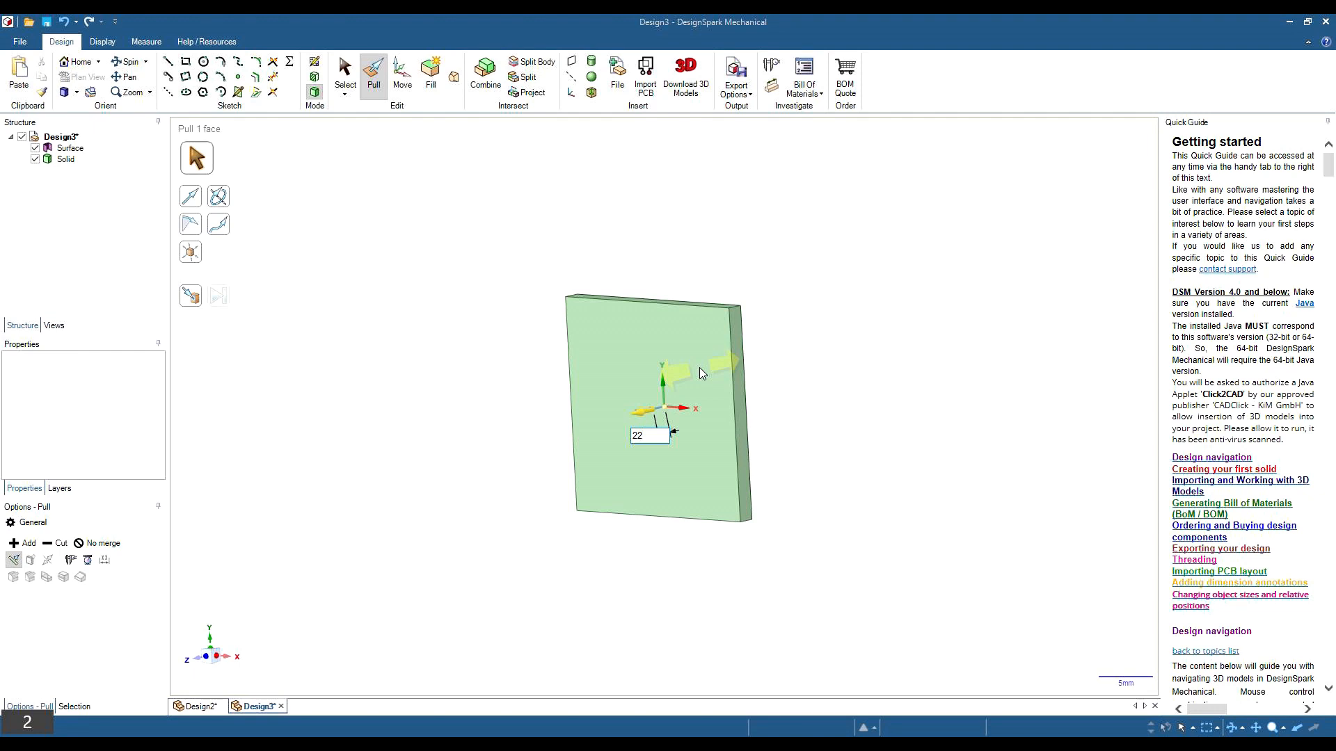
key(BackSpace)
key(Return)
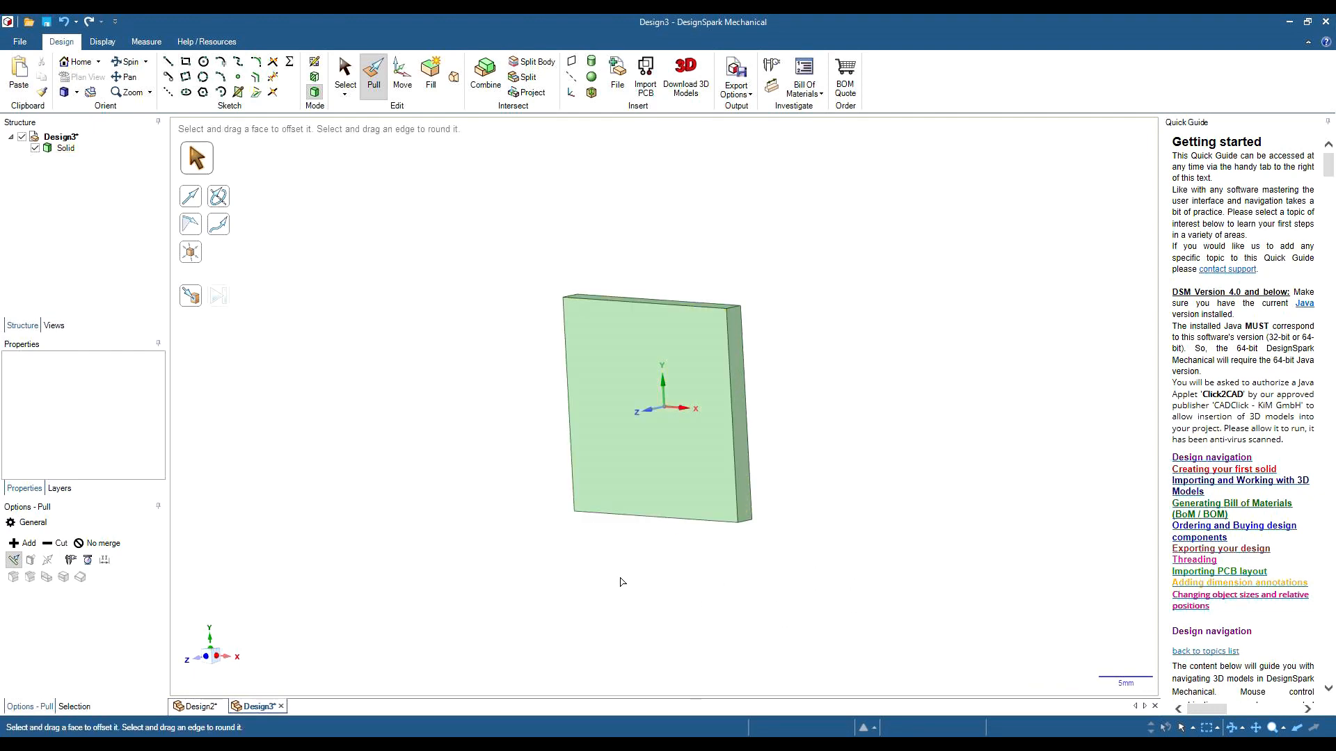
Place a new sketch grid on one of the square plate's narrow side faces and view it head-on
middle_drag(927, 530, 936, 319)
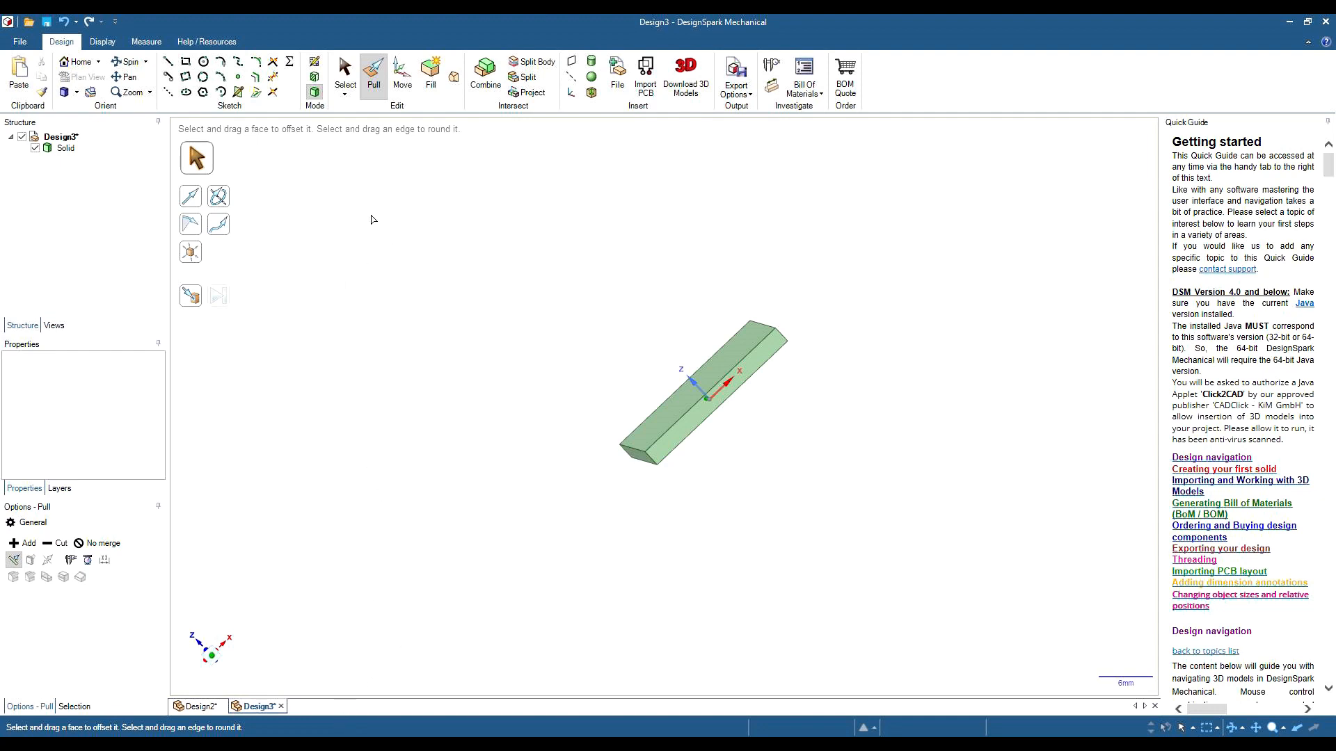
click(314, 63)
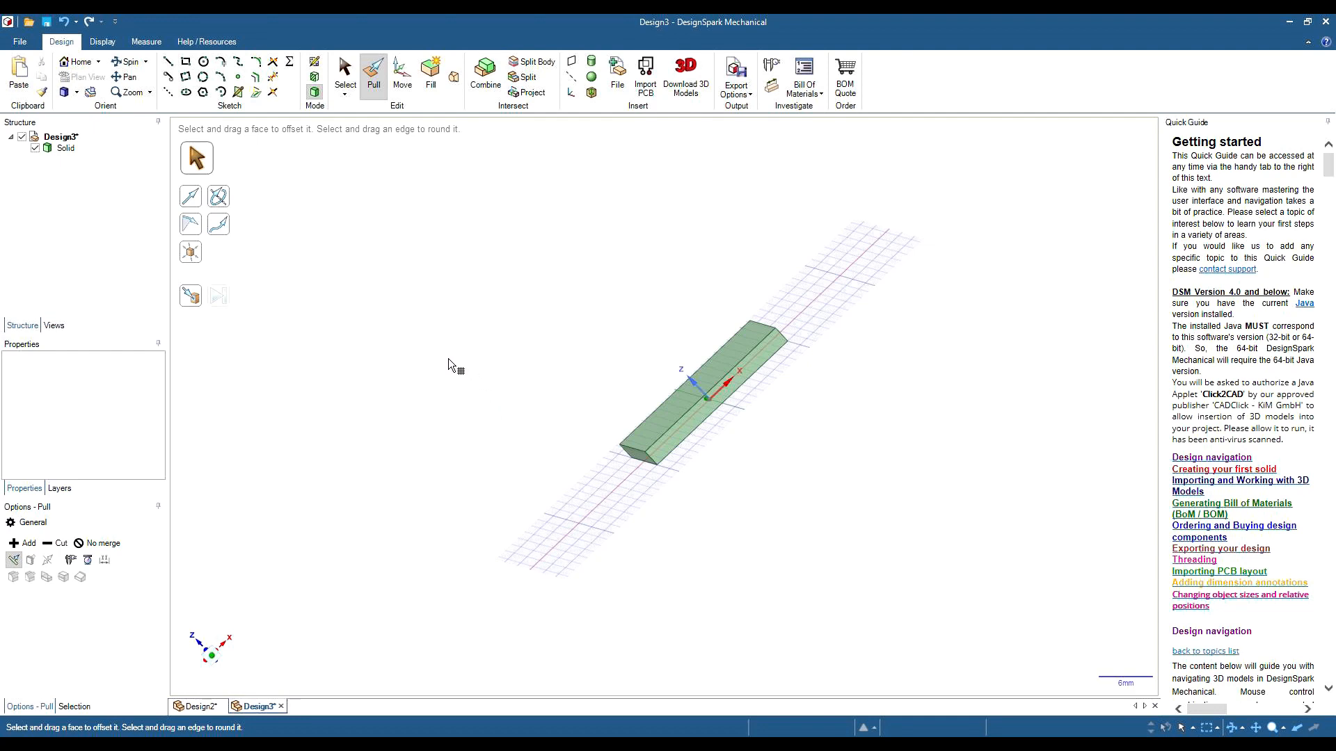
click(666, 444)
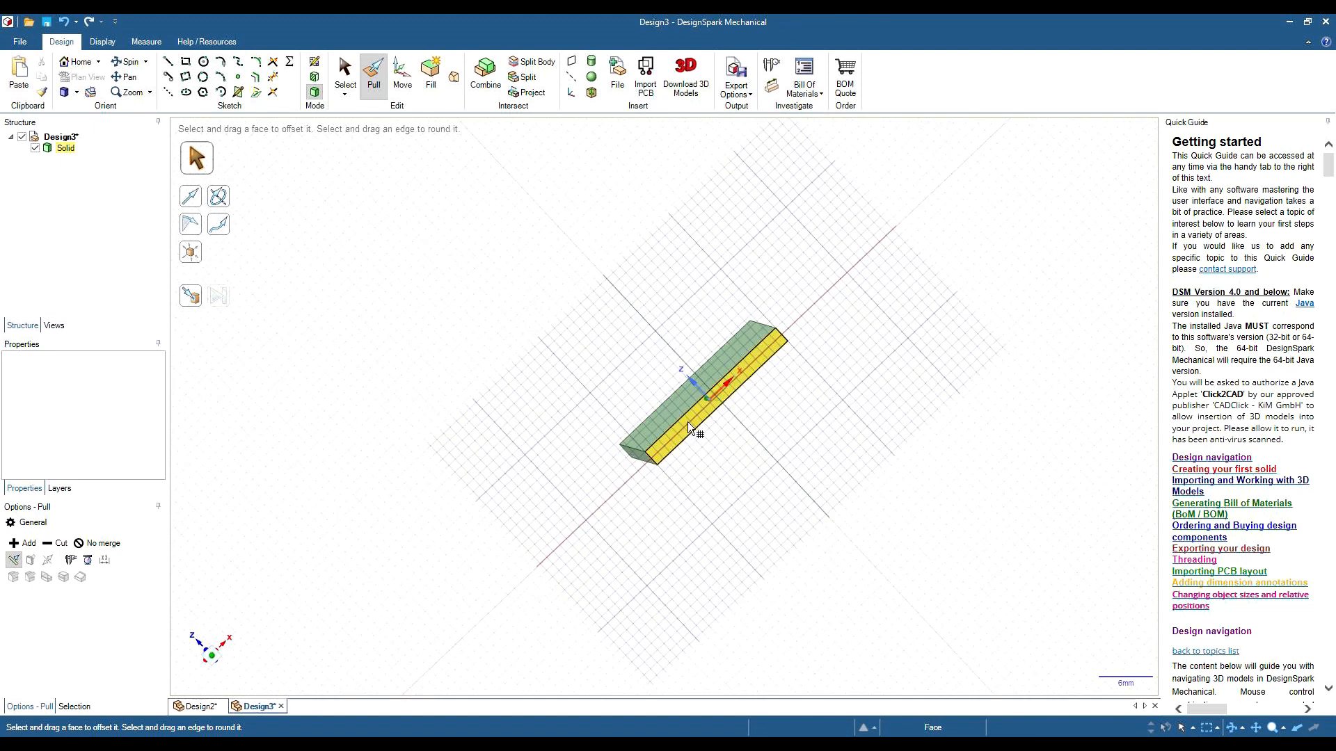
click(696, 420)
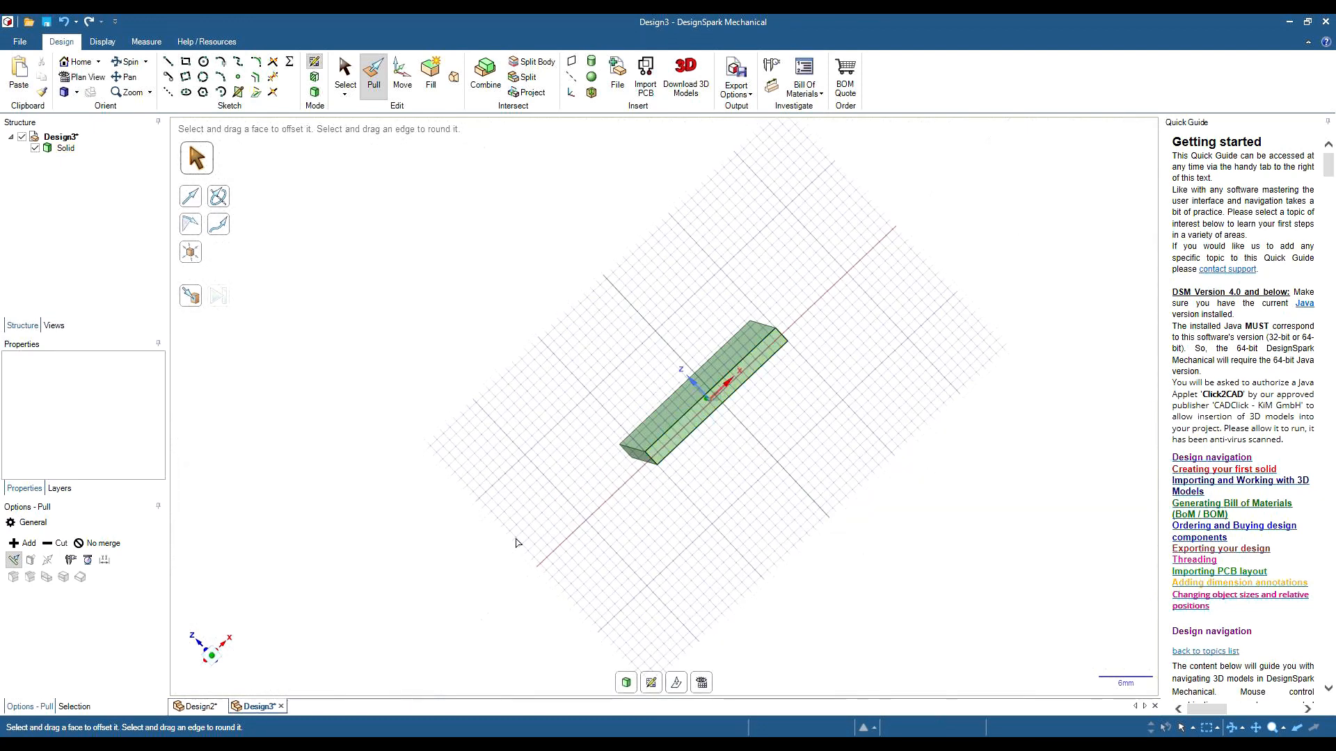
click(212, 657)
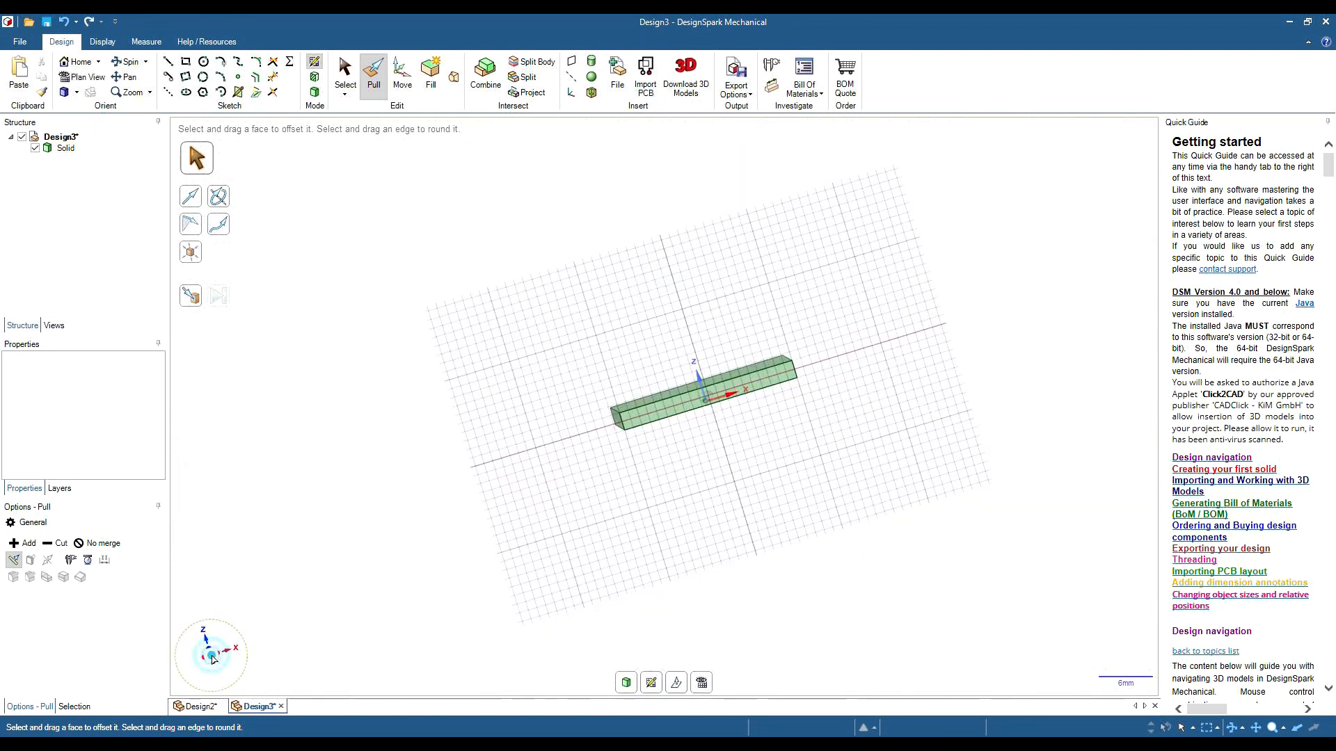
scroll(708, 413, up, 10)
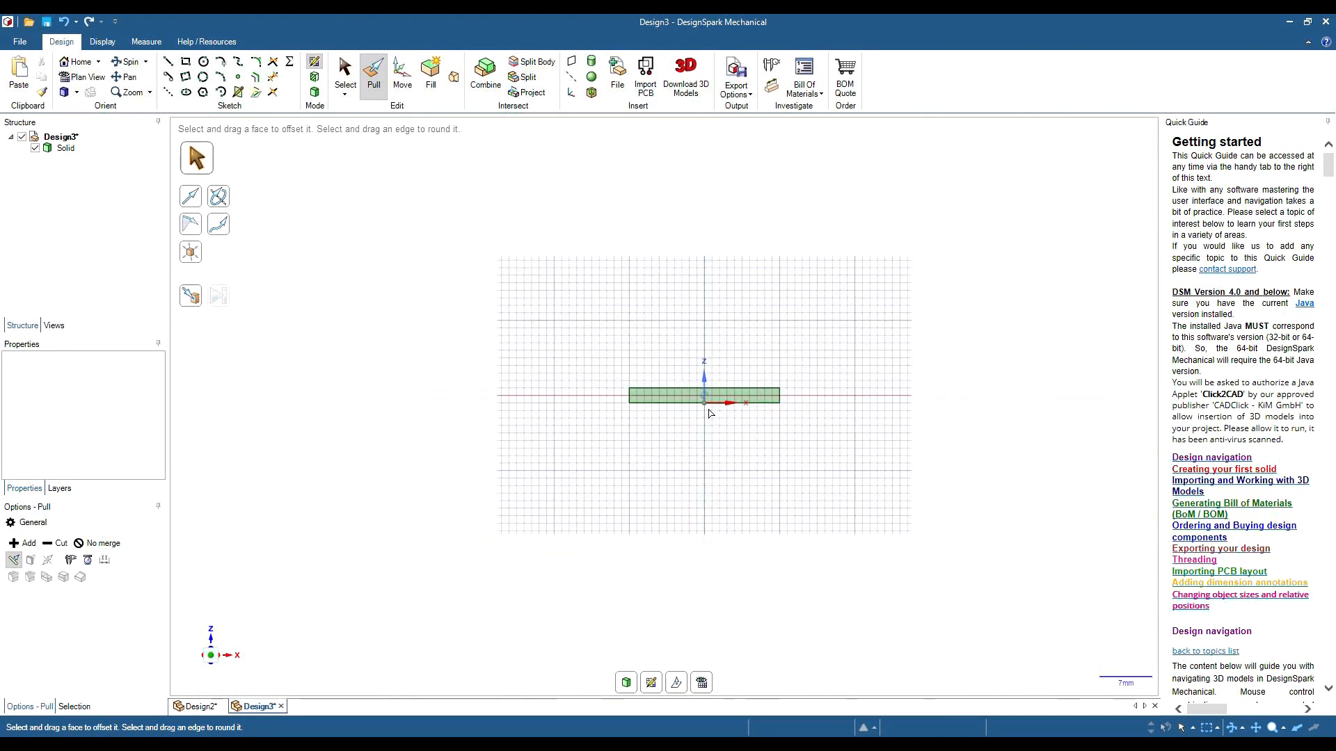
Draw a 6 mm horizontal construction line defined from its center at the midpoint of the plate's upper edge
scroll(717, 331, up, 1)
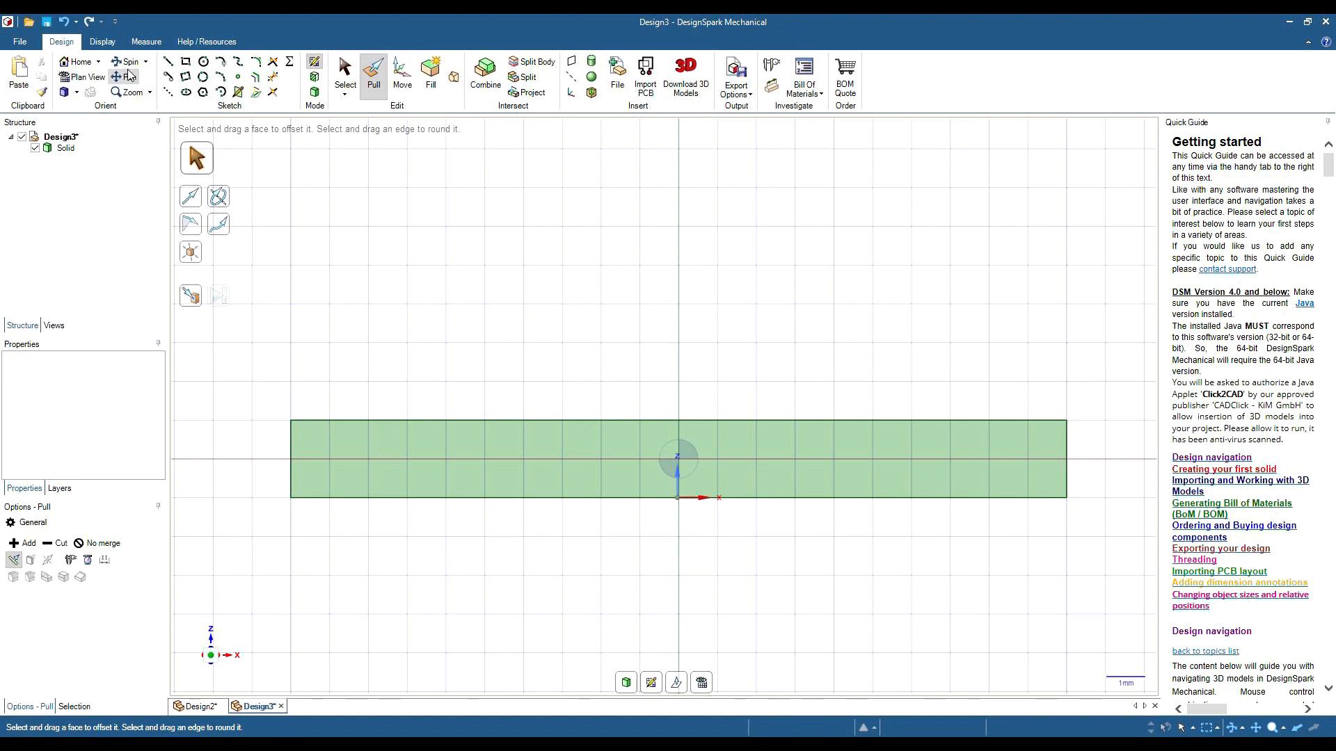
click(168, 94)
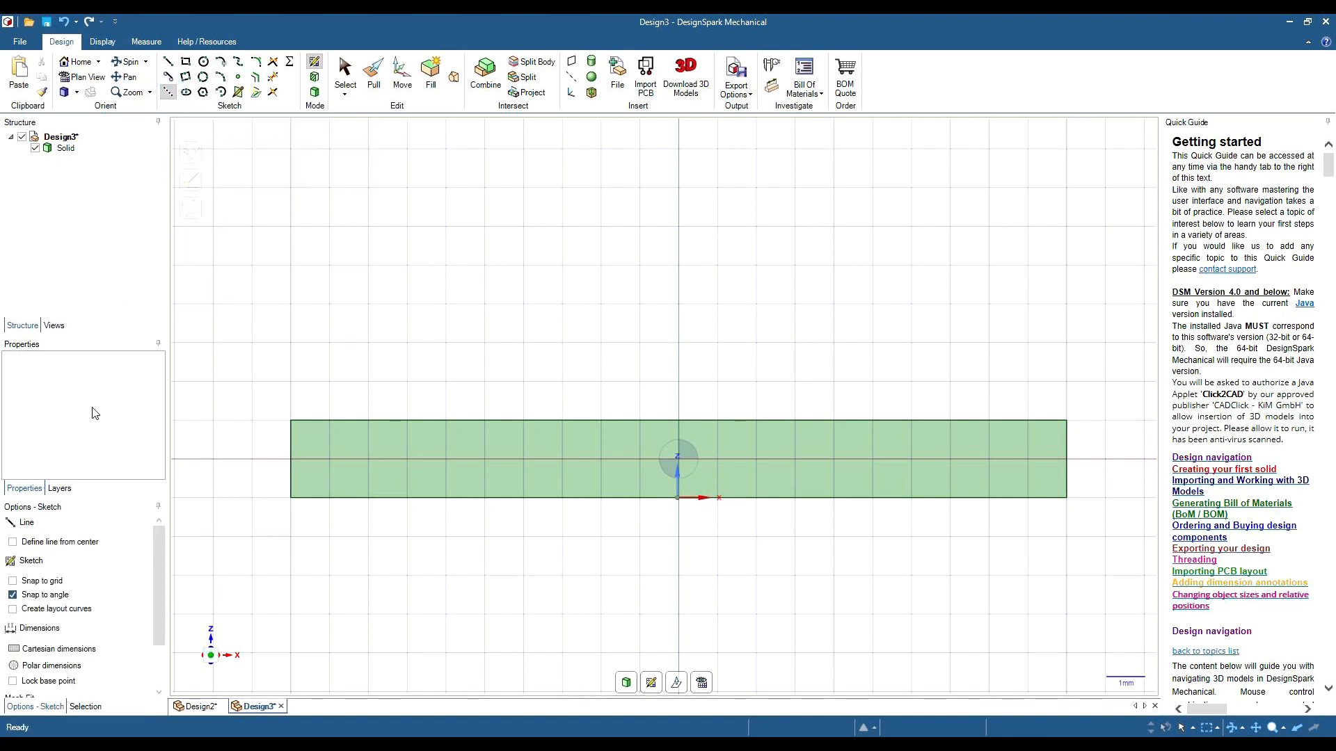
click(12, 542)
click(678, 420)
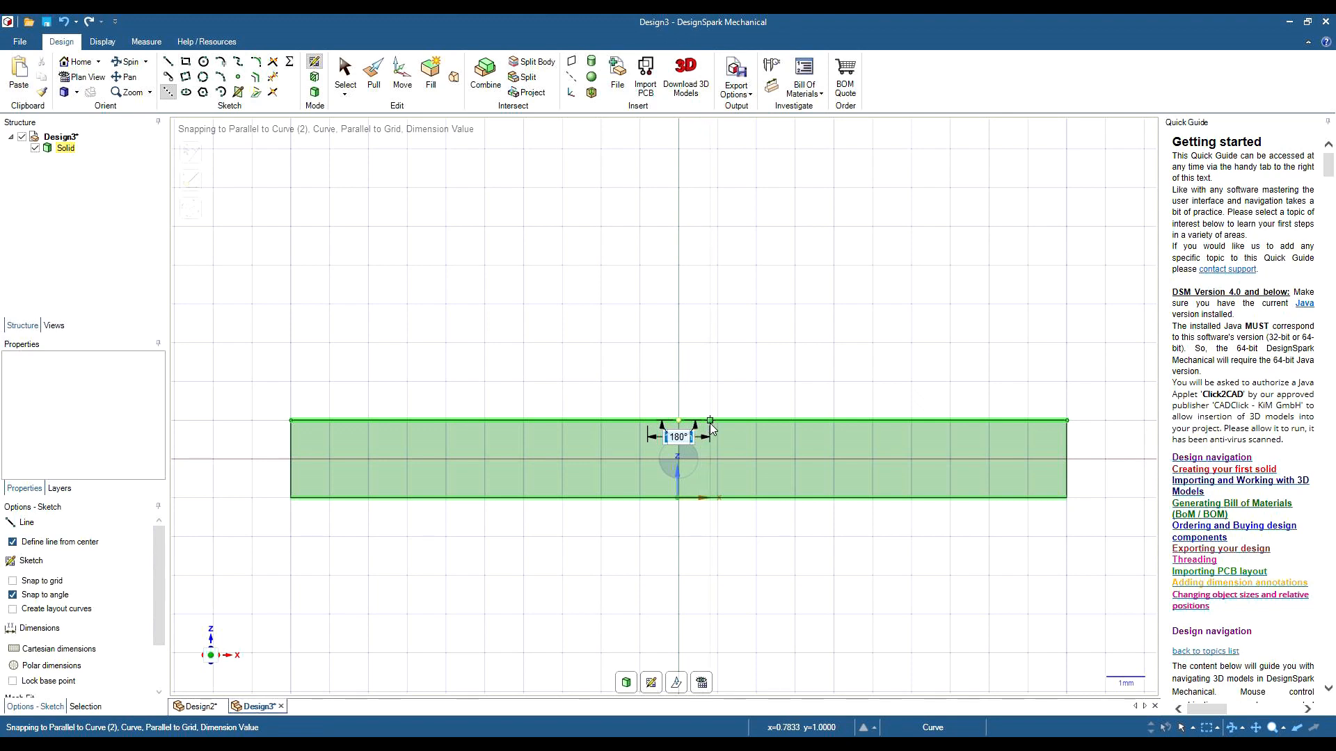
key(Tab)
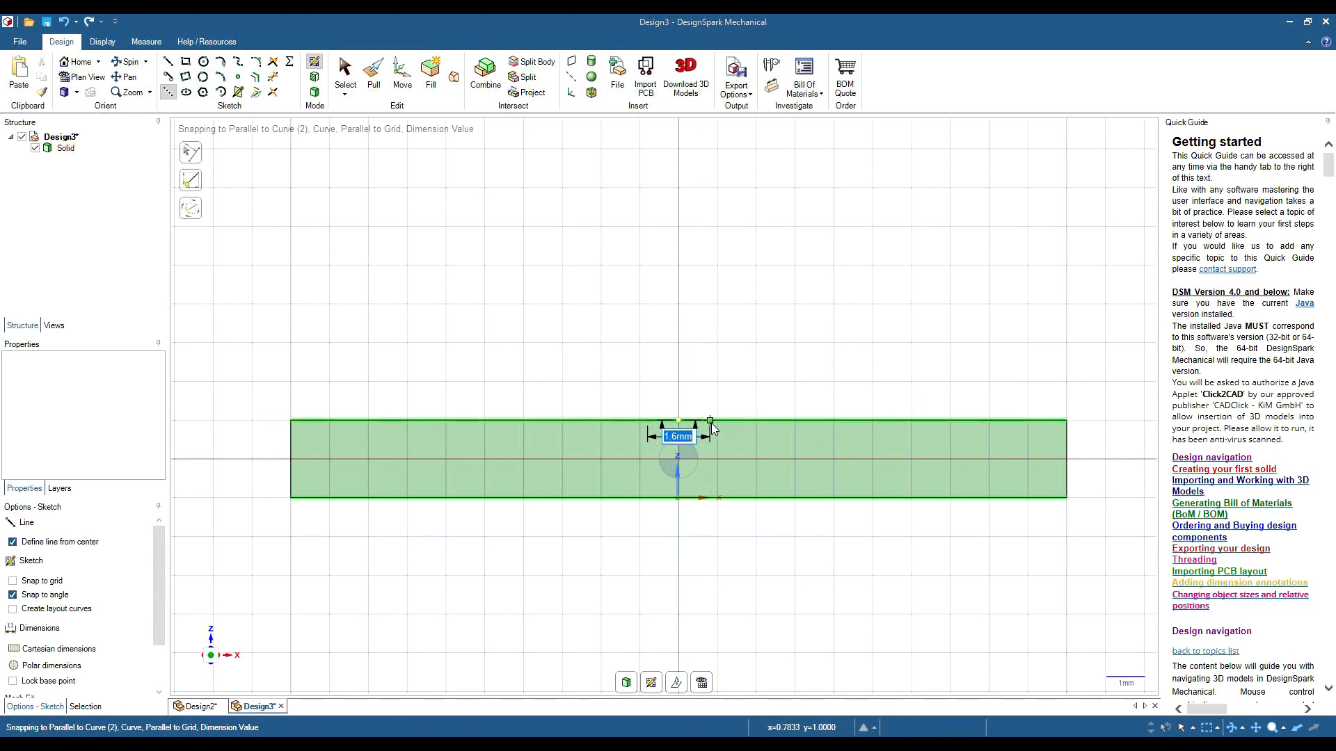
text(6)
key(Return)
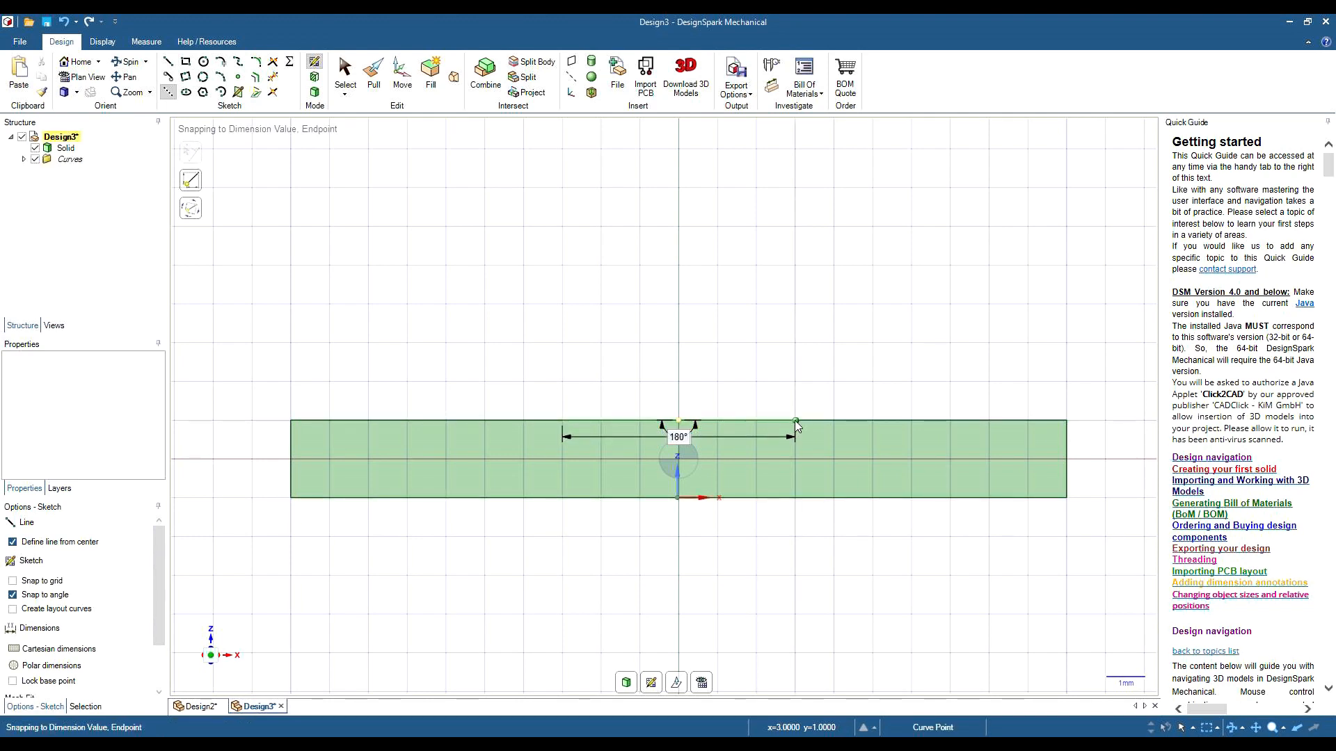
click(795, 422)
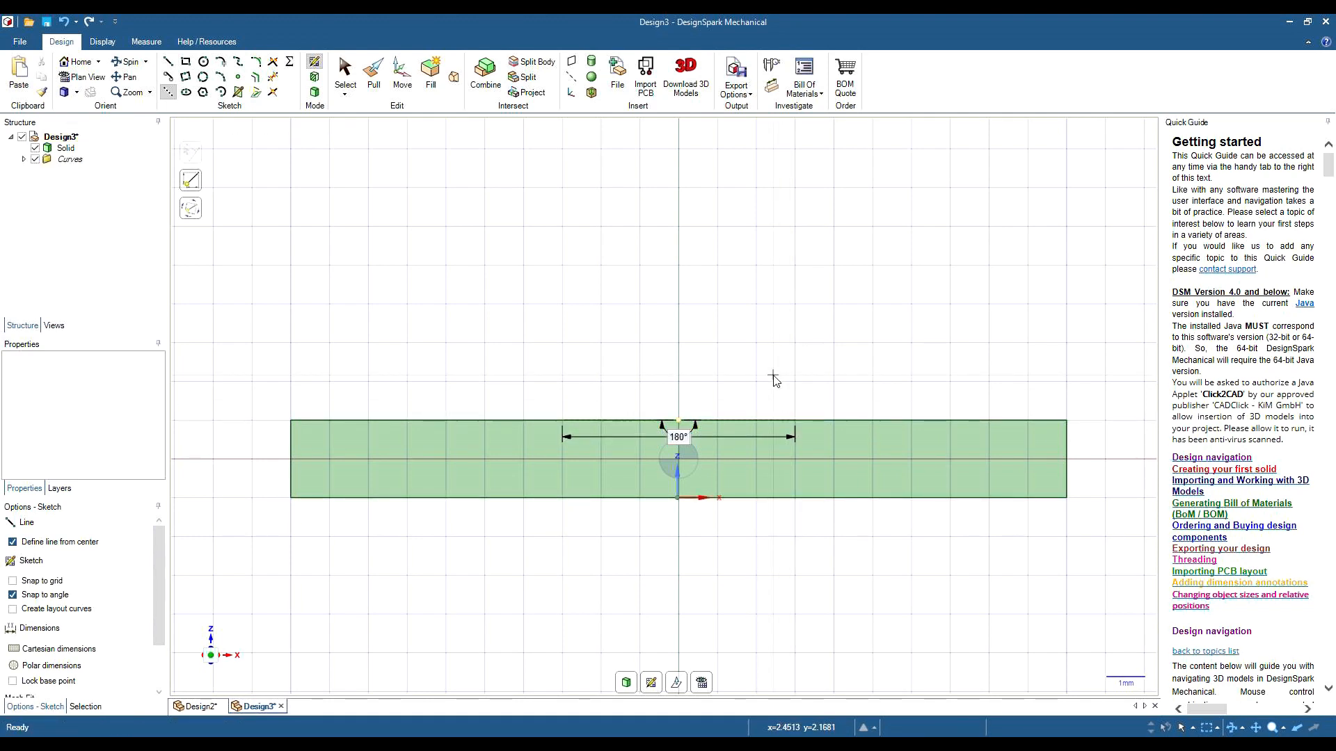
Draw a 6 mm vertical construction line upward from the midpoint of the plate's upper edge, no longer defining lines from center
click(12, 541)
click(678, 420)
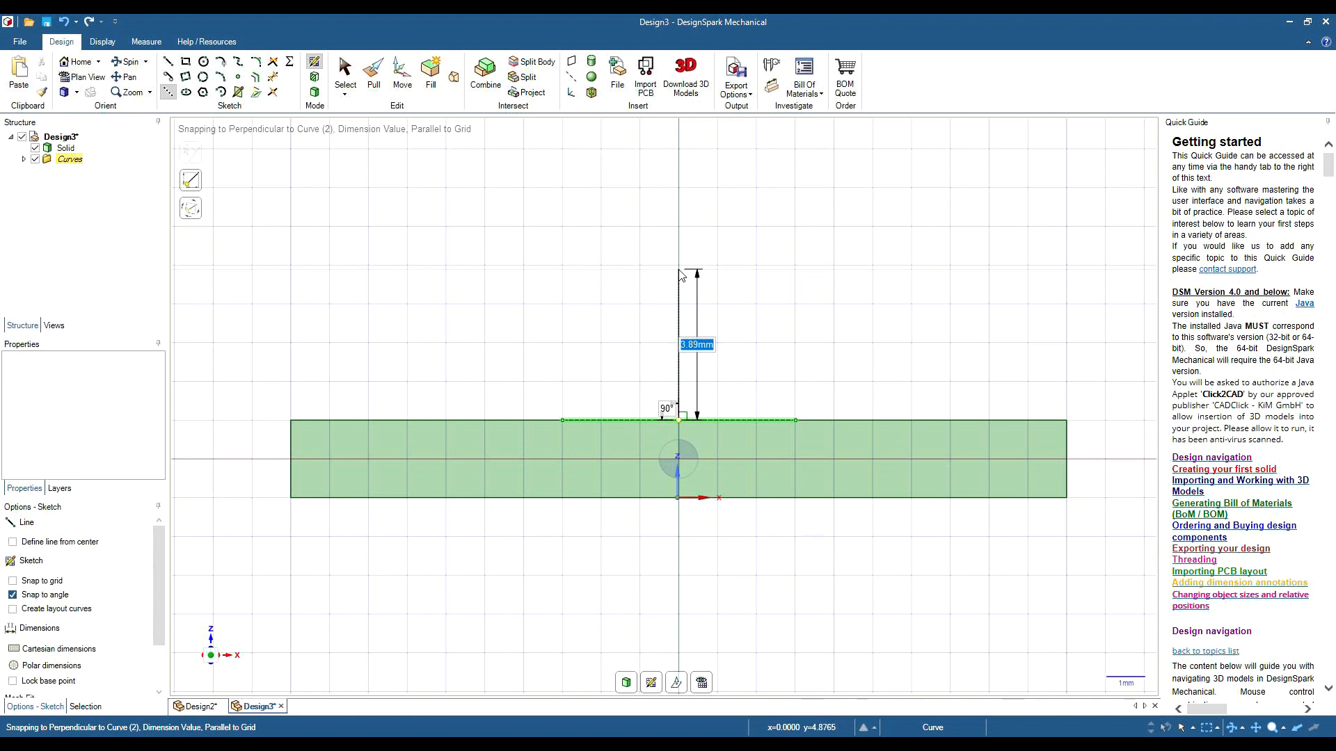
key(space)
text(6)
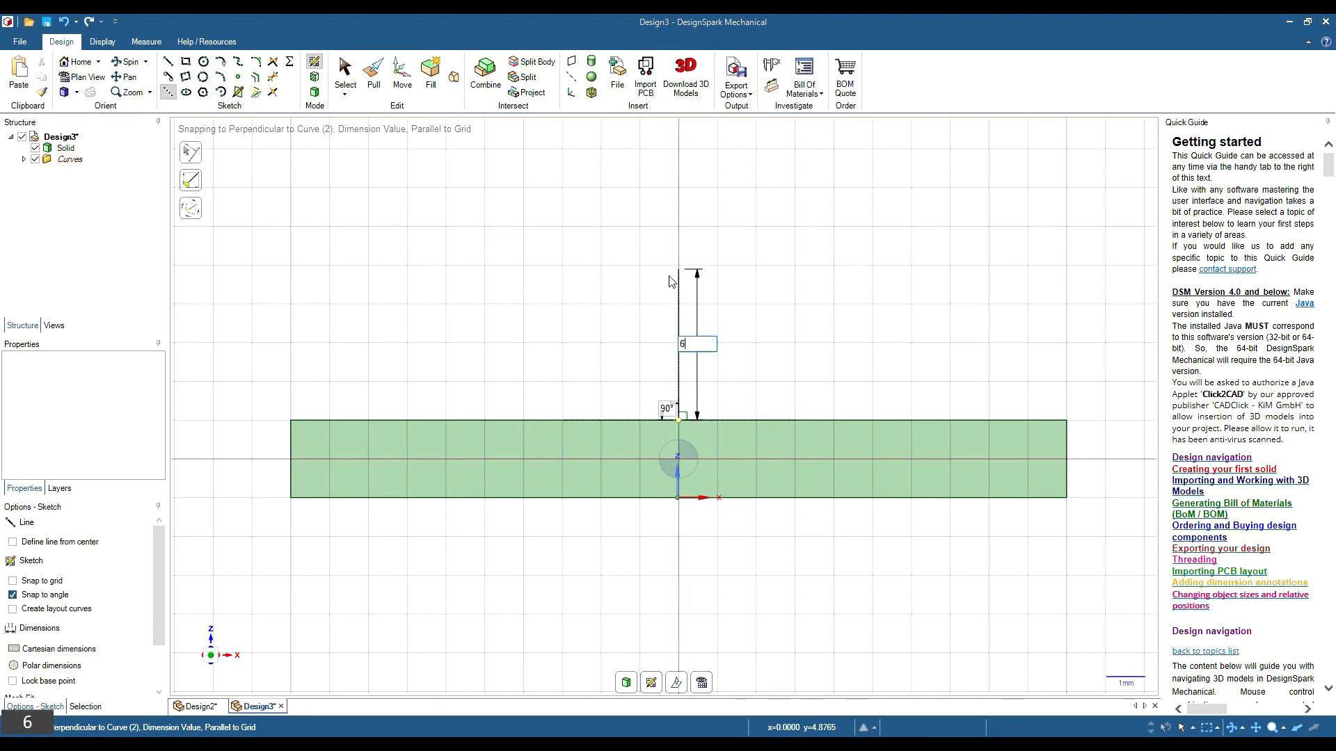
key(Return)
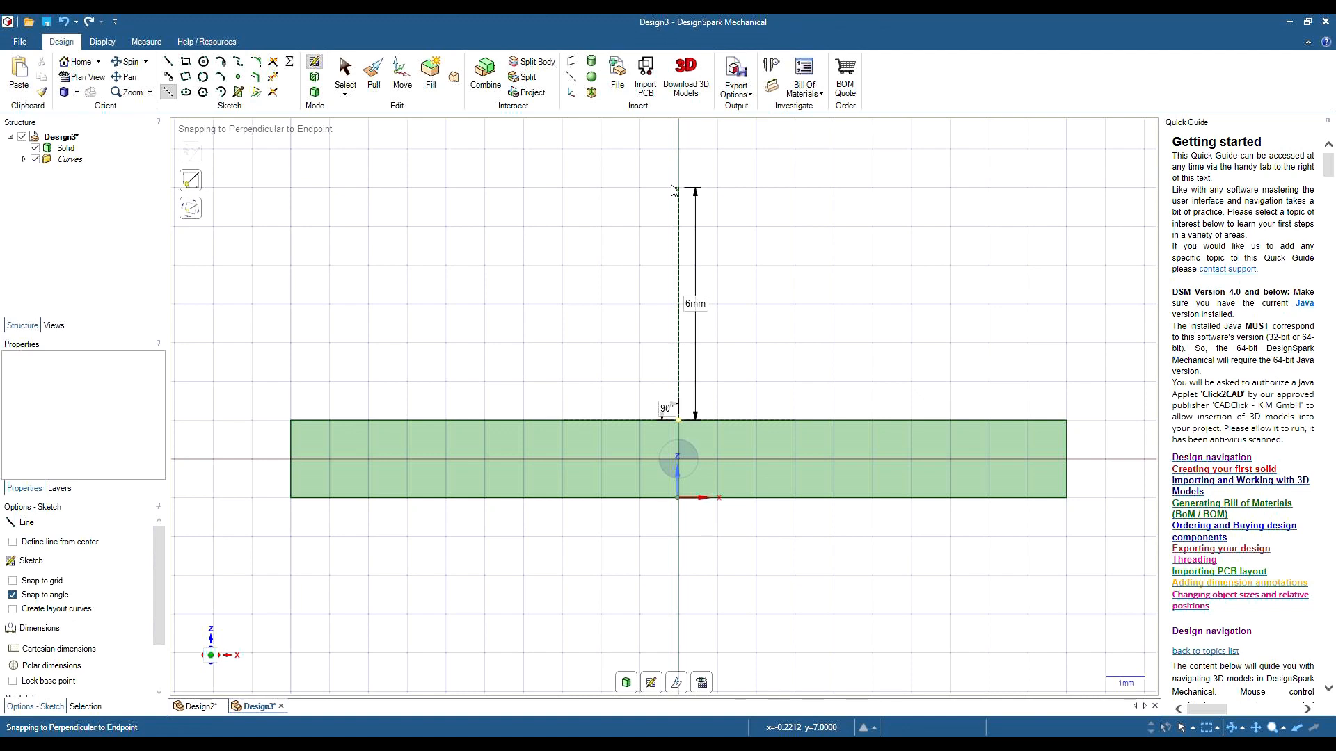
With the plate hidden, draw a closed triangle through the vertical construction line's upper end and both base line ends, and show the plate again
click(35, 149)
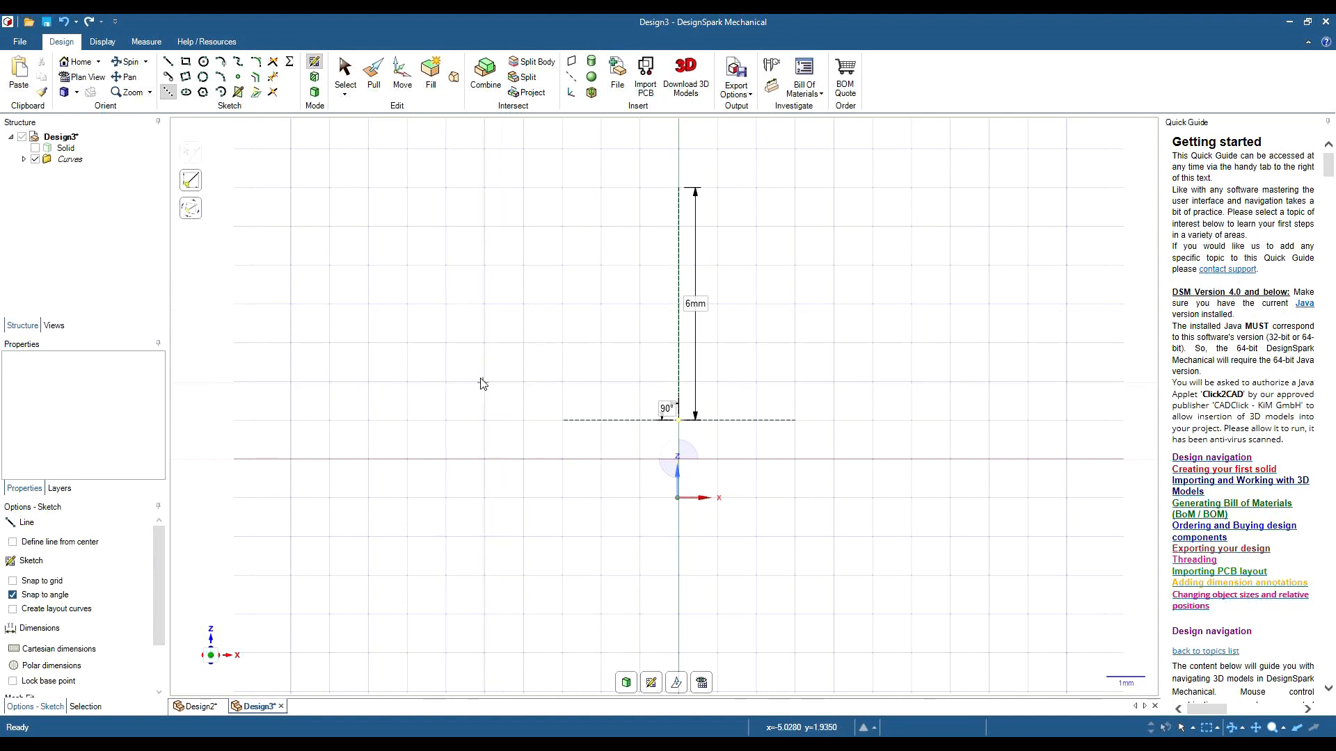
click(170, 63)
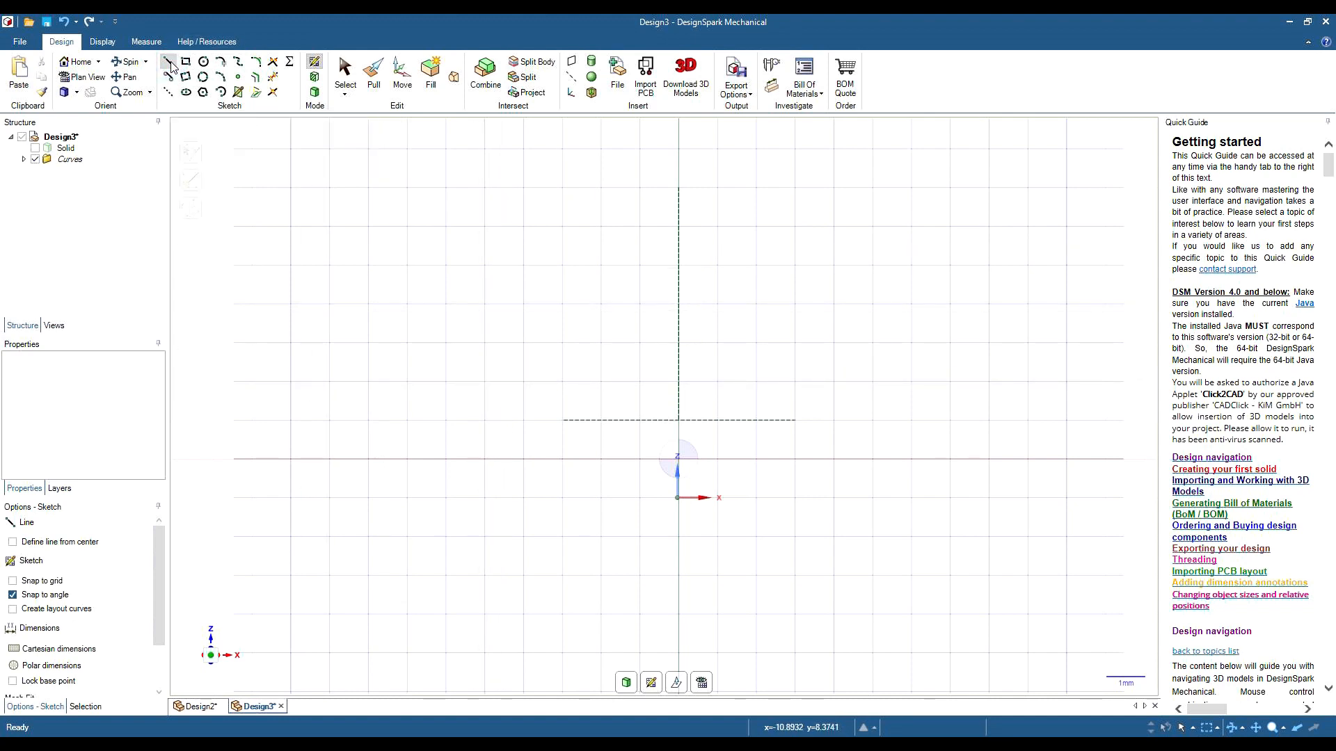
click(679, 187)
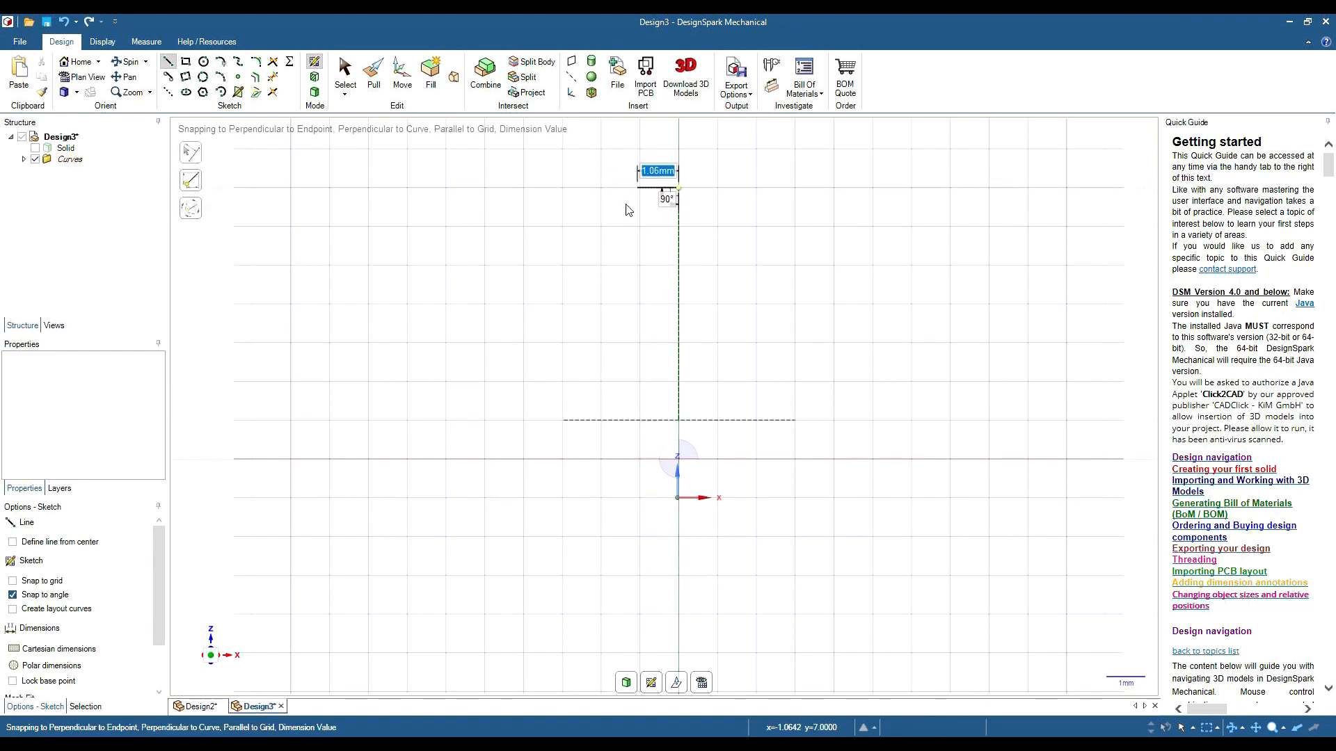
click(563, 420)
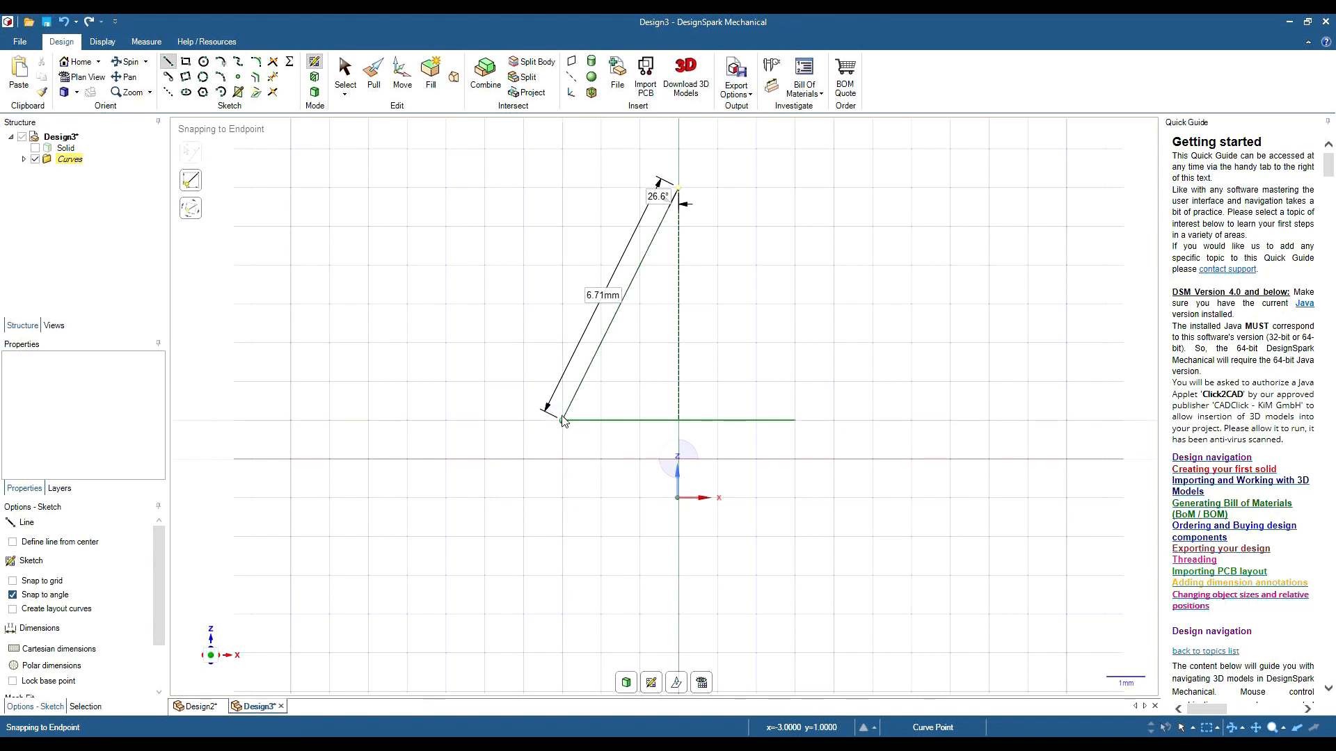
click(797, 422)
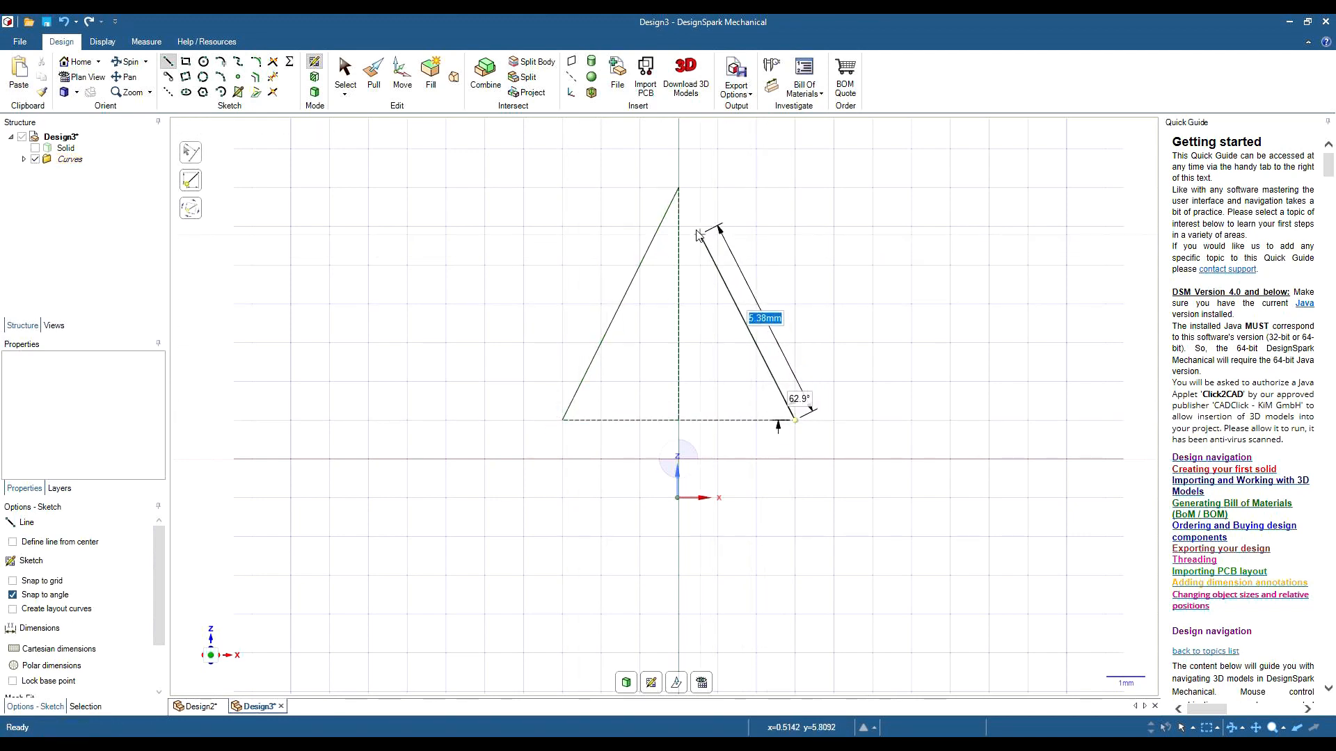
click(680, 193)
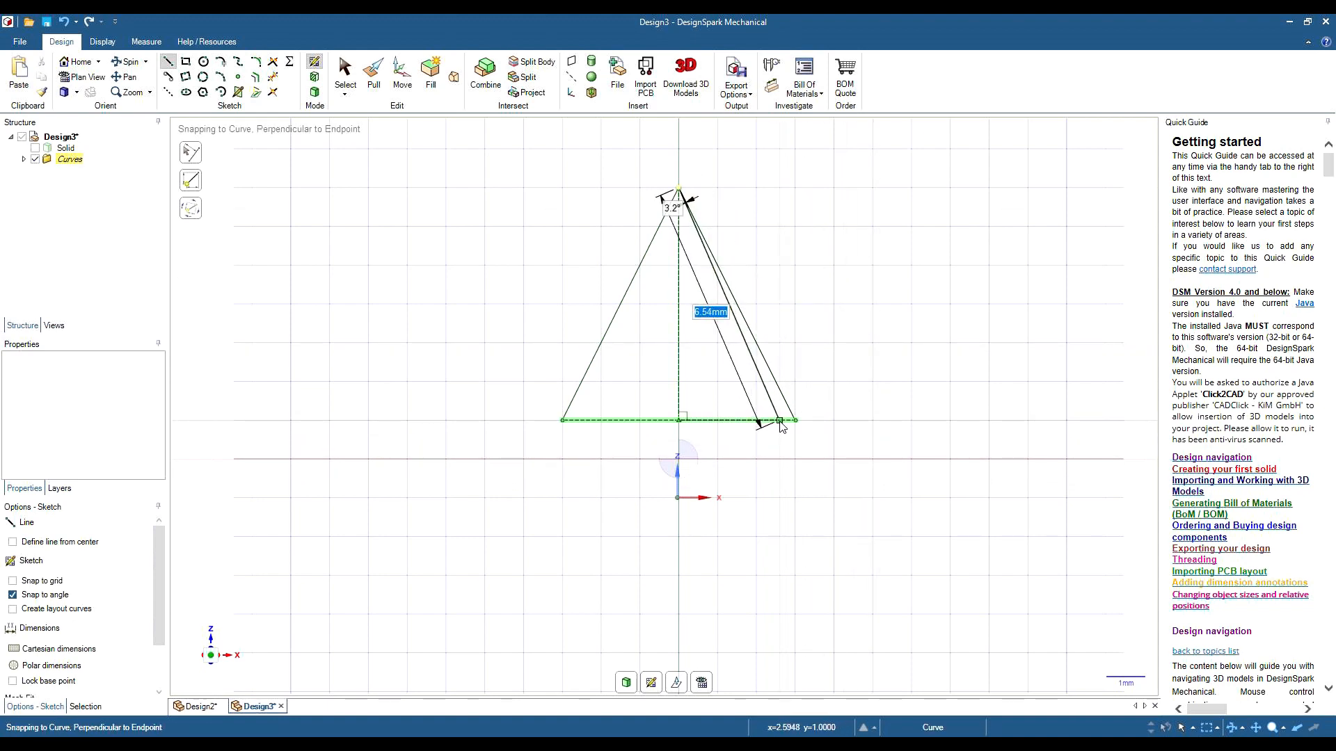
key(Escape)
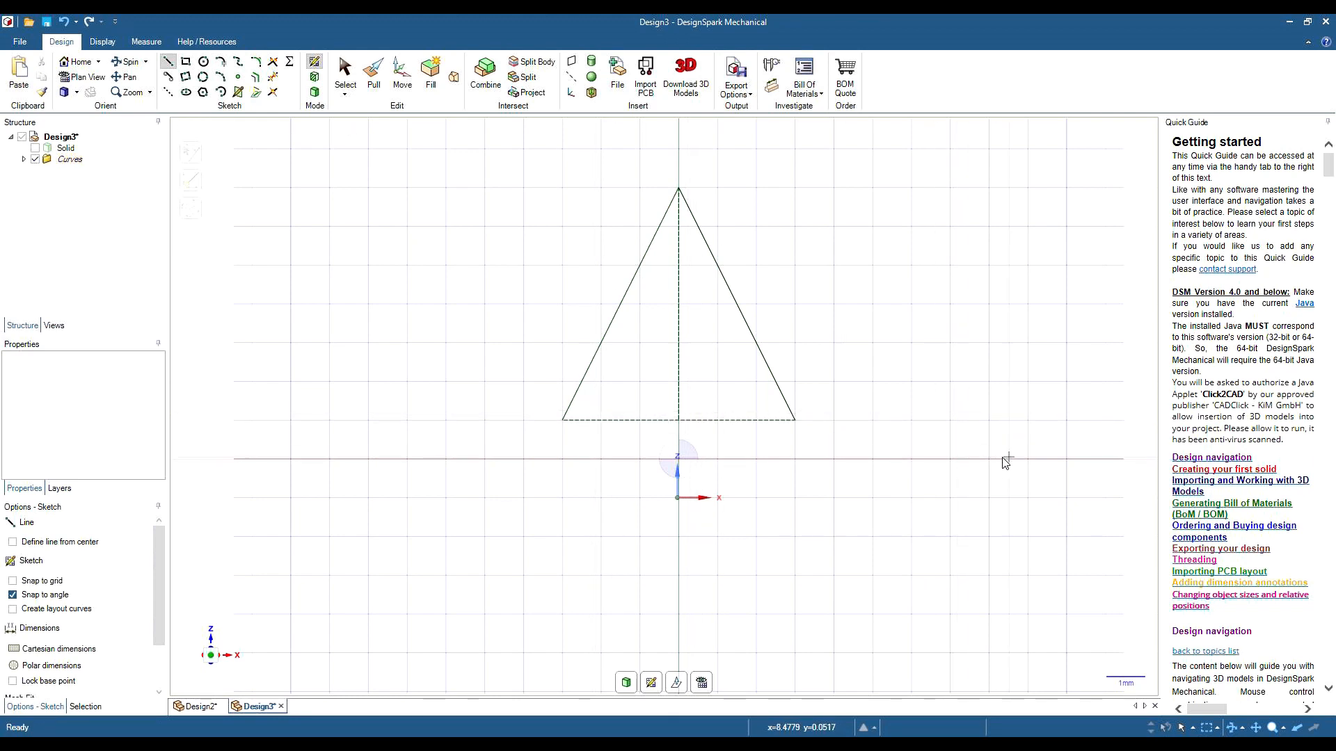
click(35, 148)
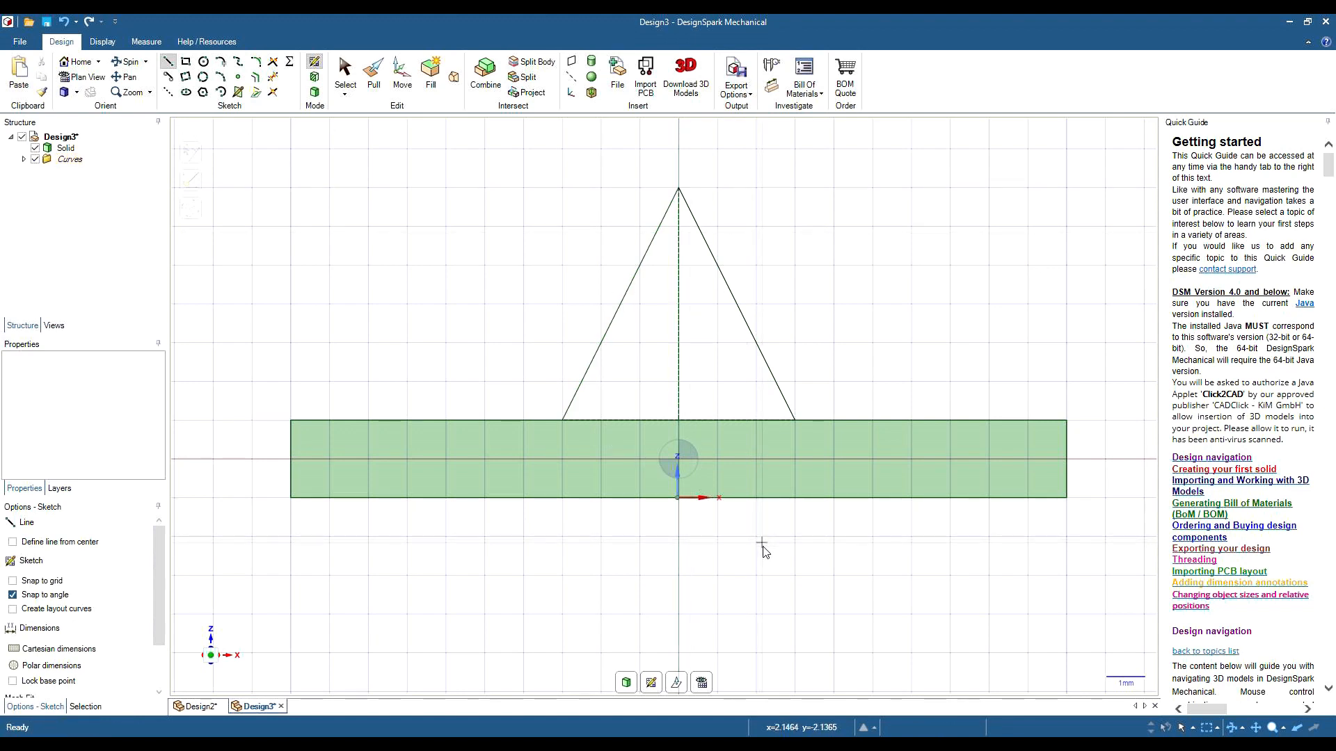
Finish the triangle sketch and place a new sketch grid on the adjacent narrow side face of the plate
middle_drag(1055, 553, 981, 557)
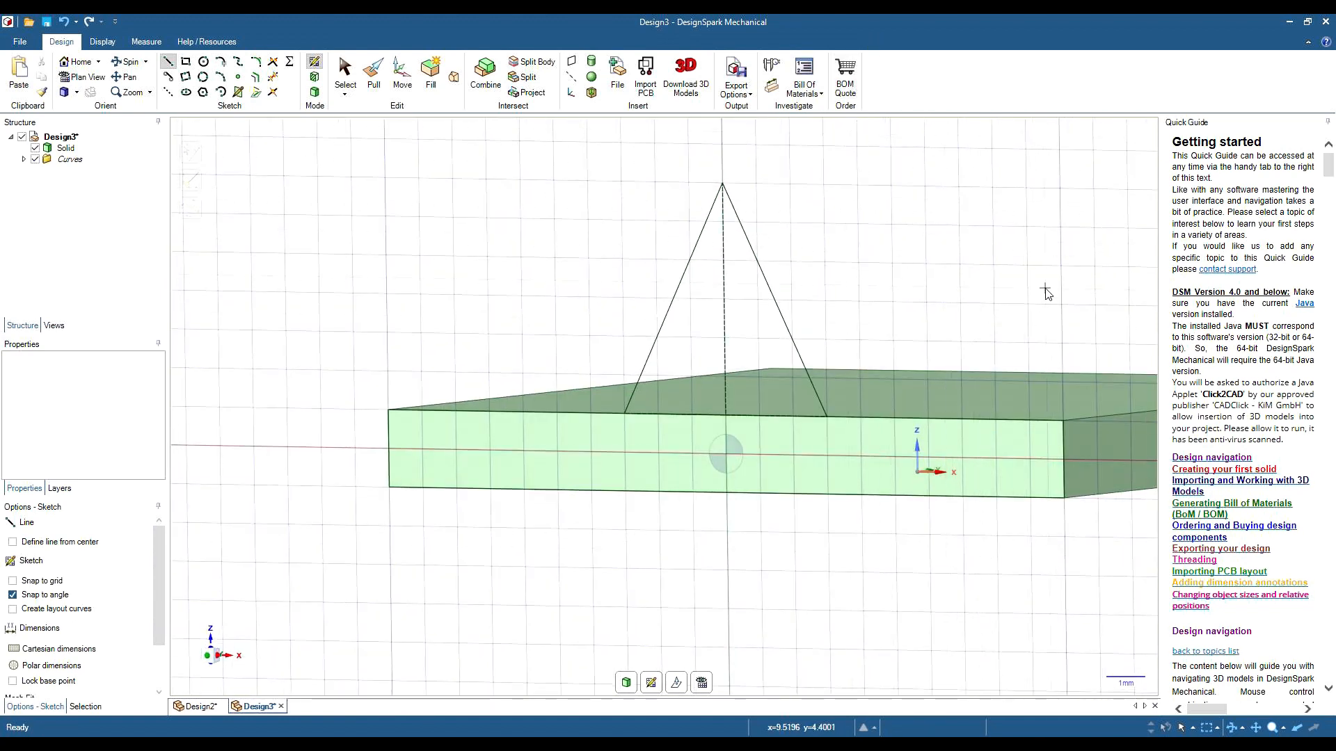
key(shift)
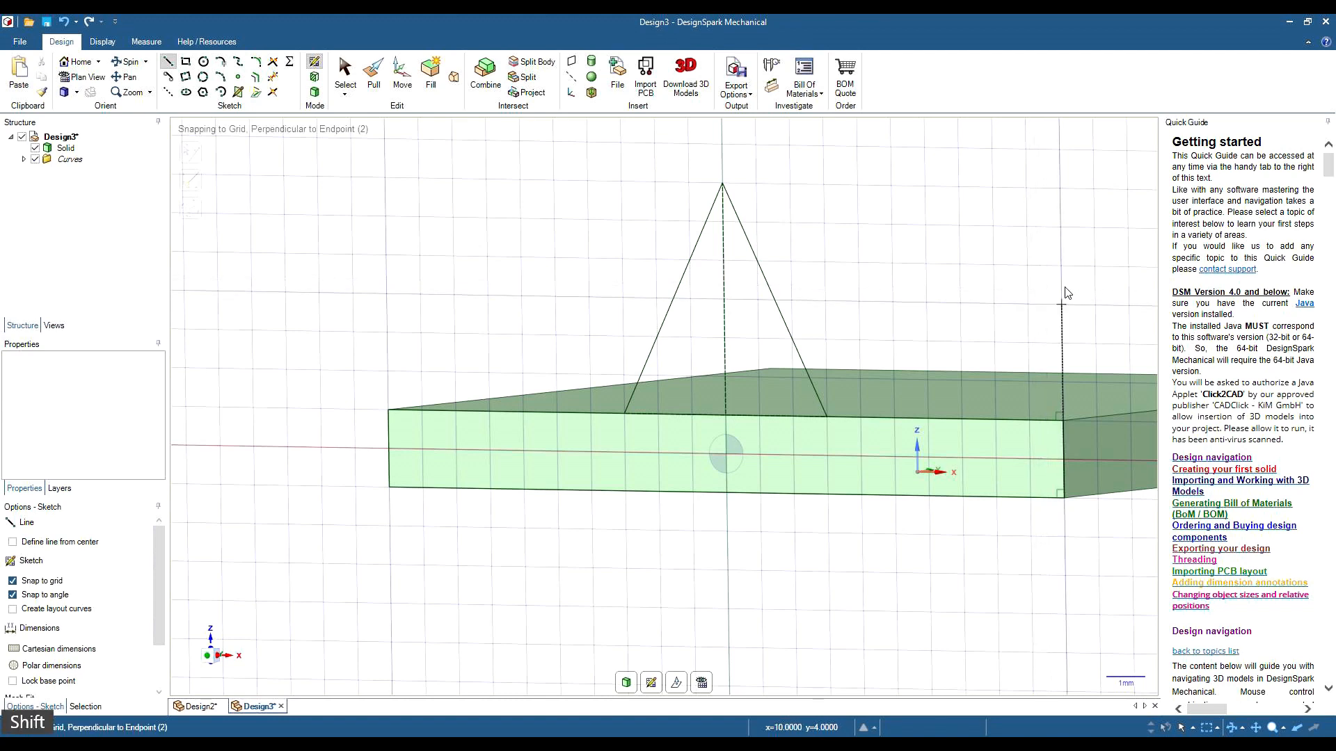
shift+middle_drag(1083, 297, 735, 326)
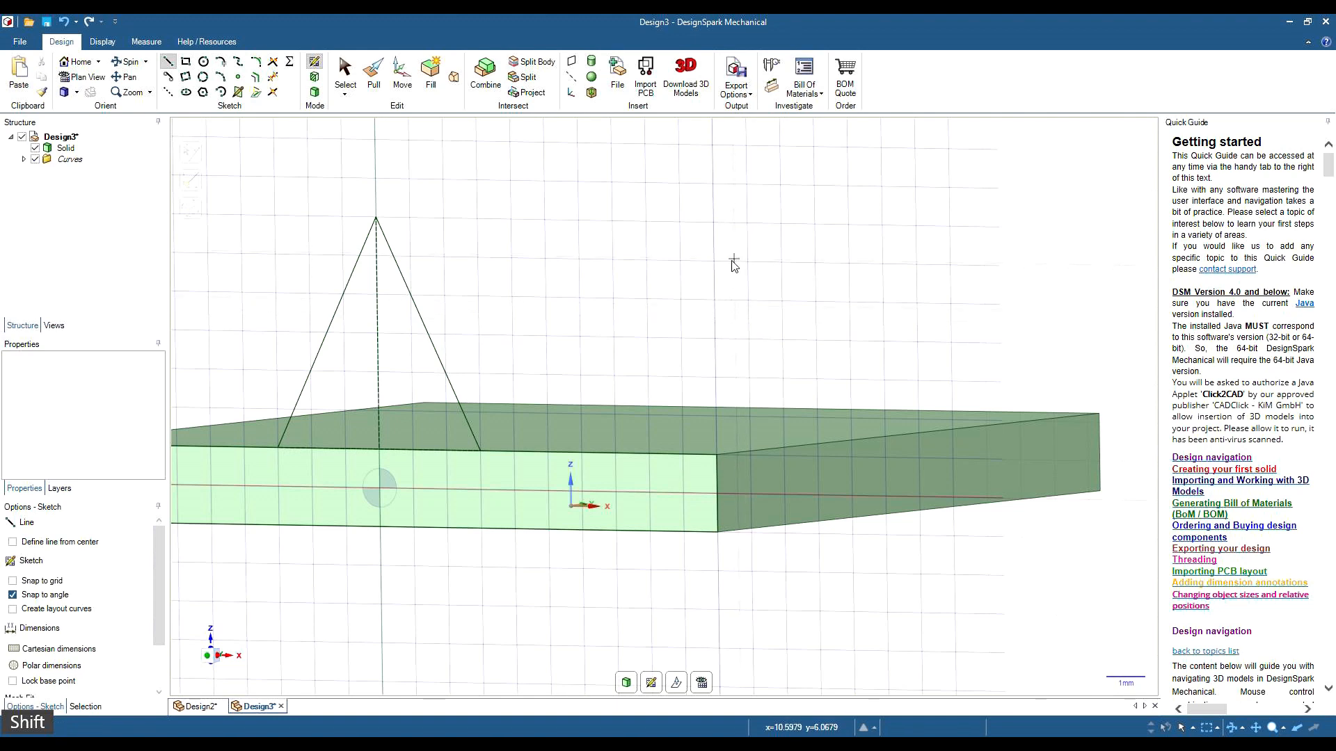
click(649, 686)
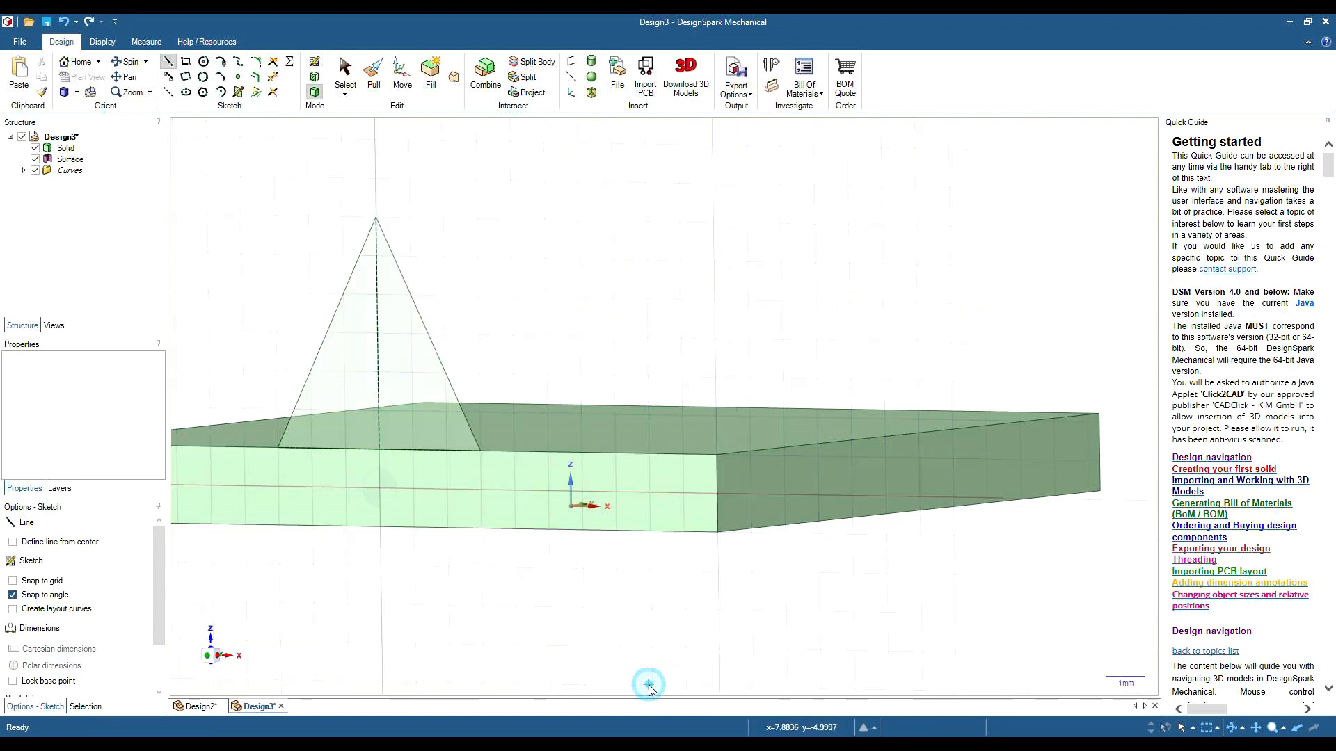
click(947, 470)
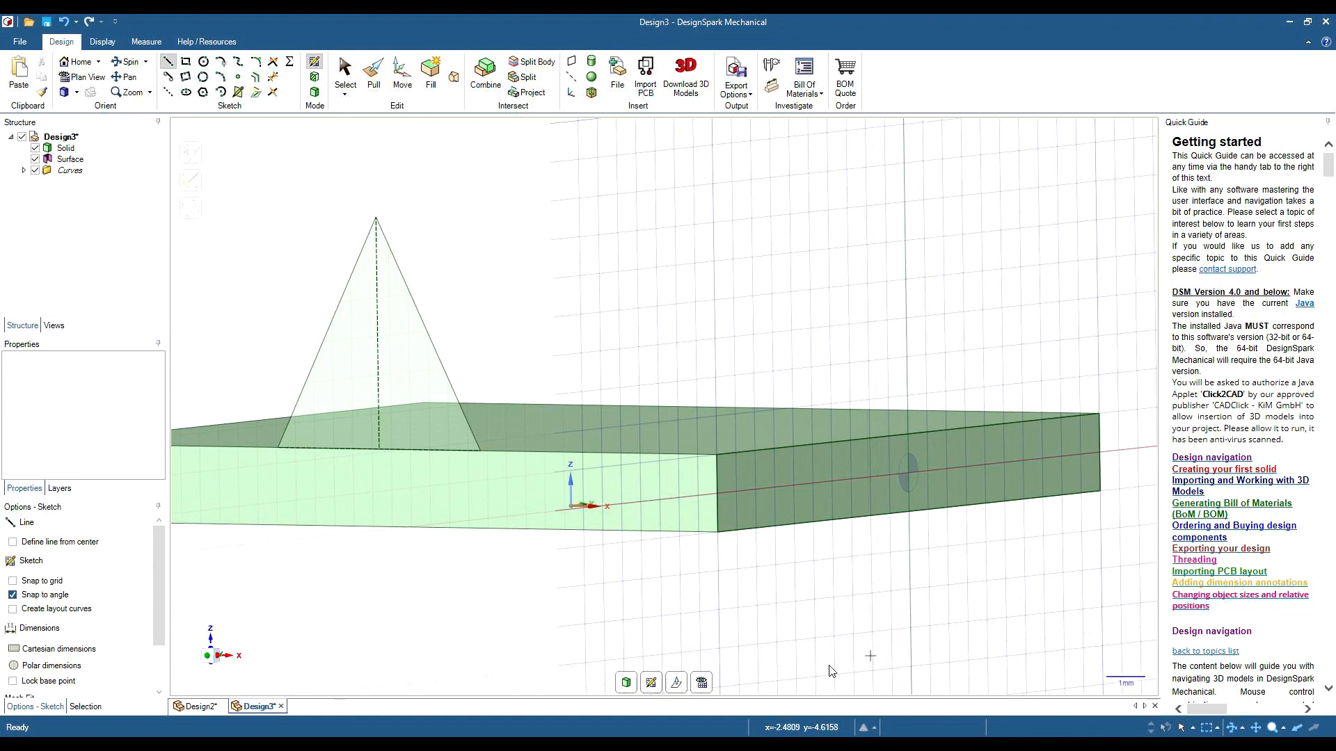
Move the sketch grid 10 mm inward from the side face to the plate's middle plane
click(676, 683)
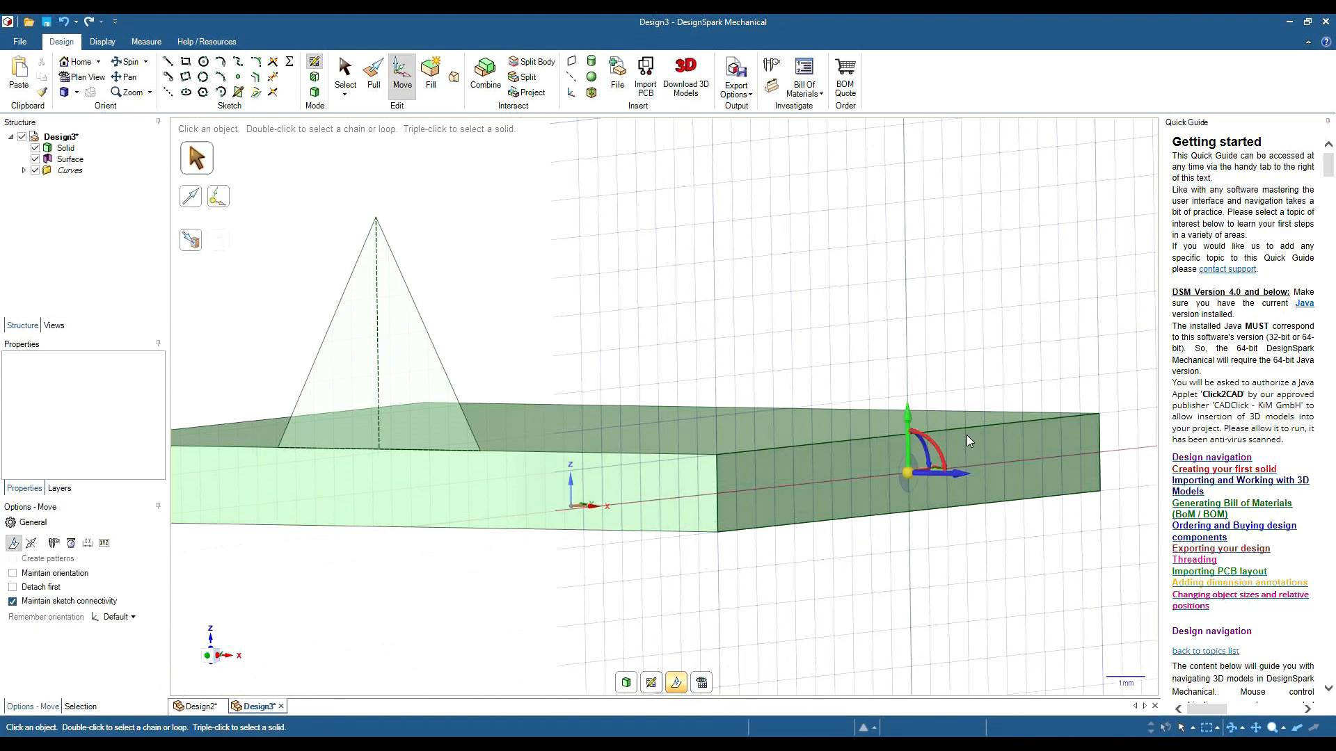
mouse_move(958, 474)
mouse_down()
mouse_move(862, 476)
mouse_move(934, 475)
mouse_up()
key(space)
text(10)
key(Return)
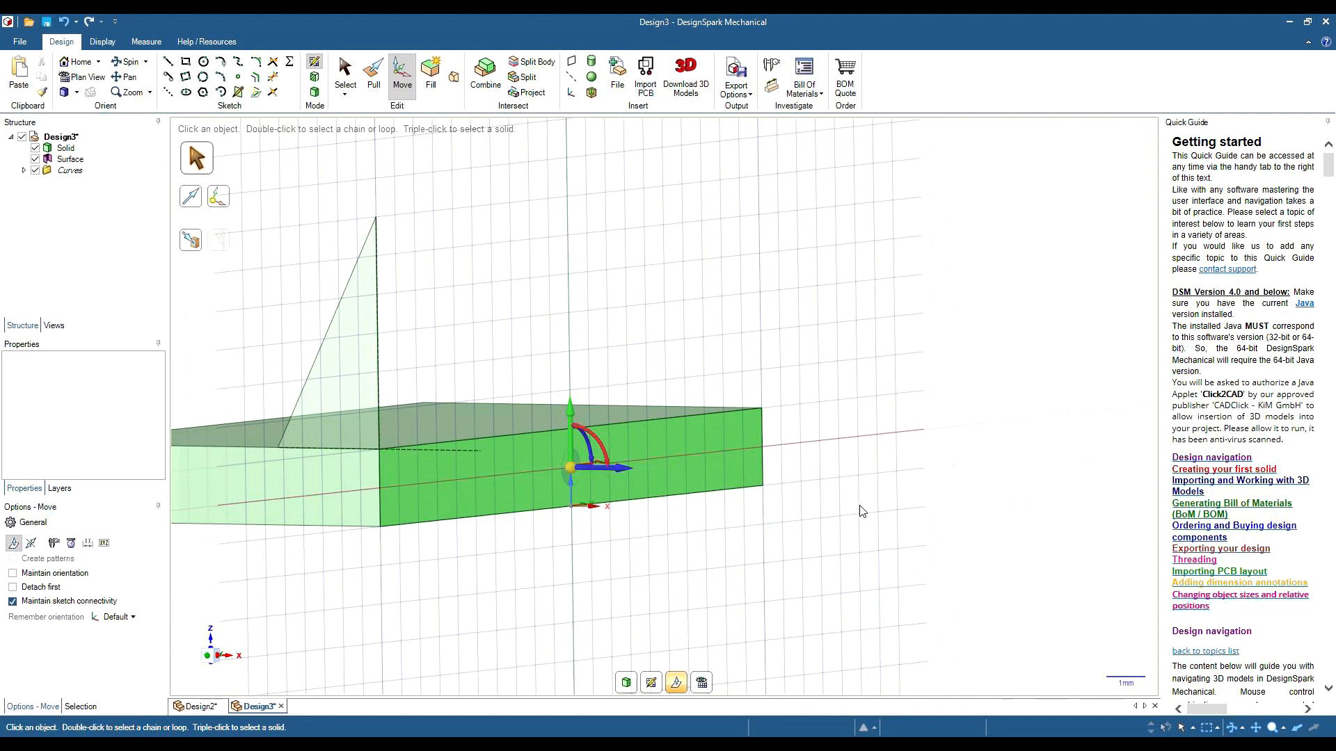
Draw a line from the triangle's apex down to the midpoint of the plate's opposite upper edge
middle_drag(862, 511, 854, 505)
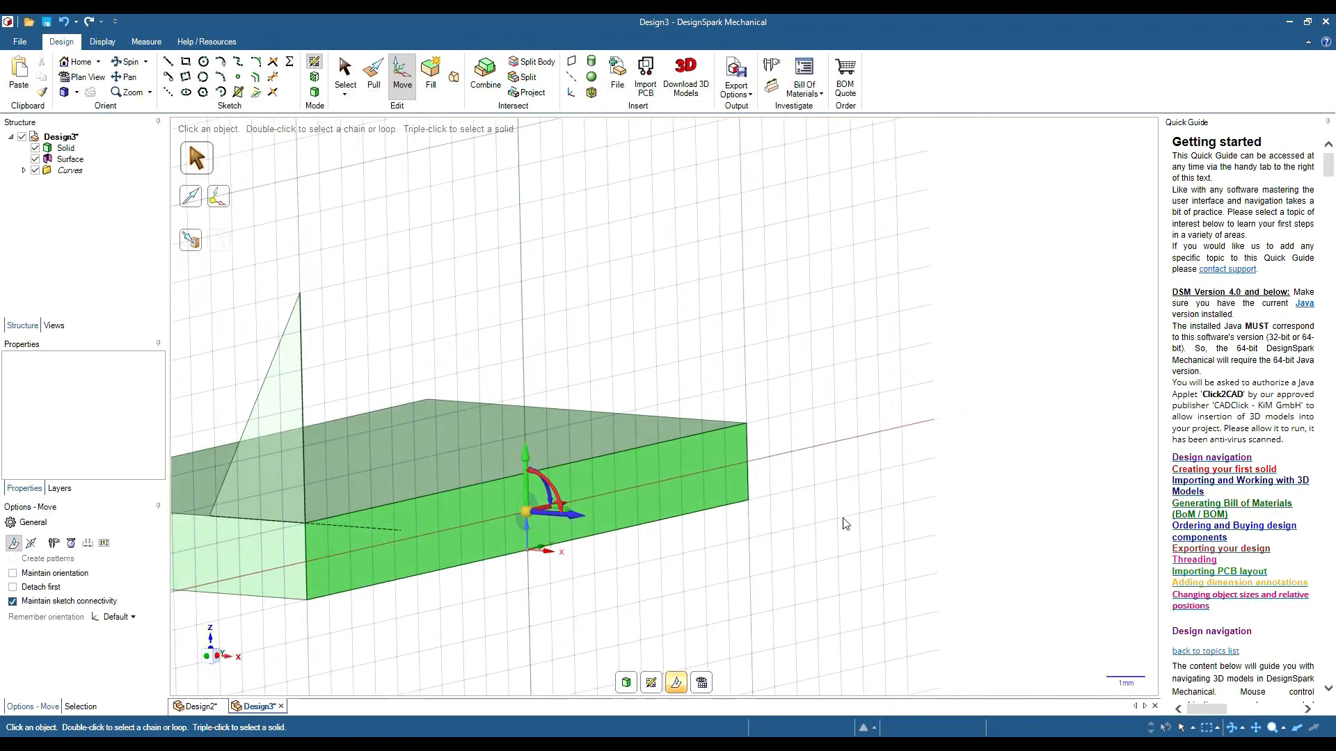
click(168, 62)
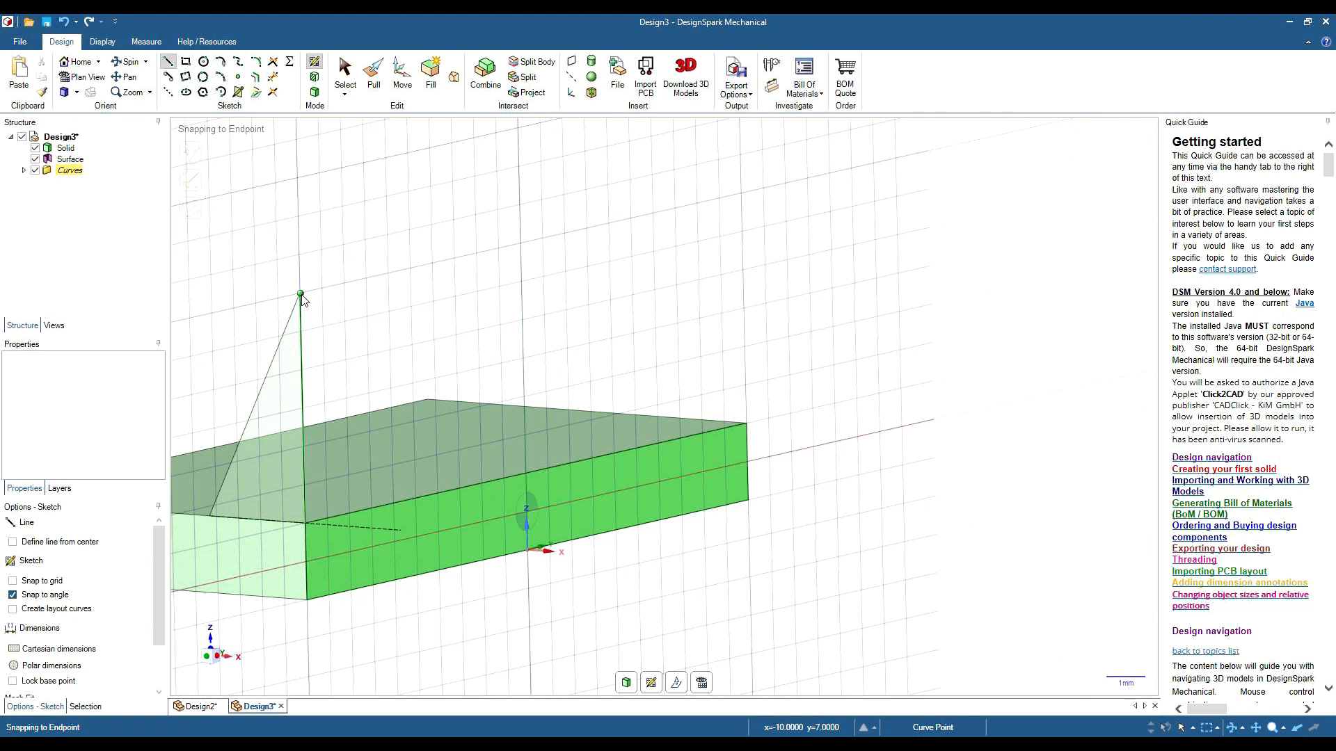
click(301, 294)
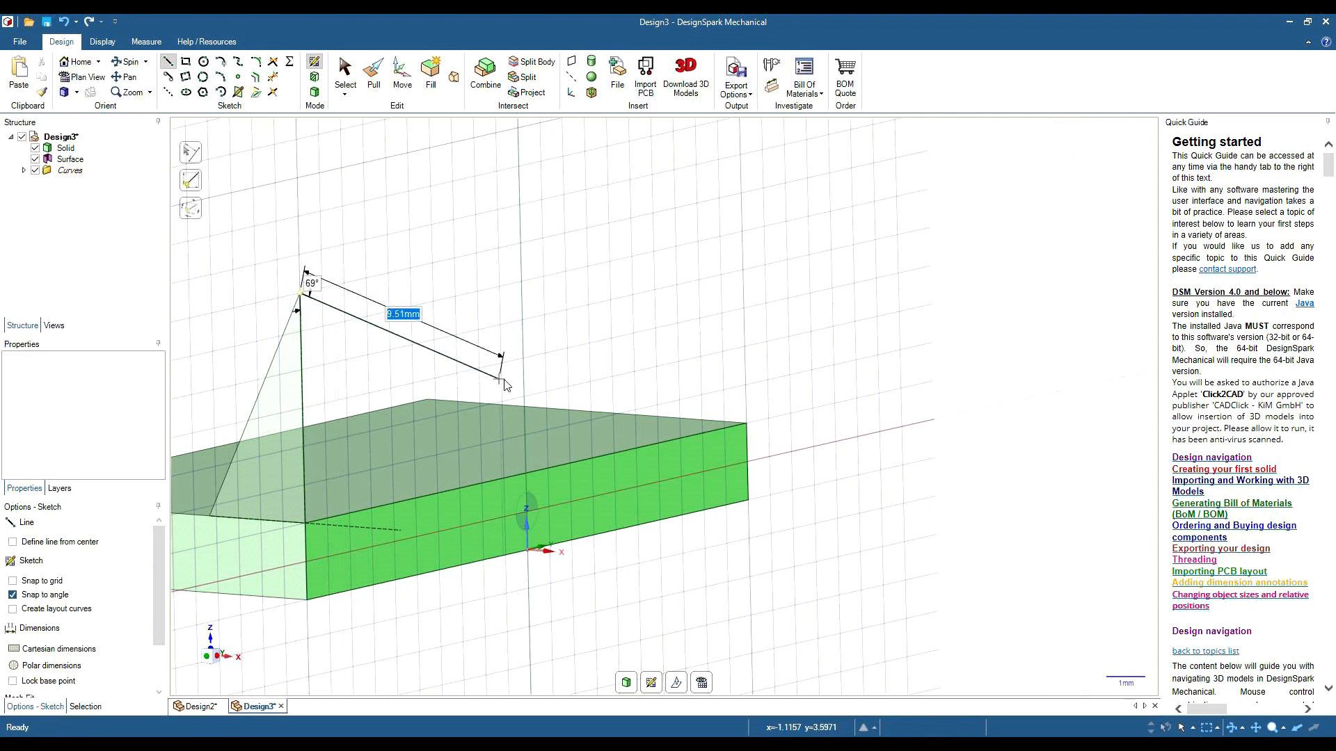
click(747, 423)
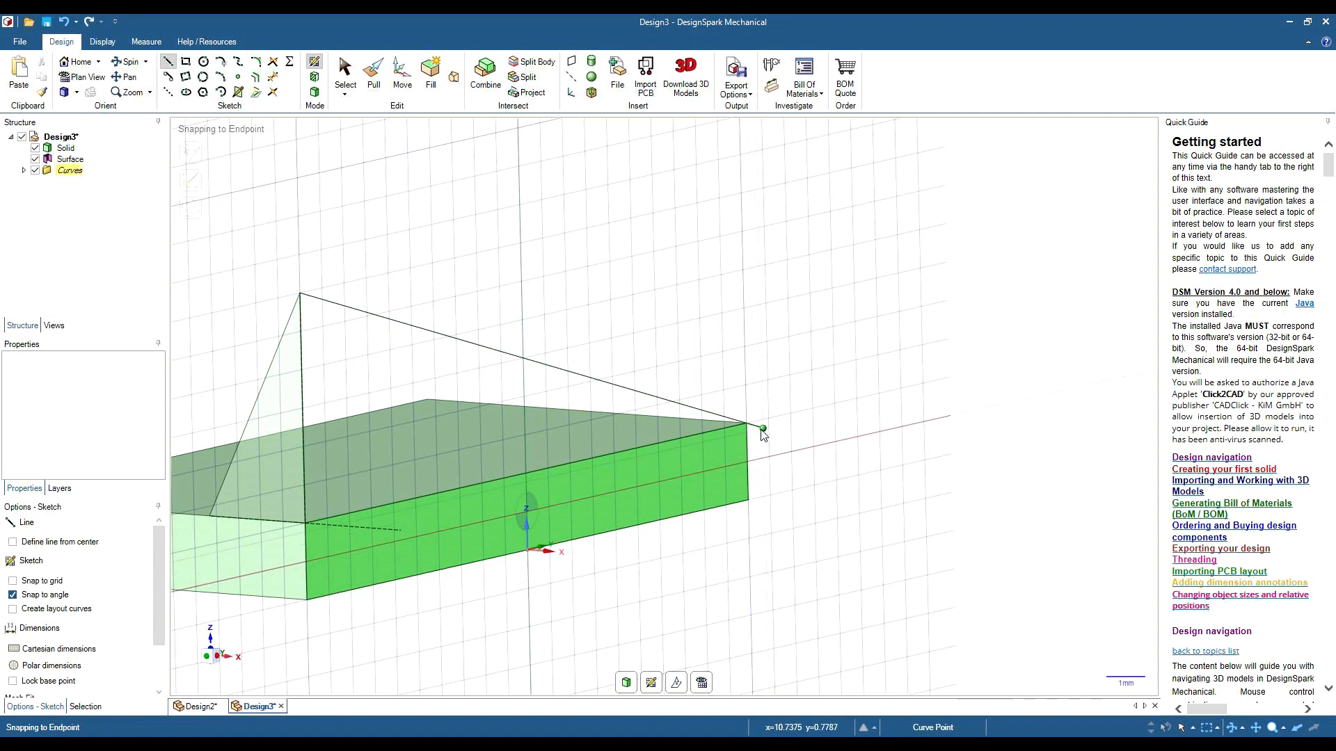
key(Escape)
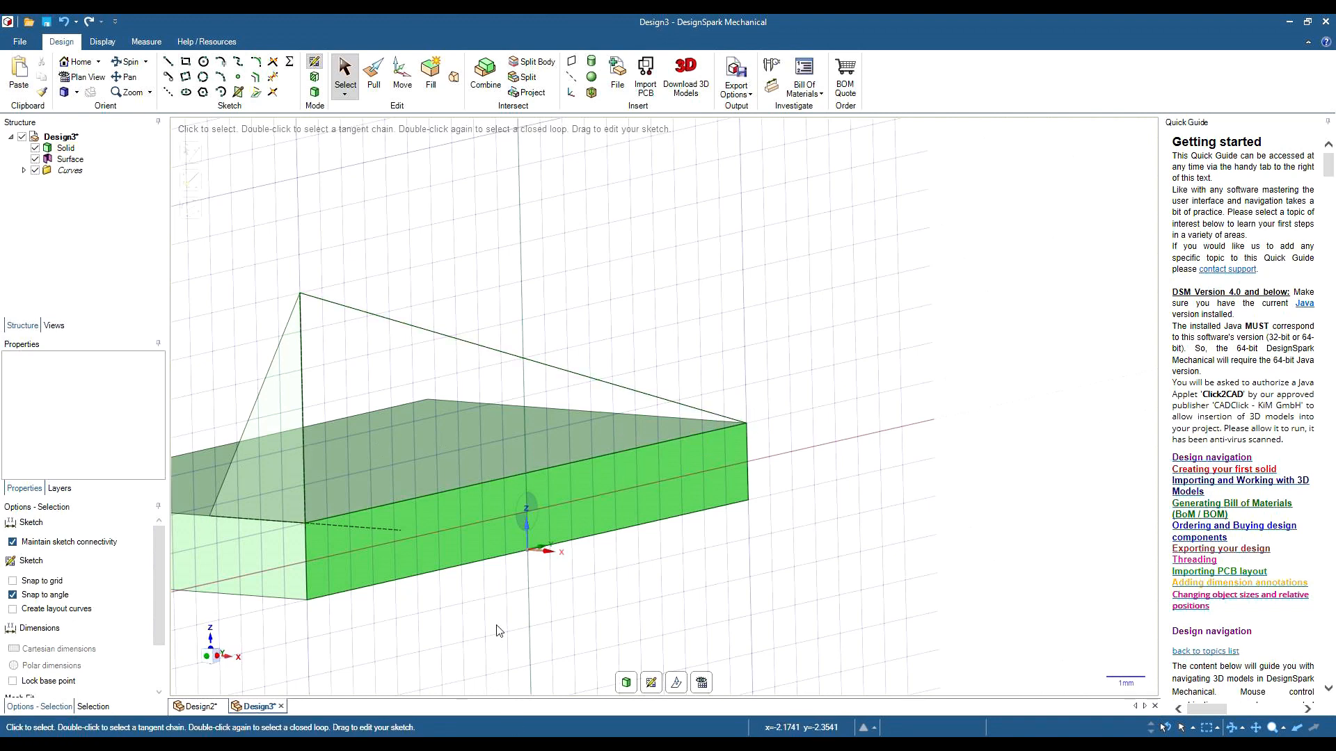
Sketch a line on the plate's upper face from the far edge's midpoint to one base corner of the upright triangle
click(650, 683)
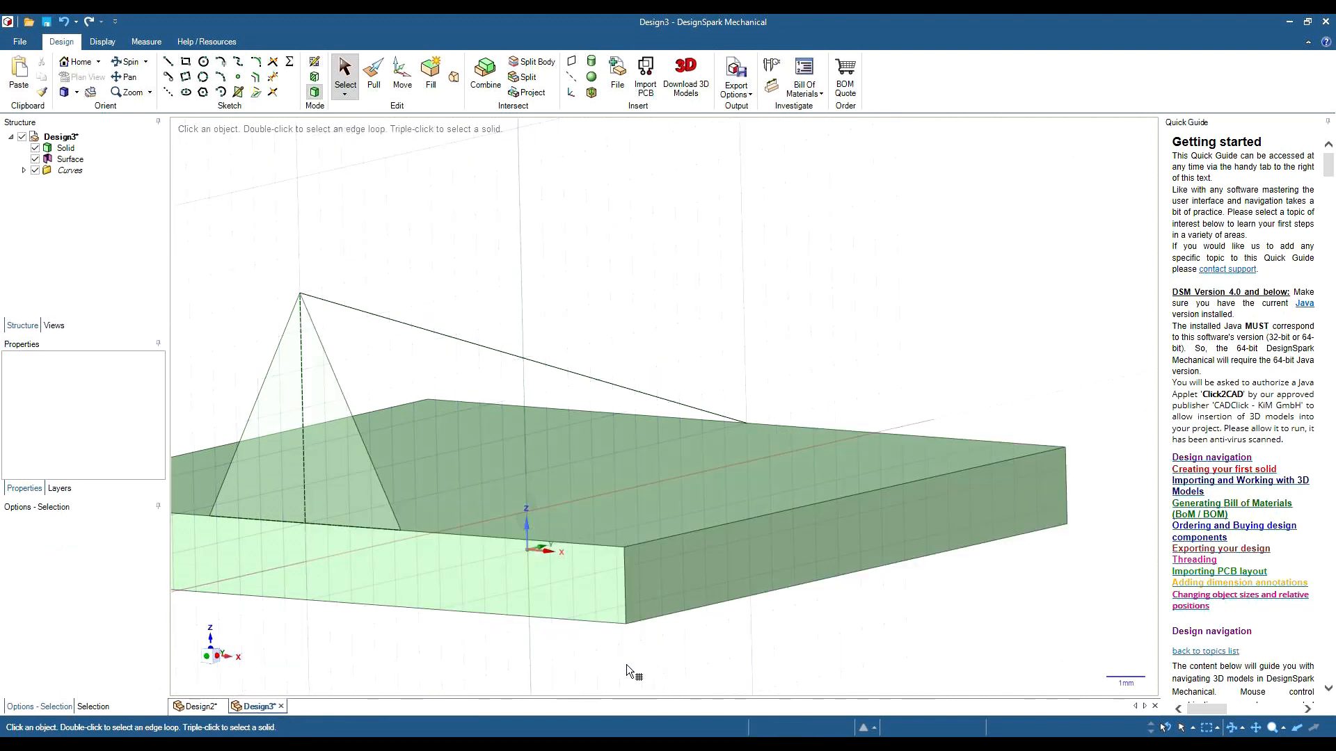
click(616, 495)
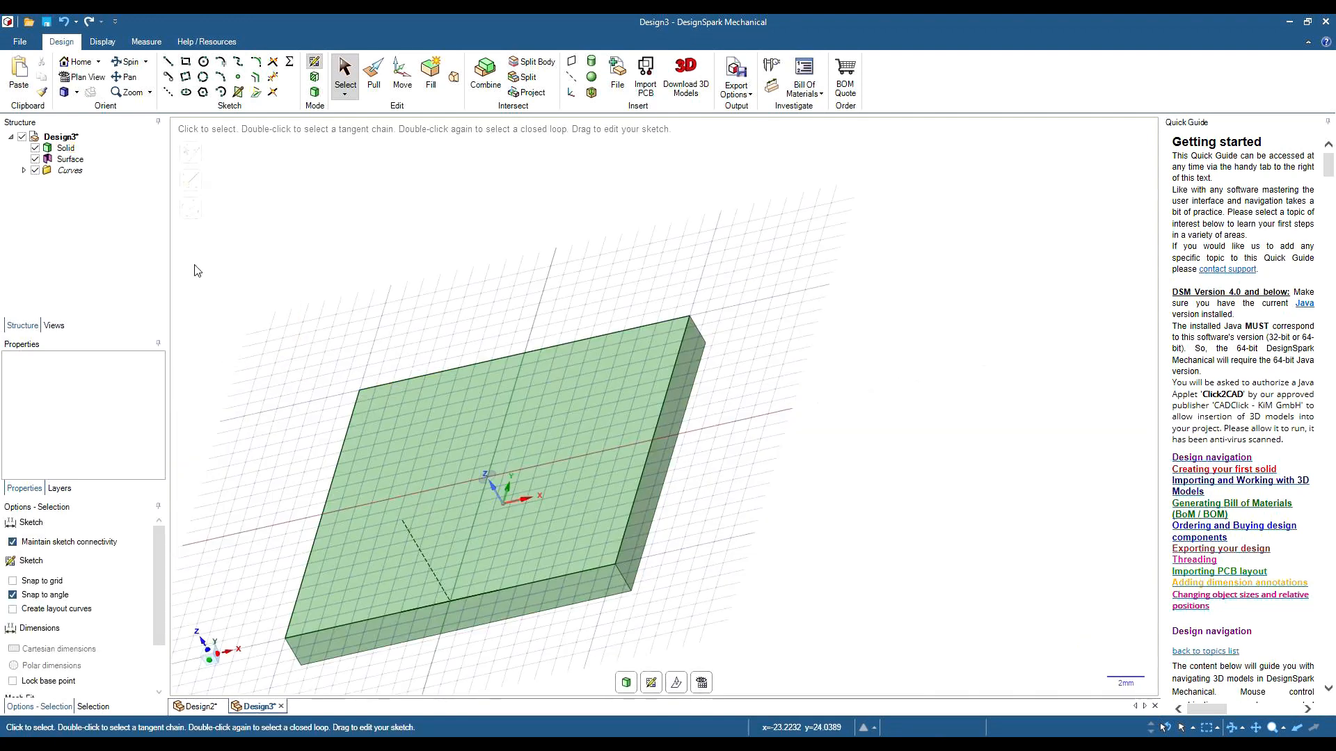
click(314, 93)
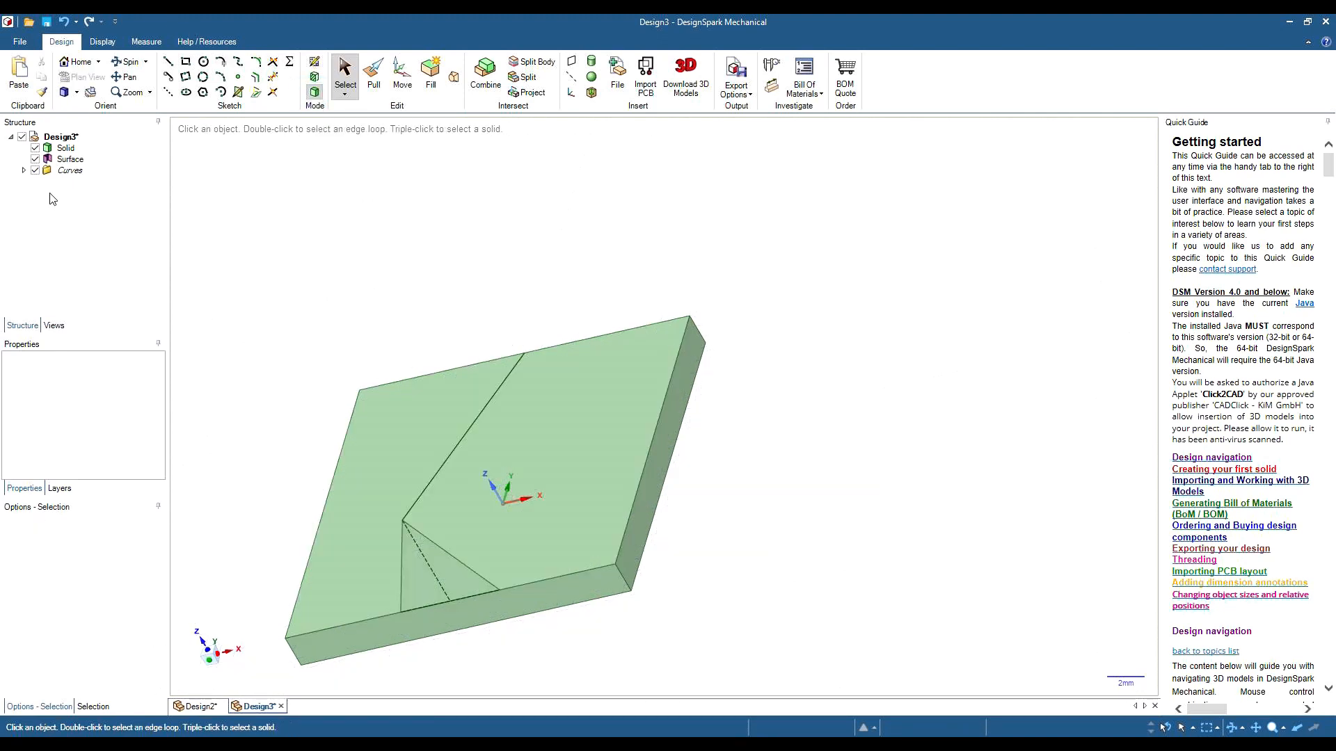
click(168, 64)
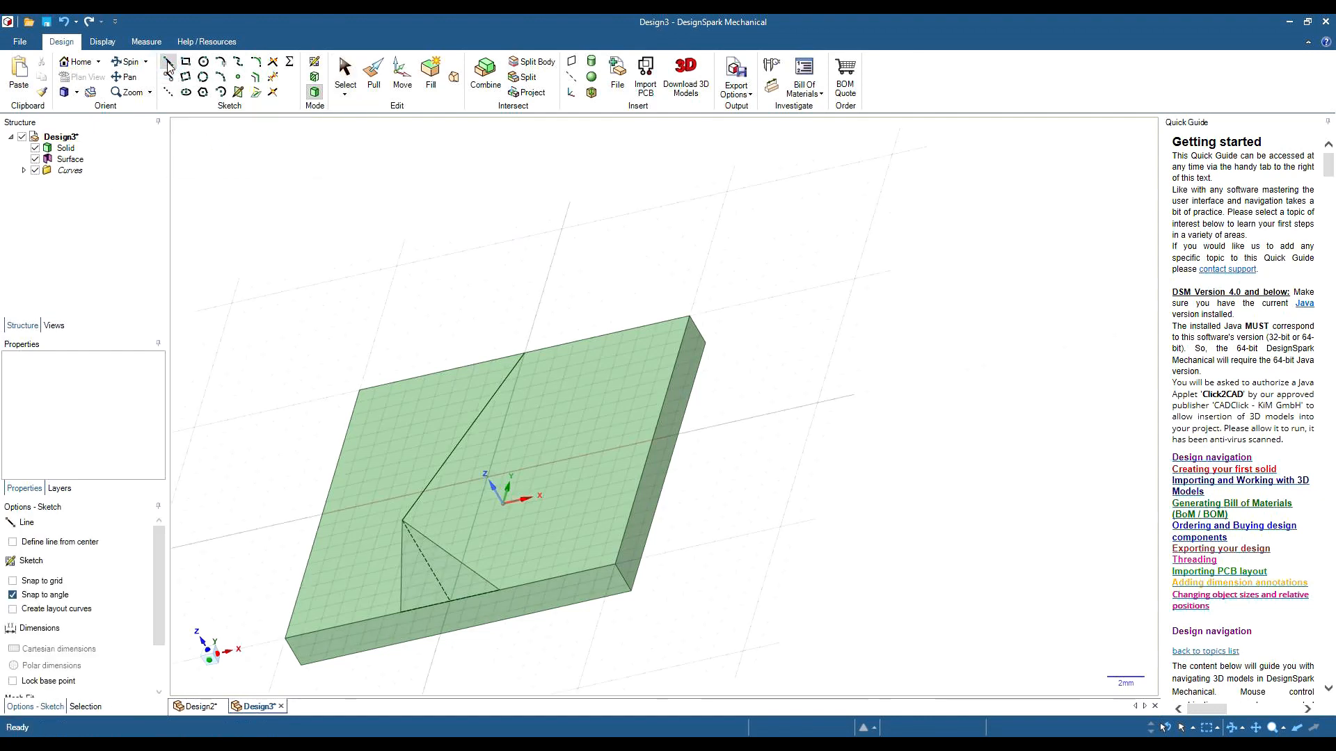
click(576, 428)
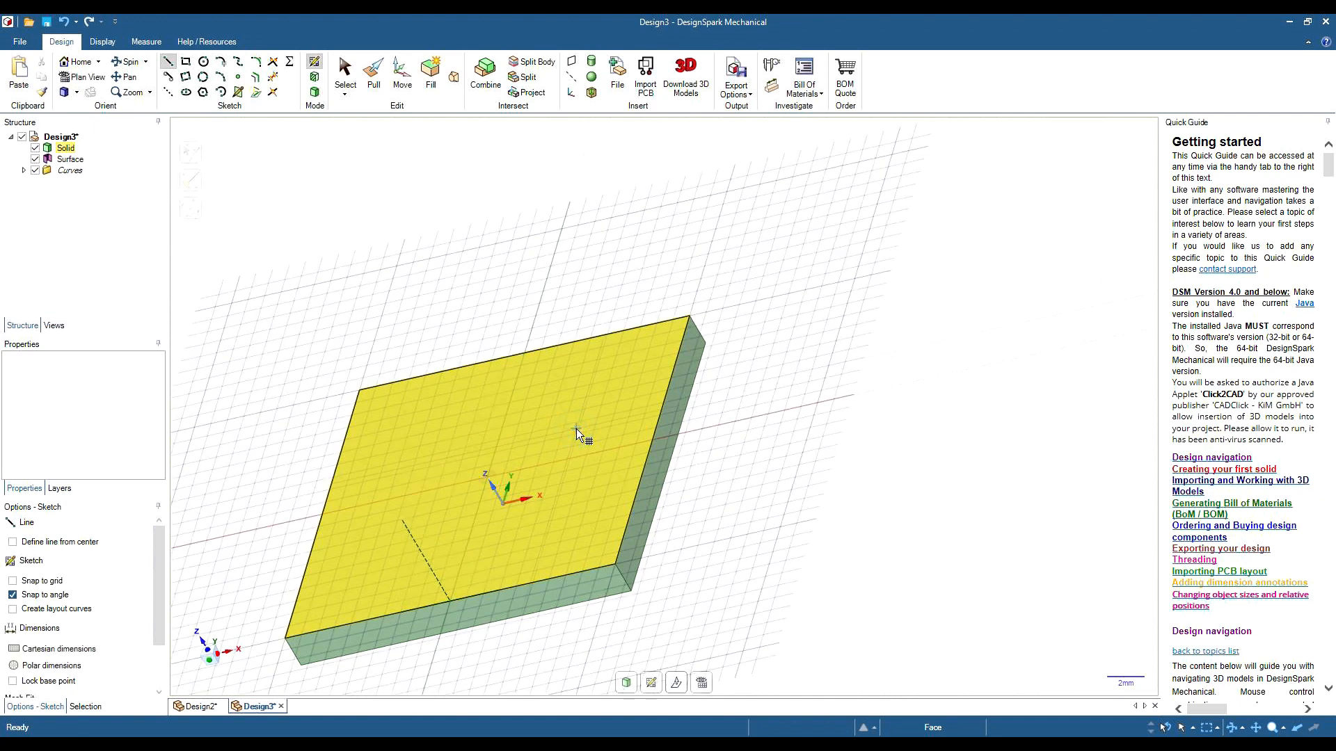
click(524, 352)
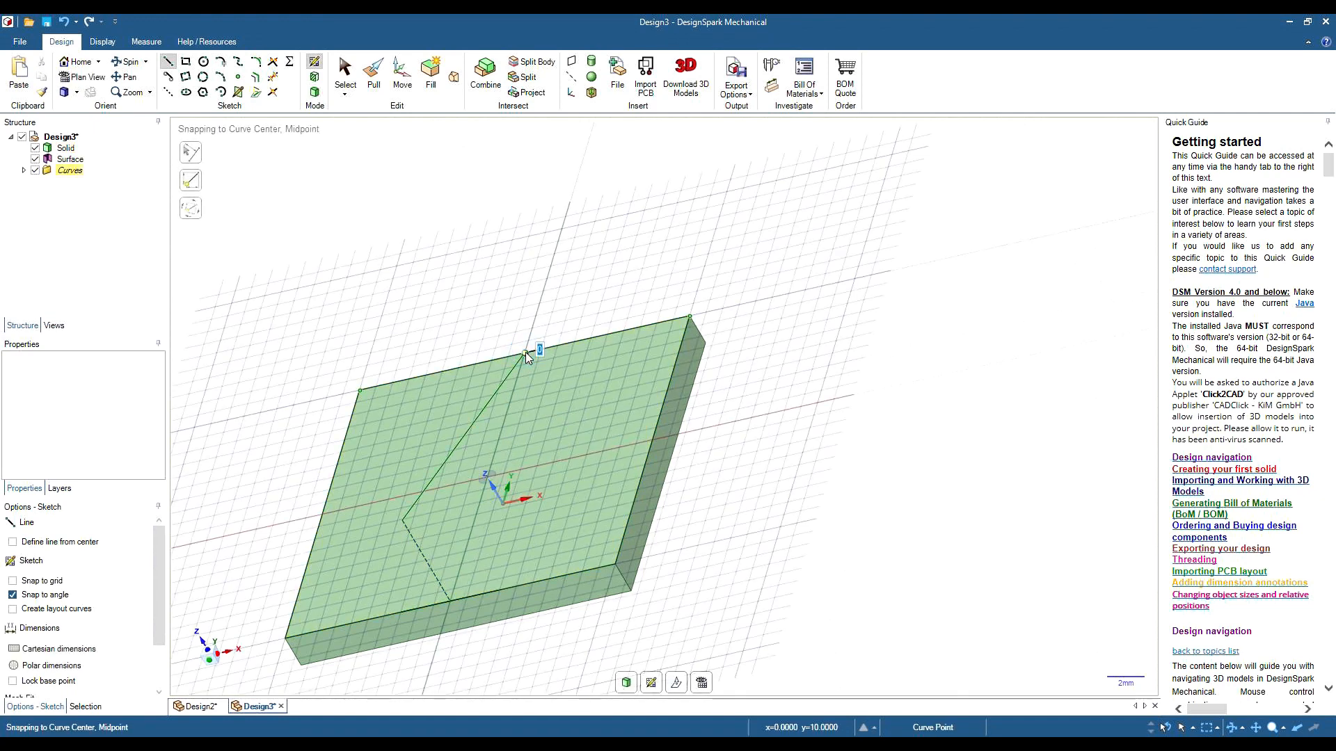
scroll(502, 593, down, 2)
scroll(502, 592, up, 4)
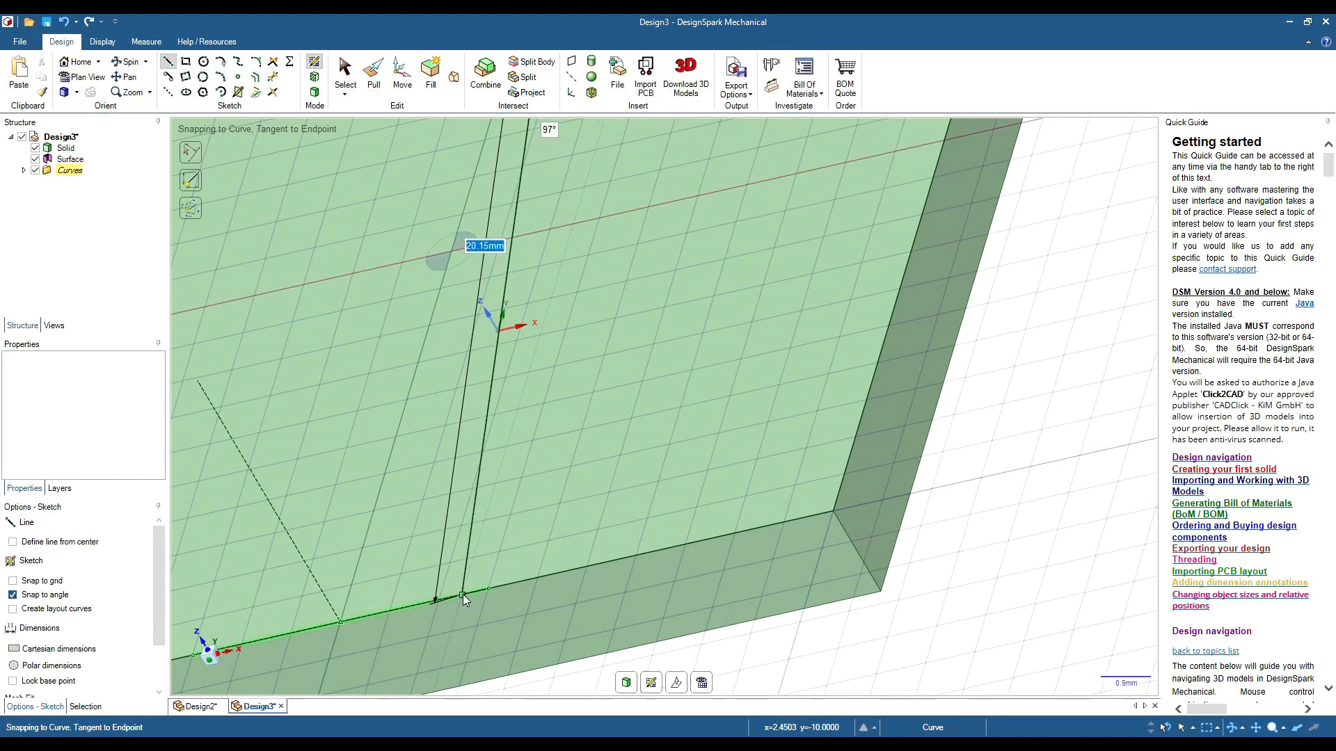
click(488, 589)
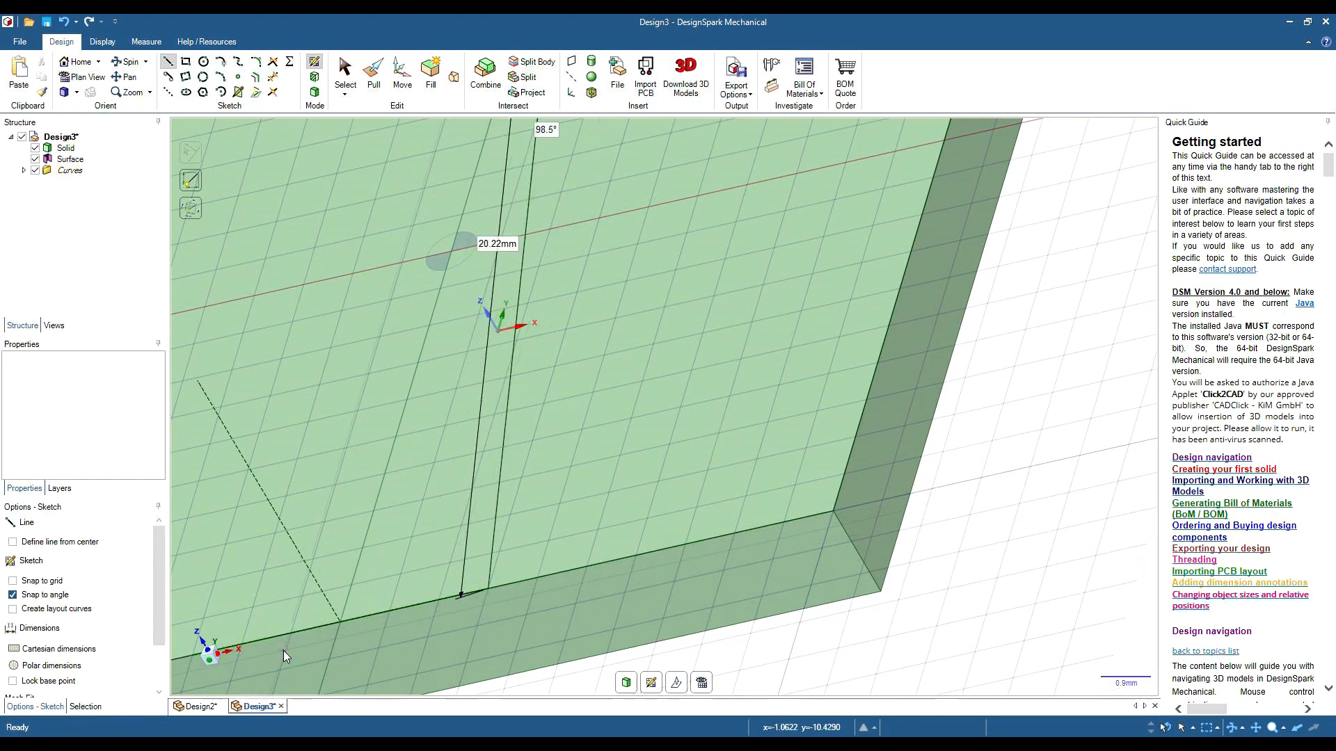
Draw a second line from the same edge midpoint to the upright triangle's other base corner
scroll(252, 594, down, 3)
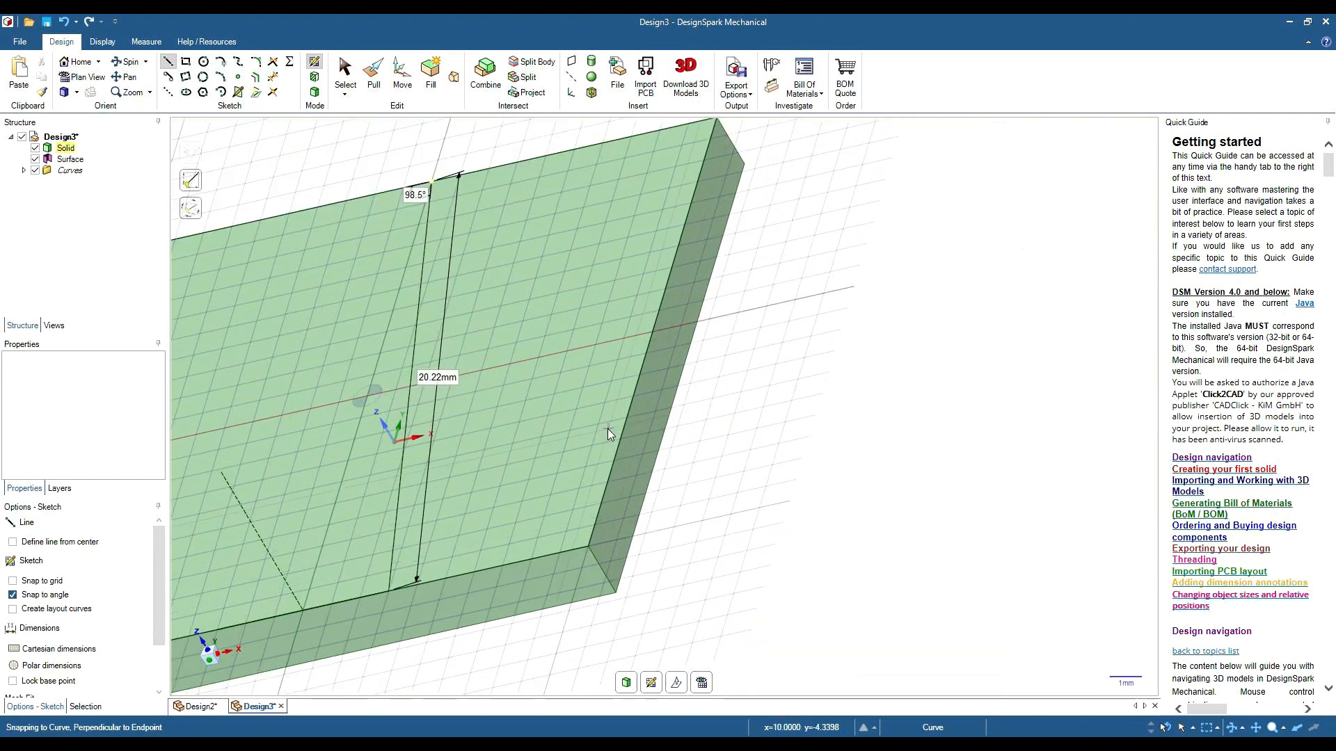
key(shift)
shift+middle_drag(328, 433, 776, 382)
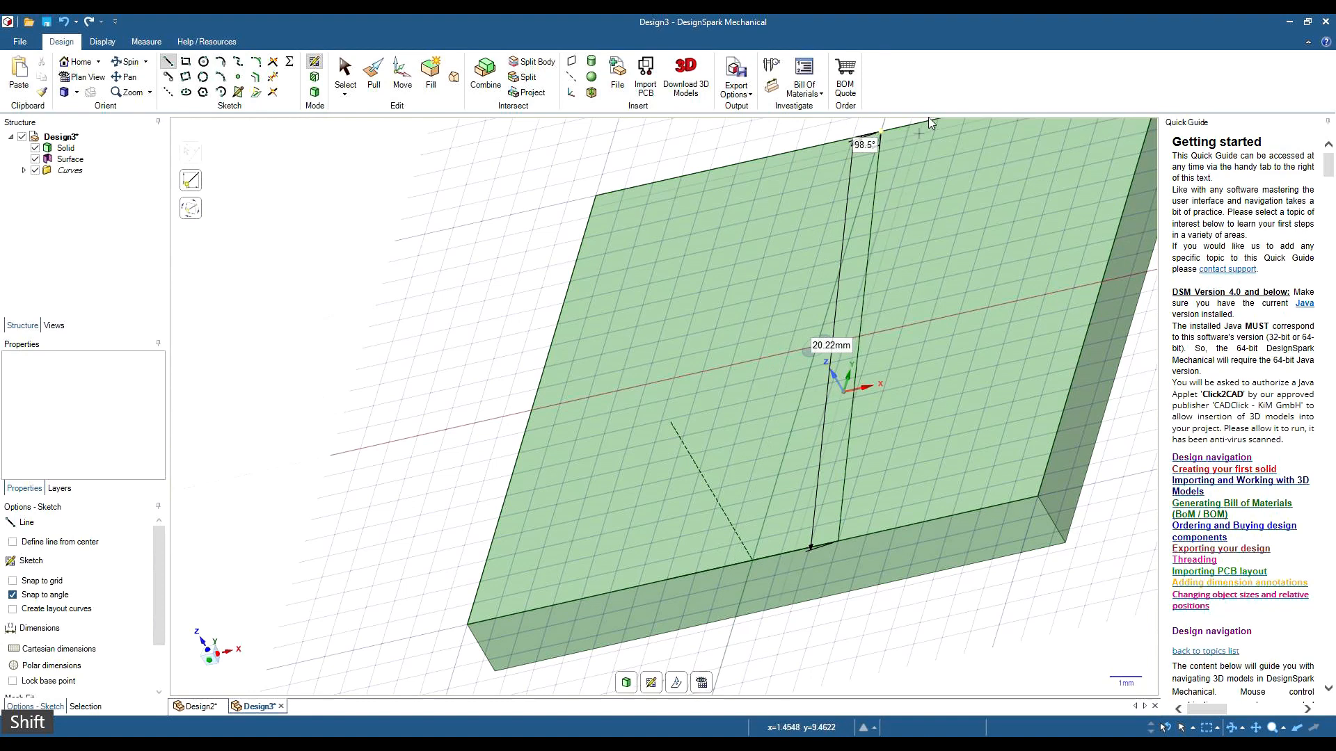
click(882, 131)
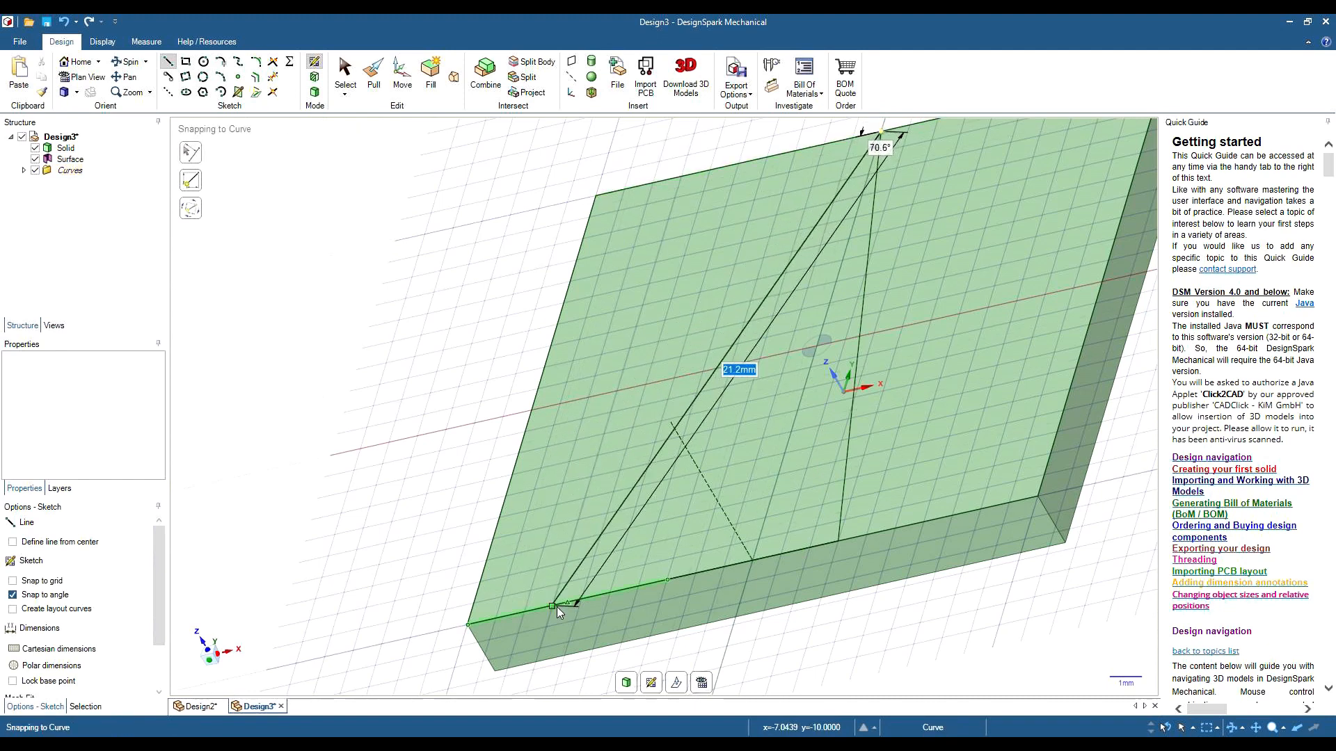
click(666, 579)
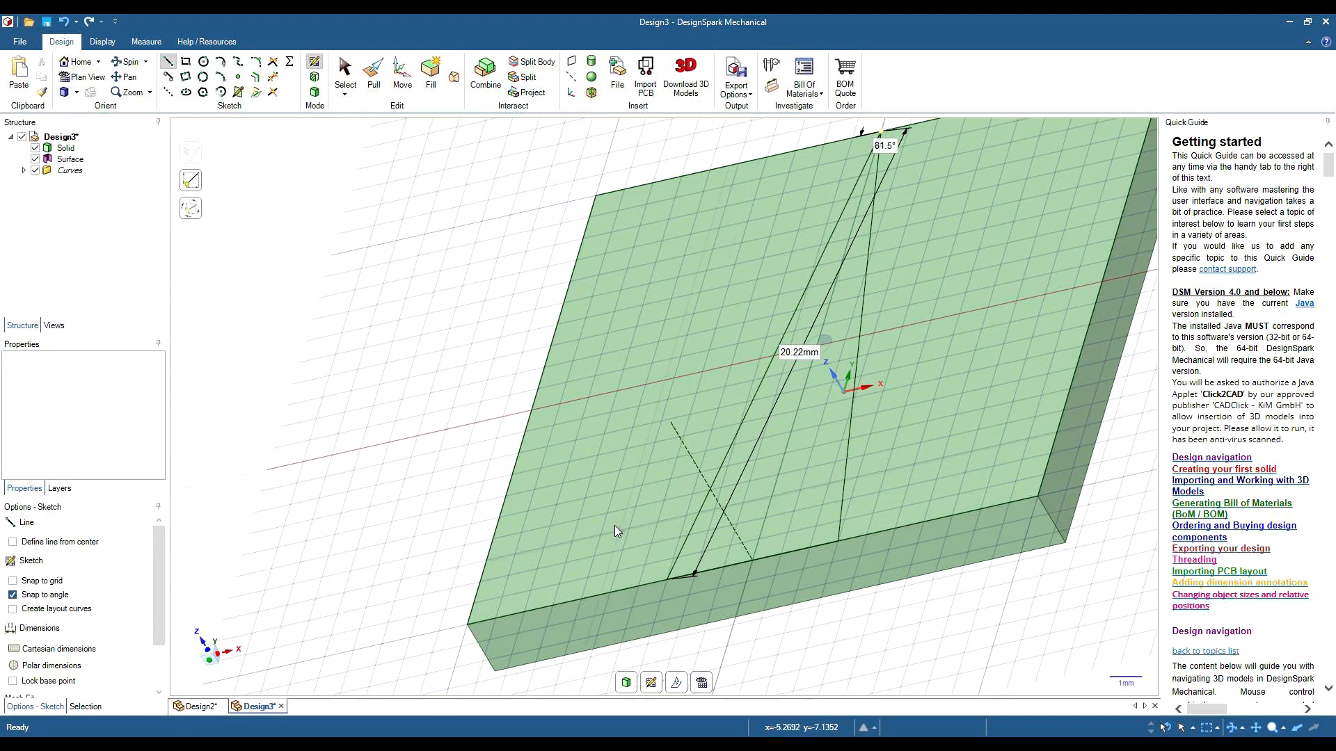
Leave the sketch and create a blend surface between the triangle's sloping side edge and the raised ridge line
click(453, 77)
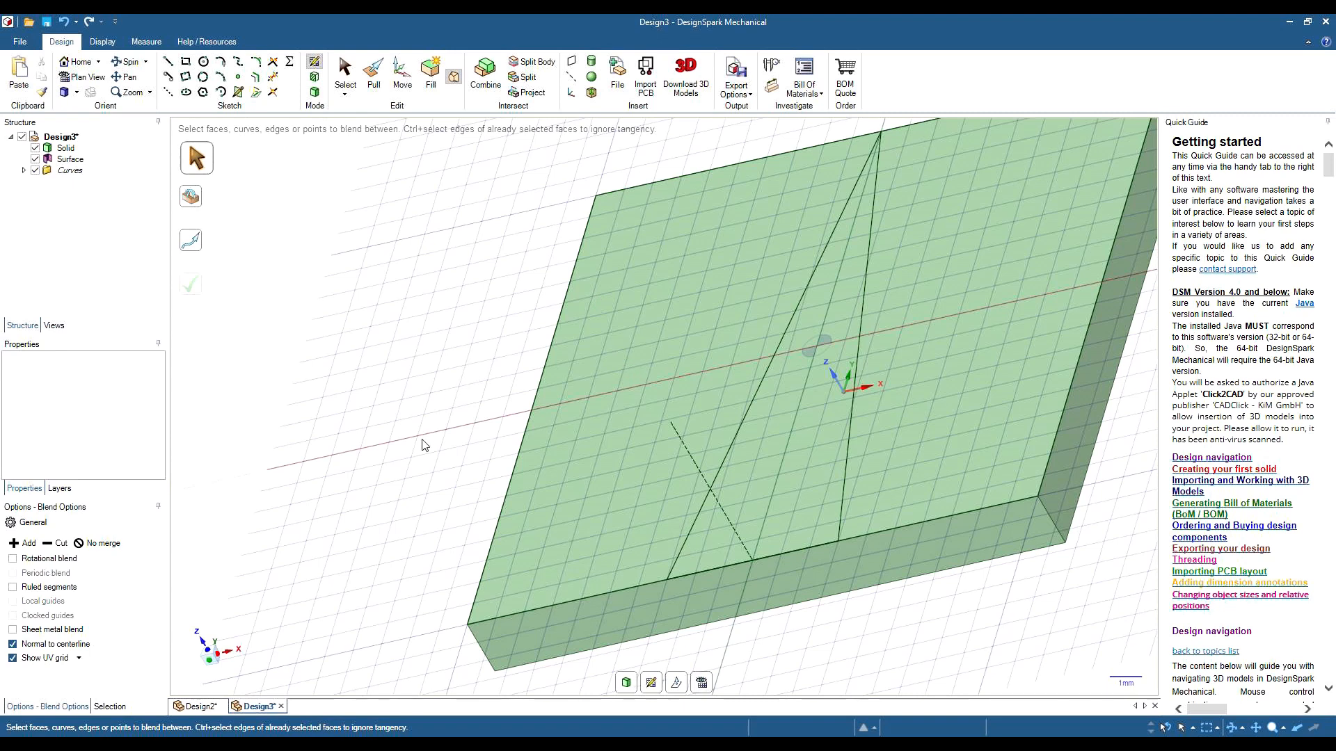
click(314, 93)
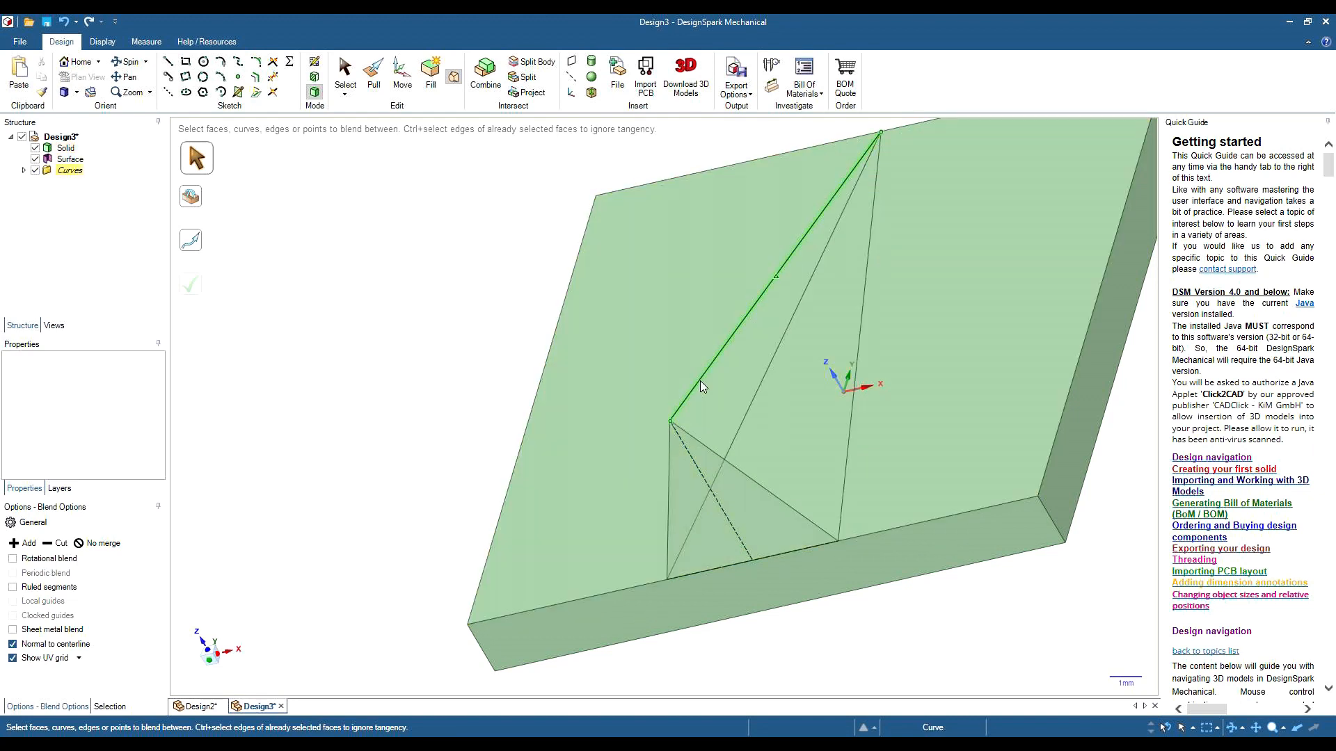
click(791, 507)
ctrl+click(761, 296)
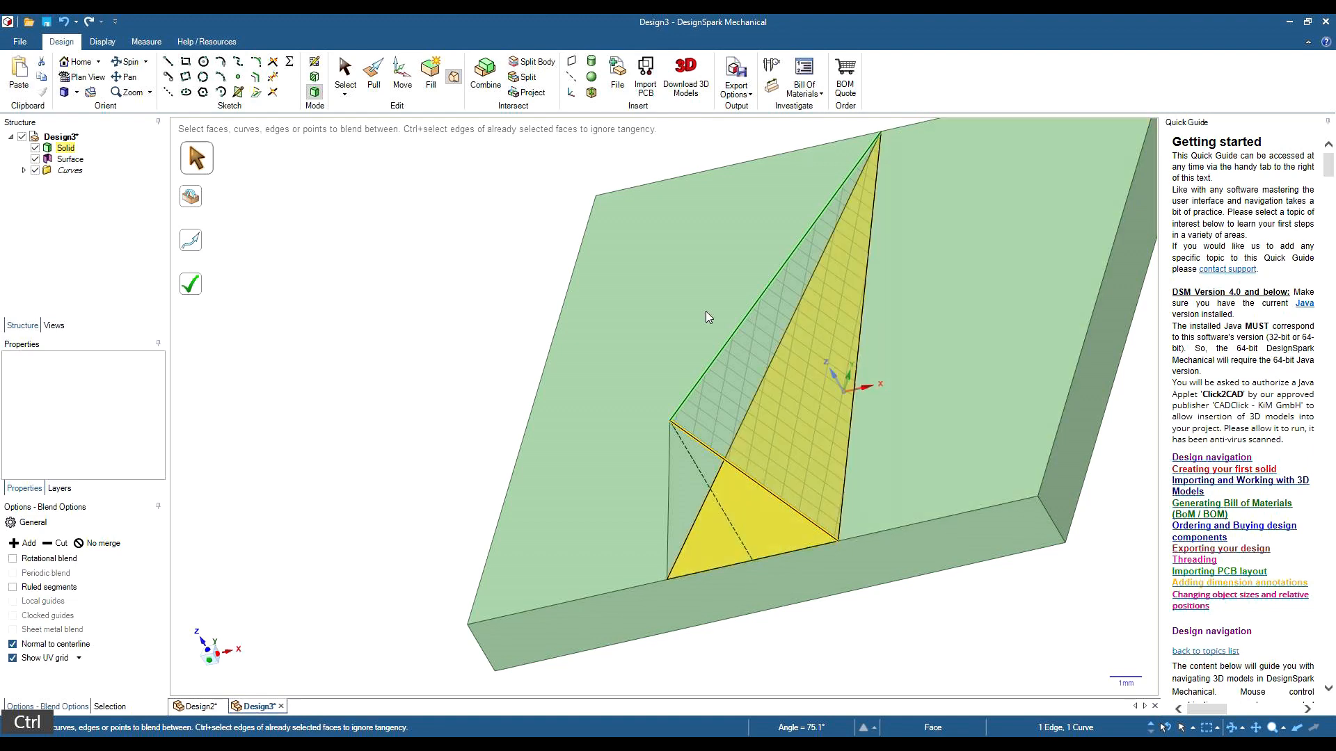
click(196, 285)
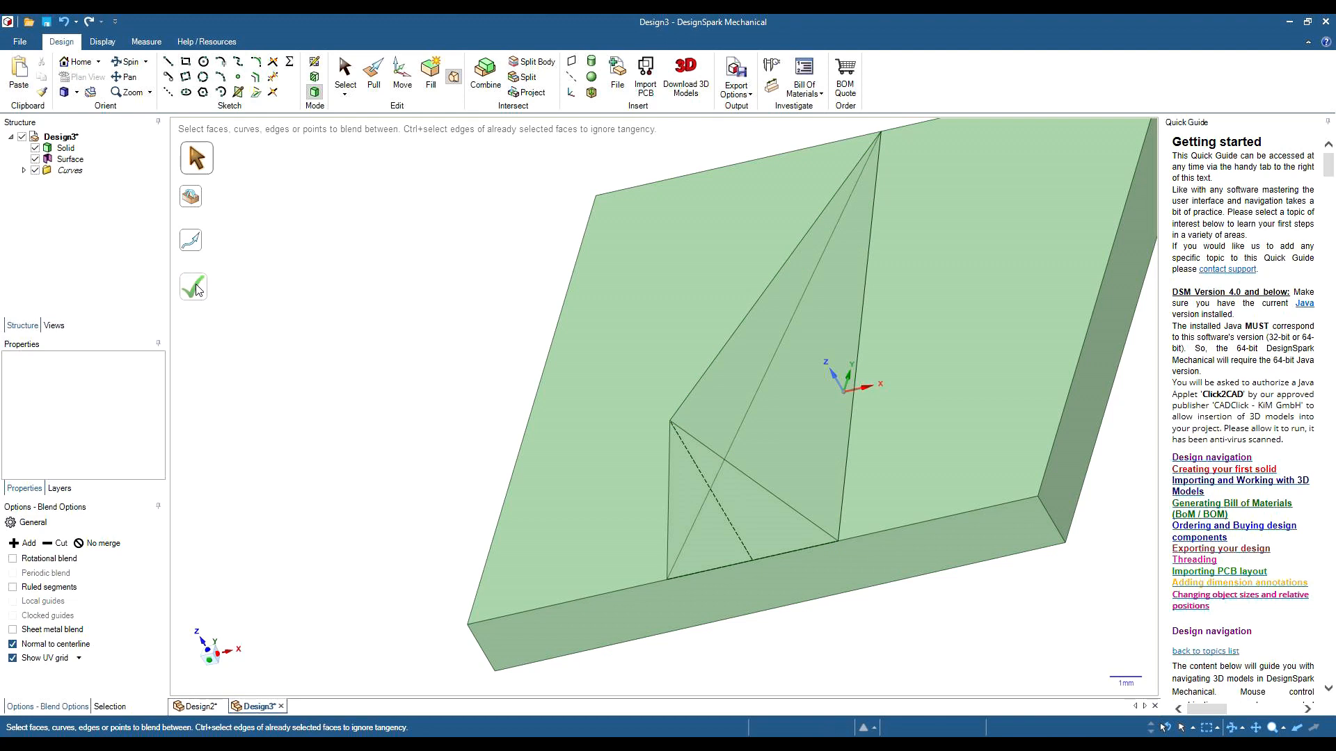
Blend a surface on the opposite side between the base line, the ridge line and the triangle's other sloping edge
middle_drag(328, 359, 406, 348)
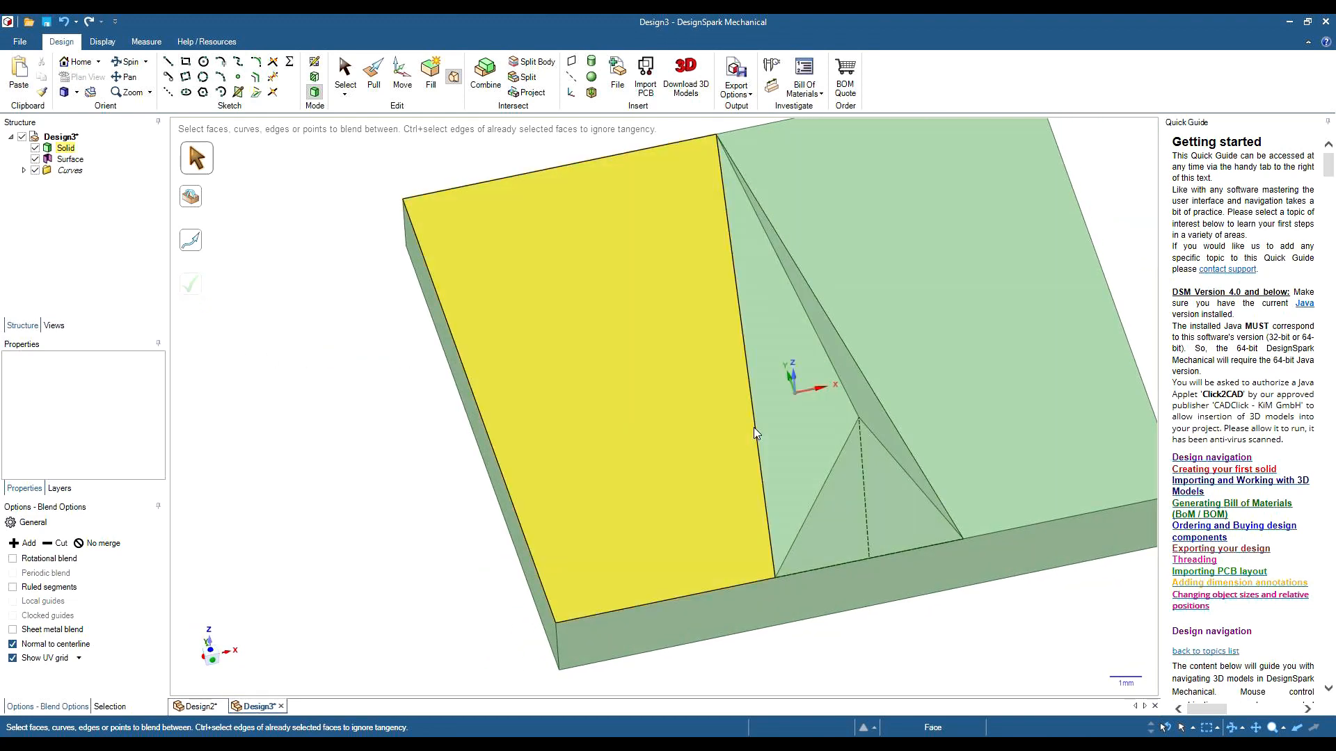
click(757, 424)
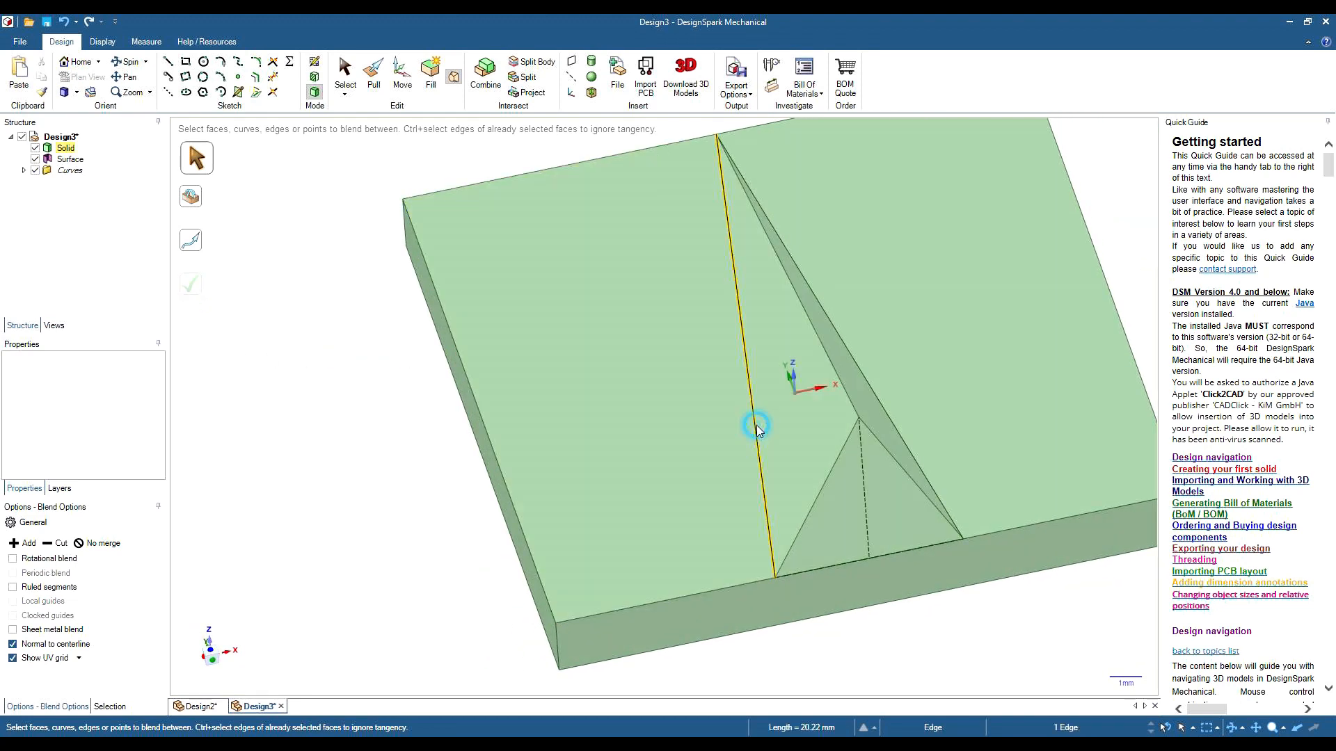
ctrl+click(829, 367)
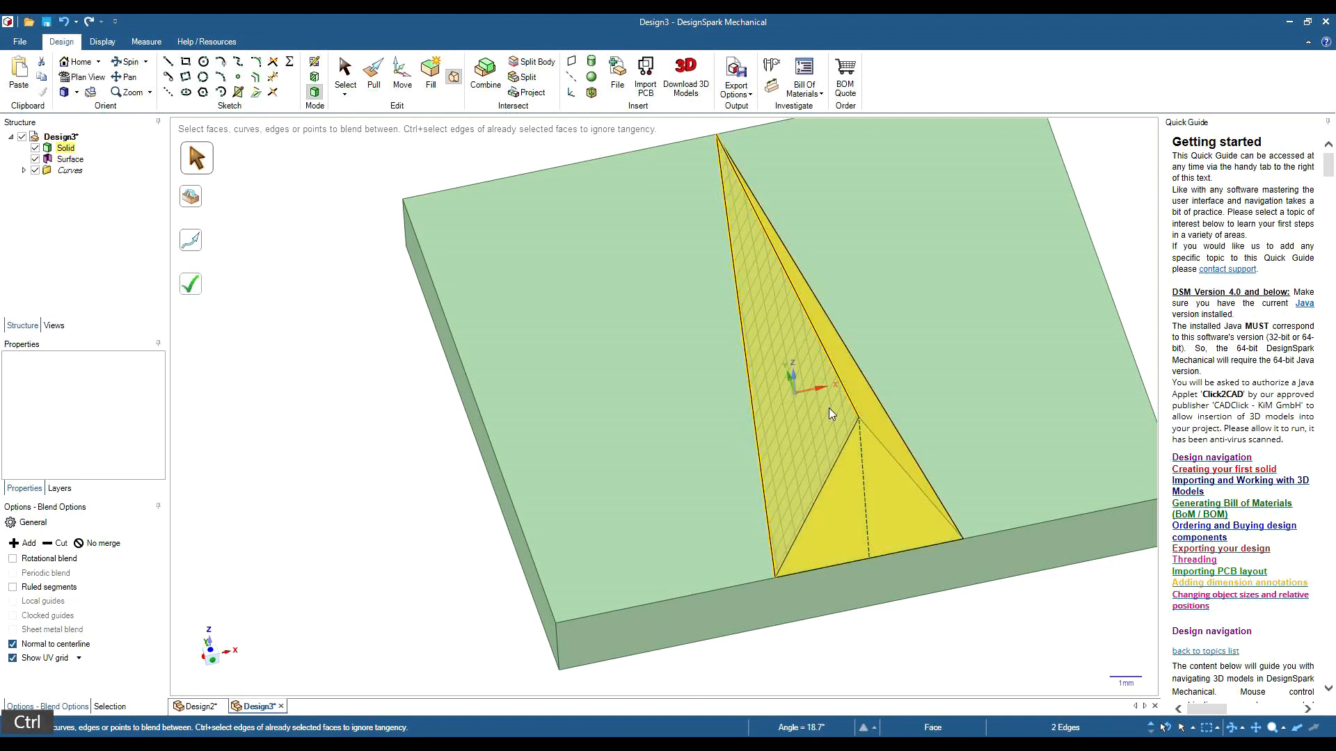
ctrl+click(829, 467)
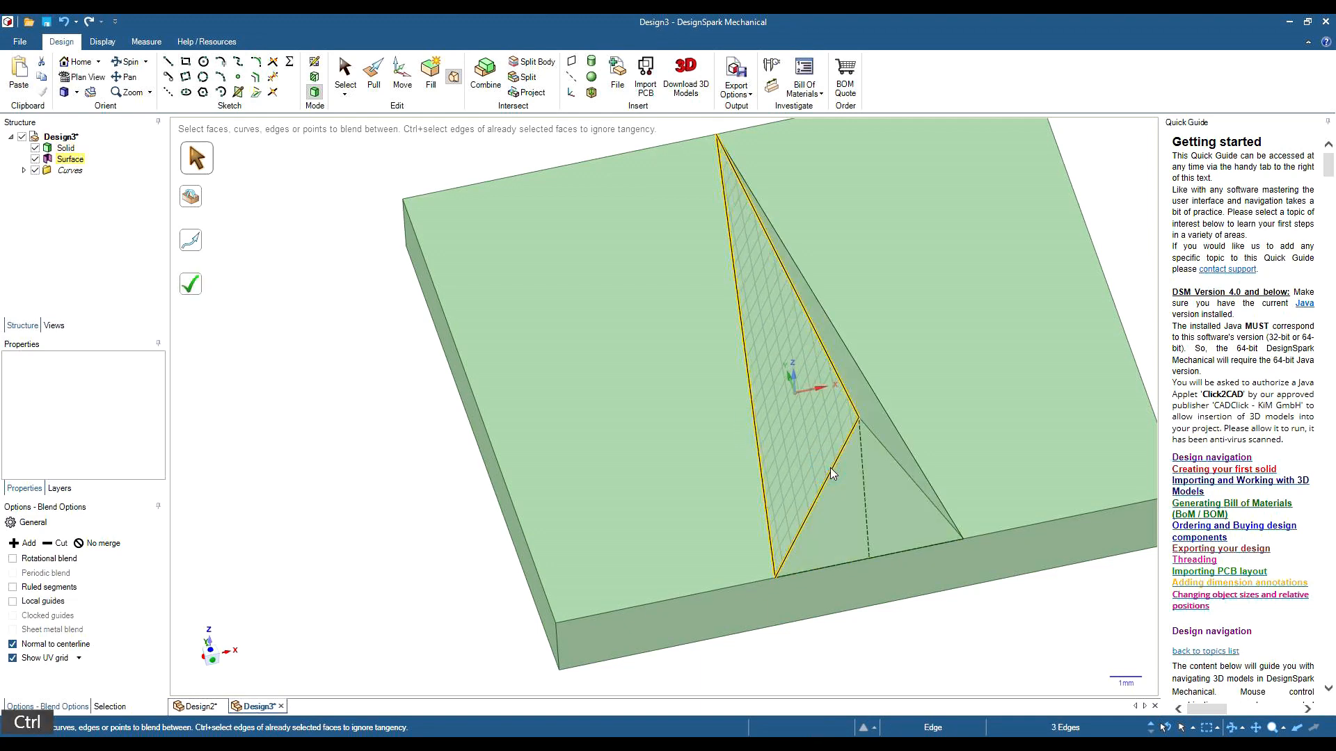
click(187, 282)
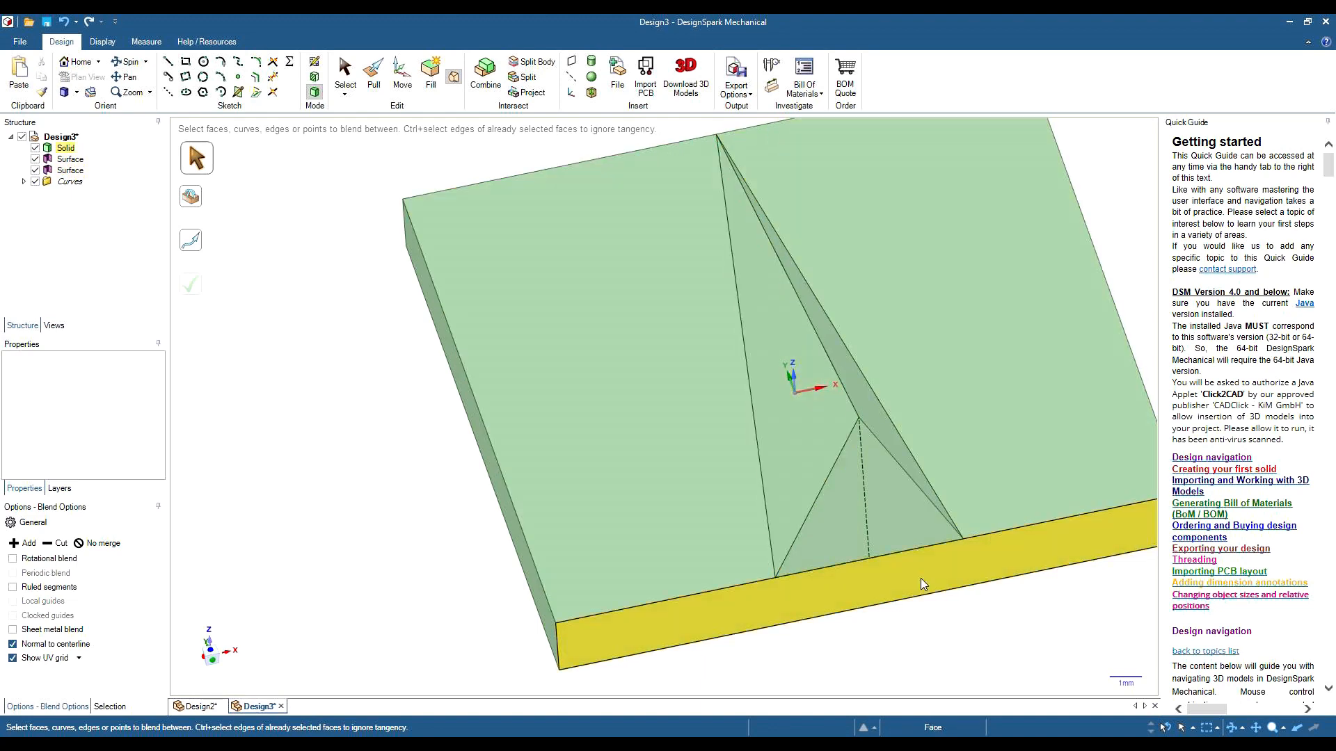
Select the plate and both surface bodies and combine them into one solid
scroll(540, 402, down, 3)
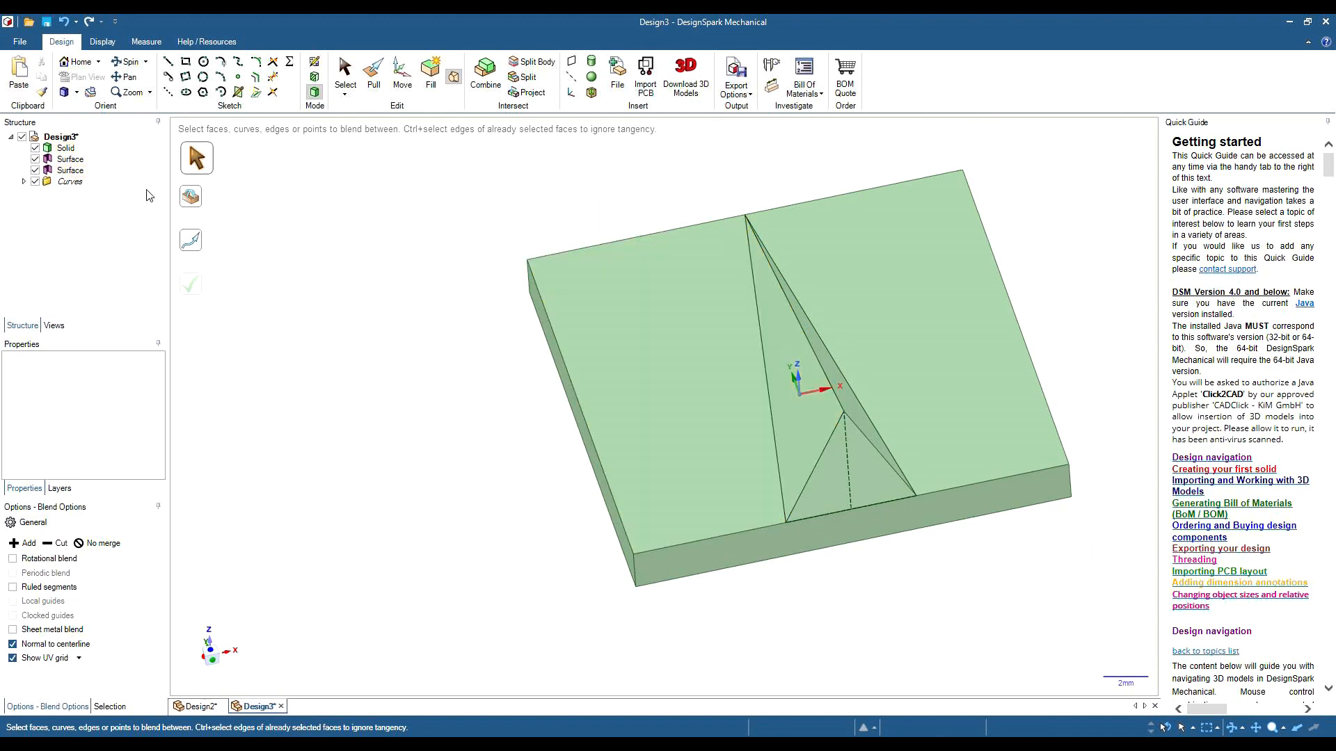
click(344, 73)
drag(488, 153, 1115, 621)
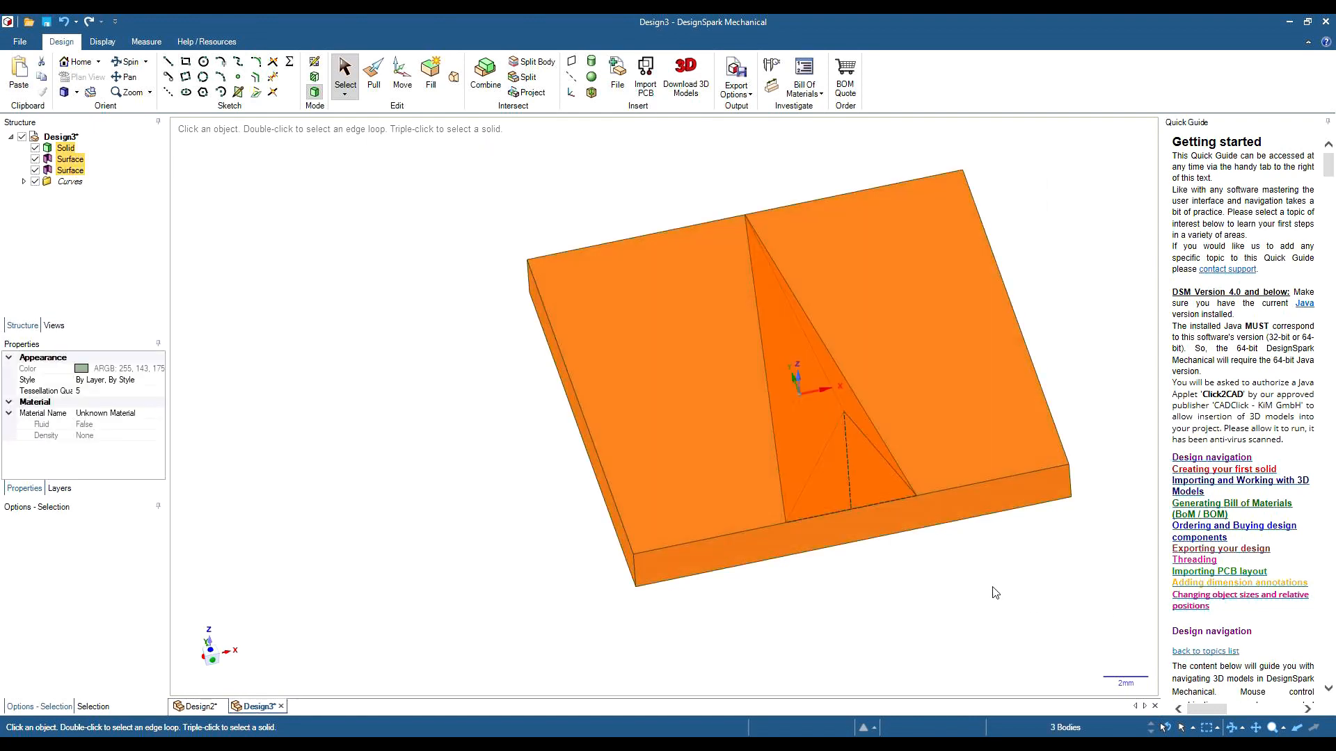
click(487, 72)
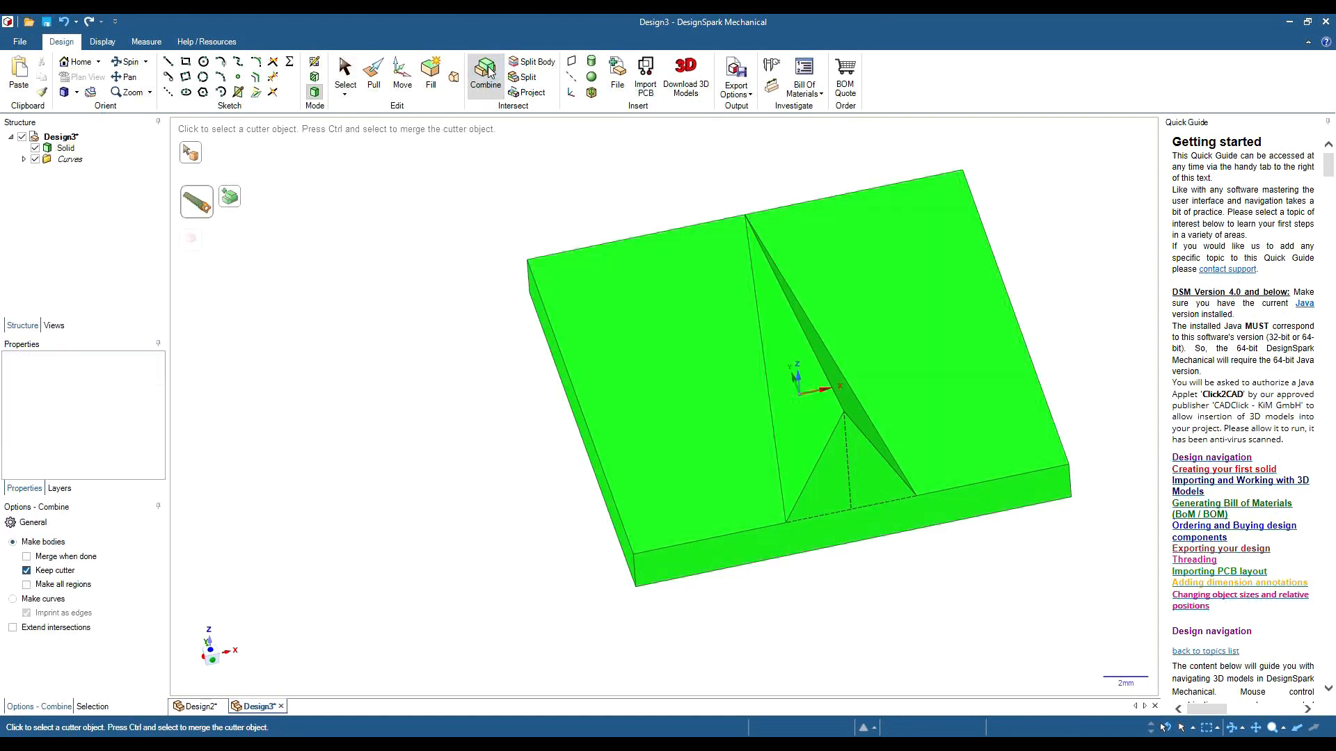
Delete the leftover Curves folder from the design
right_click(68, 161)
click(104, 188)
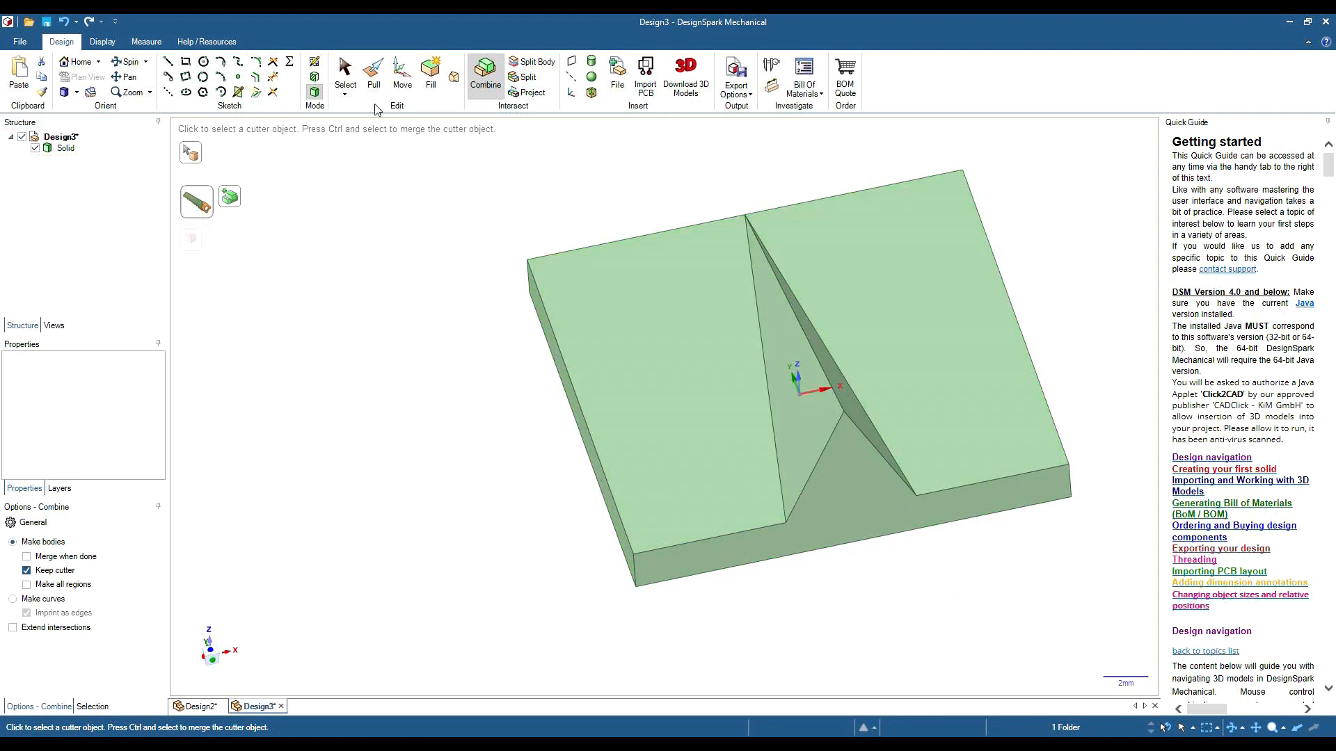
click(350, 73)
mouse_move(967, 615)
middle_down()
mouse_move(802, 559)
mouse_move(606, 587)
mouse_move(557, 635)
mouse_move(558, 647)
mouse_move(826, 596)
mouse_move(930, 545)
mouse_move(943, 569)
mouse_move(880, 540)
mouse_move(834, 582)
mouse_move(828, 620)
middle_up()
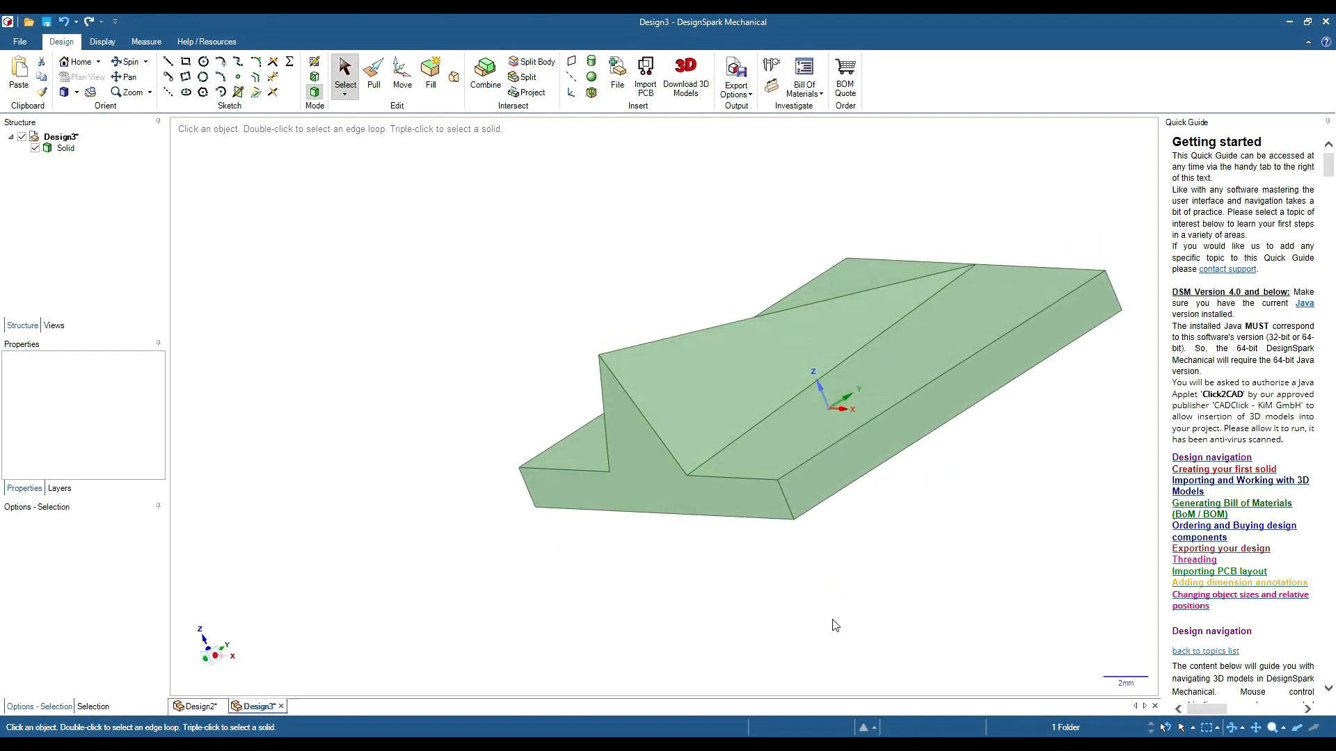